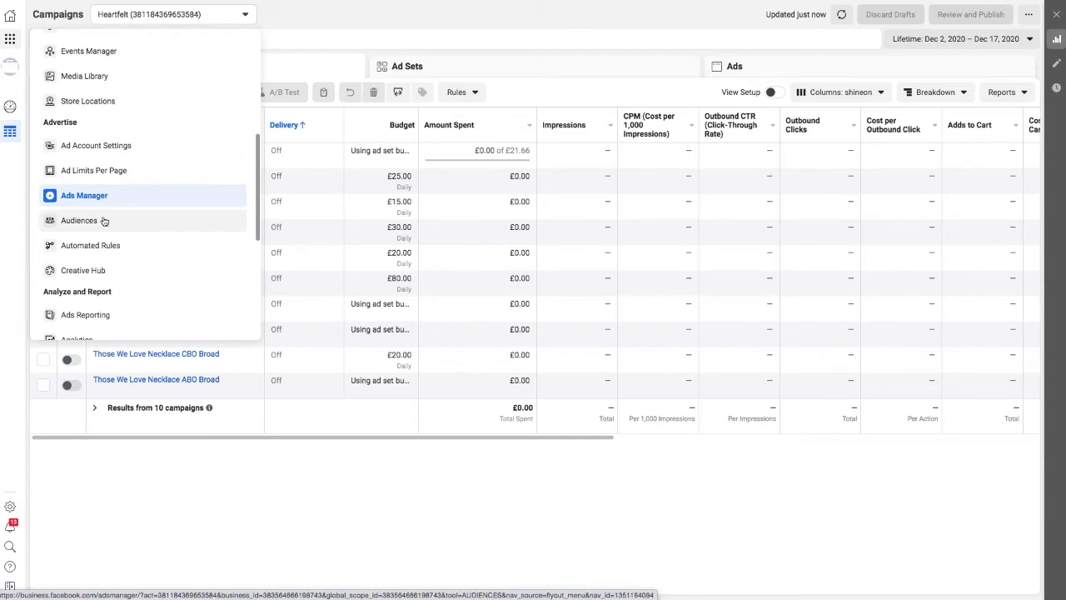
# - Open the Audiences page for the ad account
pyautogui.moveTo(69, 222); pyautogui.dragTo(74, 223)
pyautogui.click(74, 221)
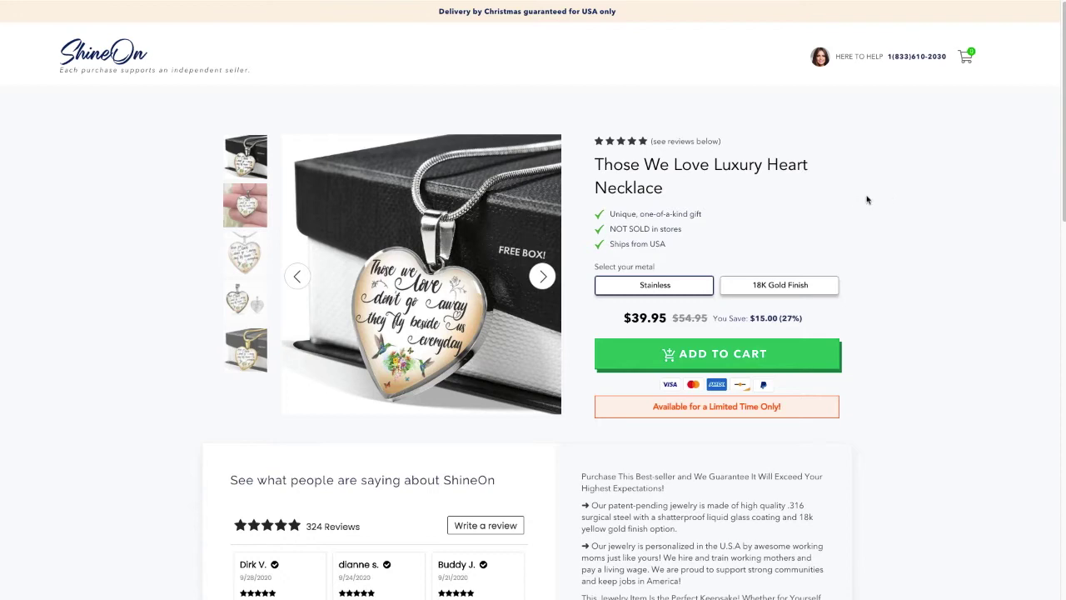
# - Look over the store page of the Those We Love Luxury Heart Necklace
pyautogui.scroll(-1, 891, 200)
pyautogui.scroll(1, 907, 206)
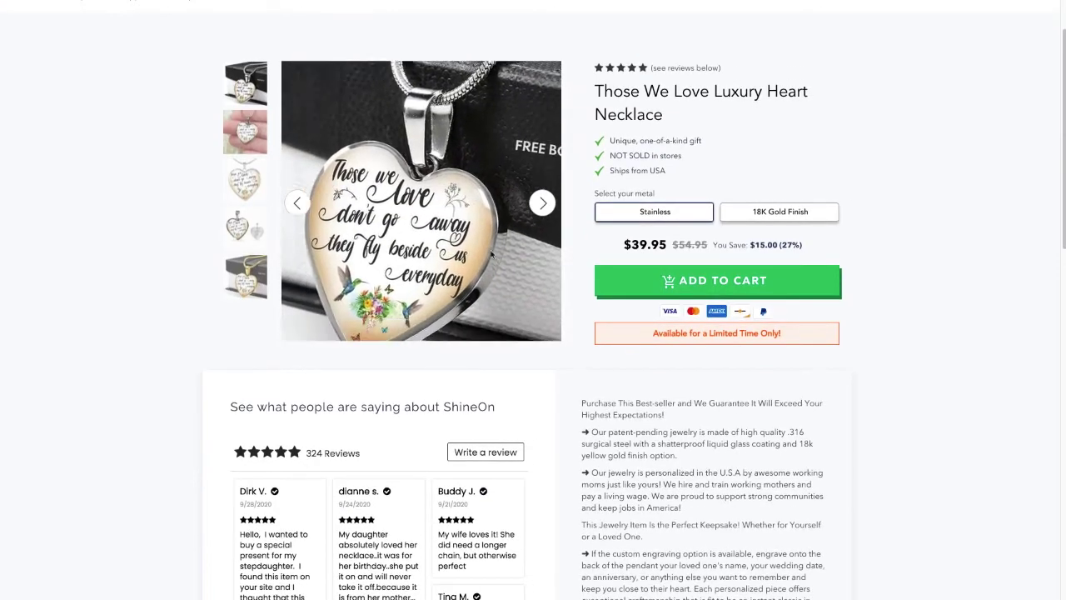
pyautogui.scroll(1, 905, 248)
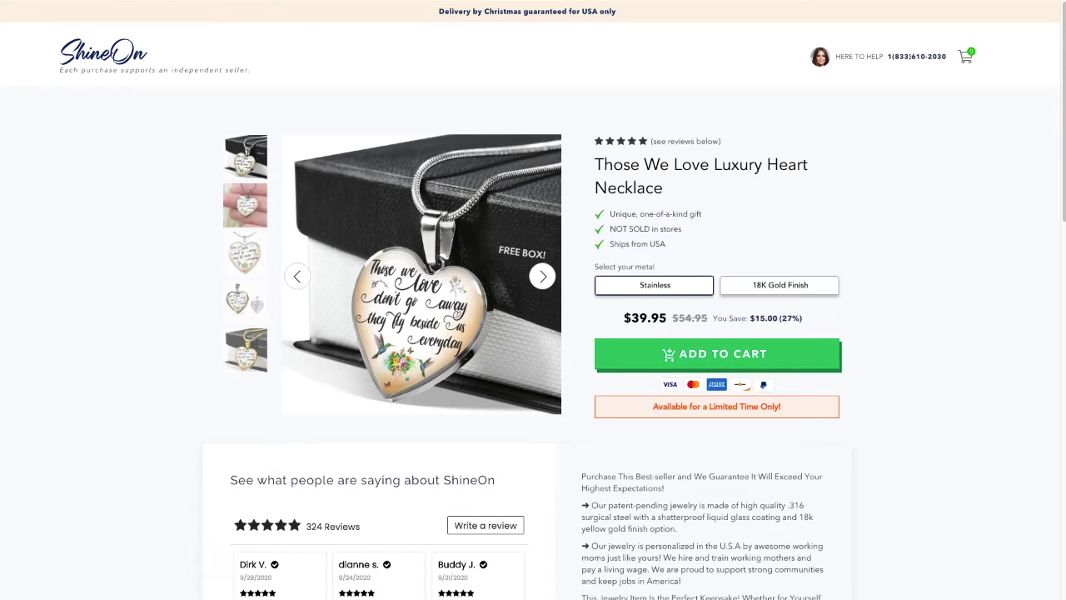
pyautogui.hotkey('ctrl', 'Tab')
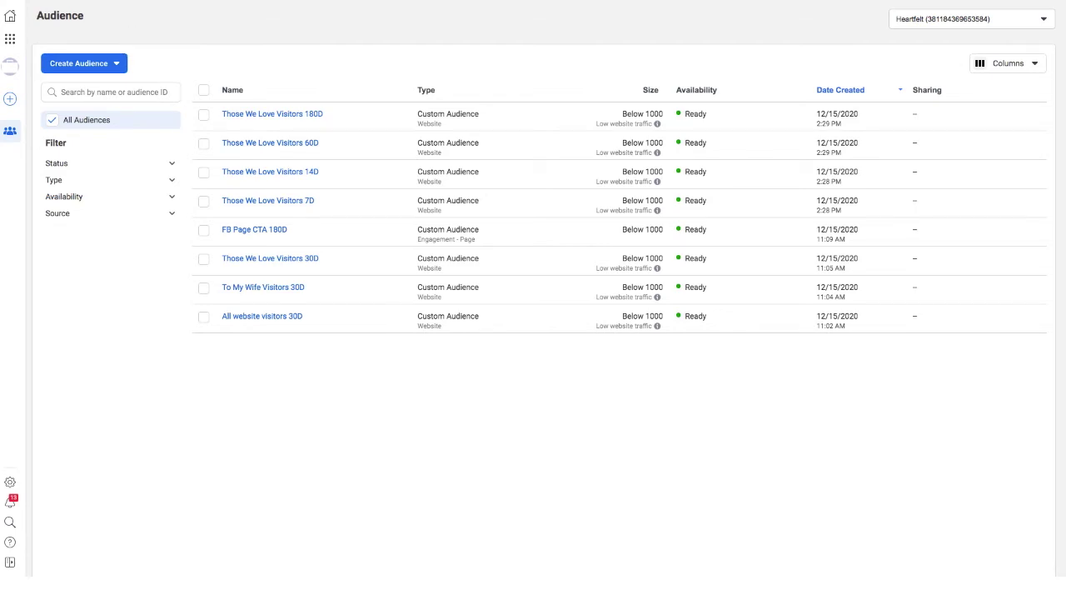
pyautogui.hotkey('ctrl', 'Tab')
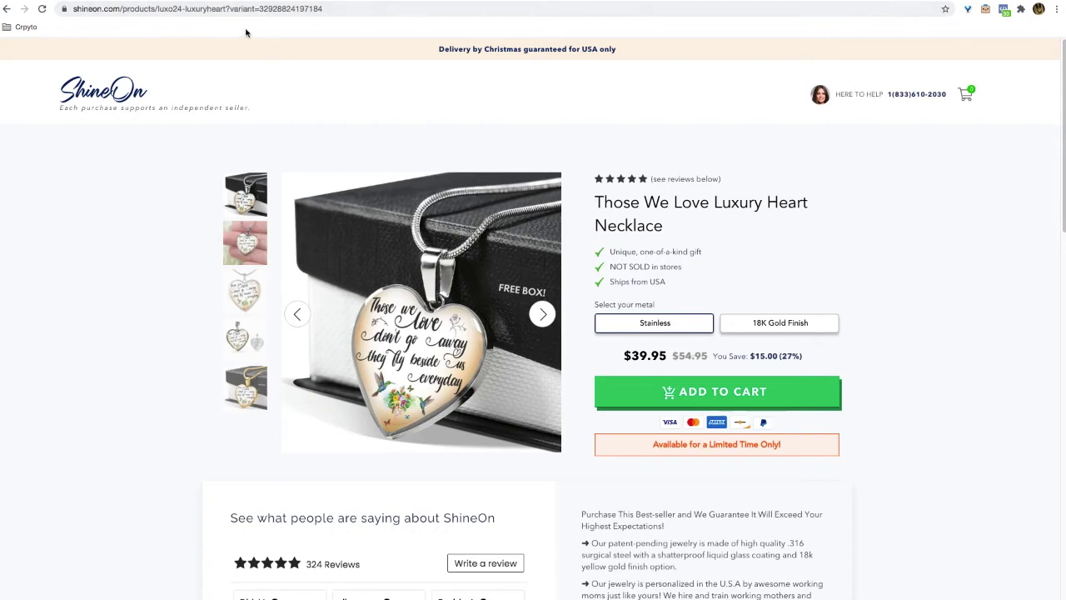
# - Highlight the base product address and its variant parameter in the necklace page's URL
pyautogui.click(230, 8)
pyautogui.click(307, 14)
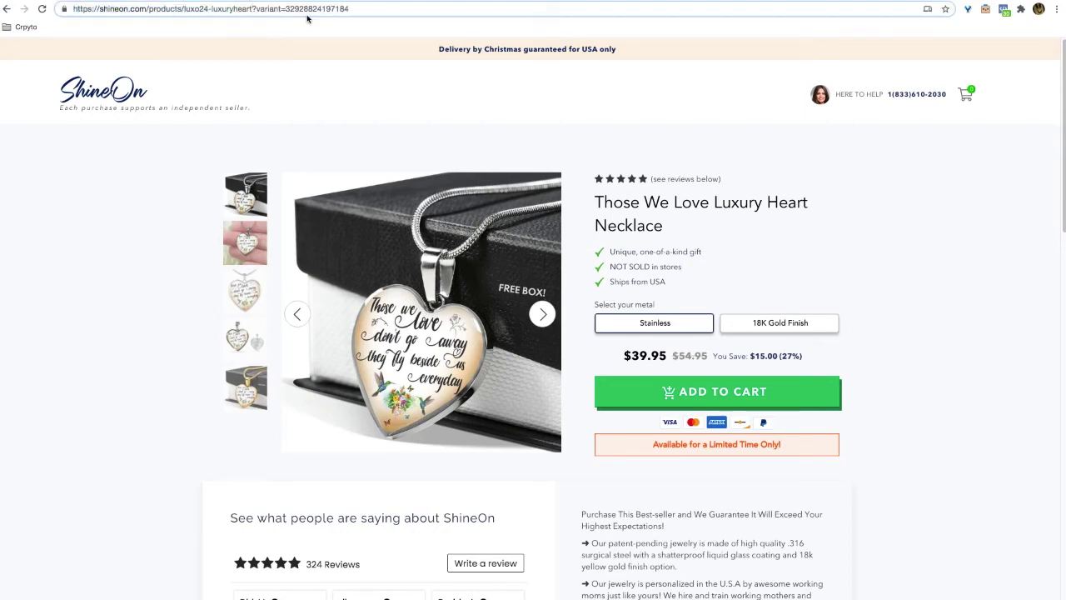
pyautogui.hotkey('shift', 'Home')
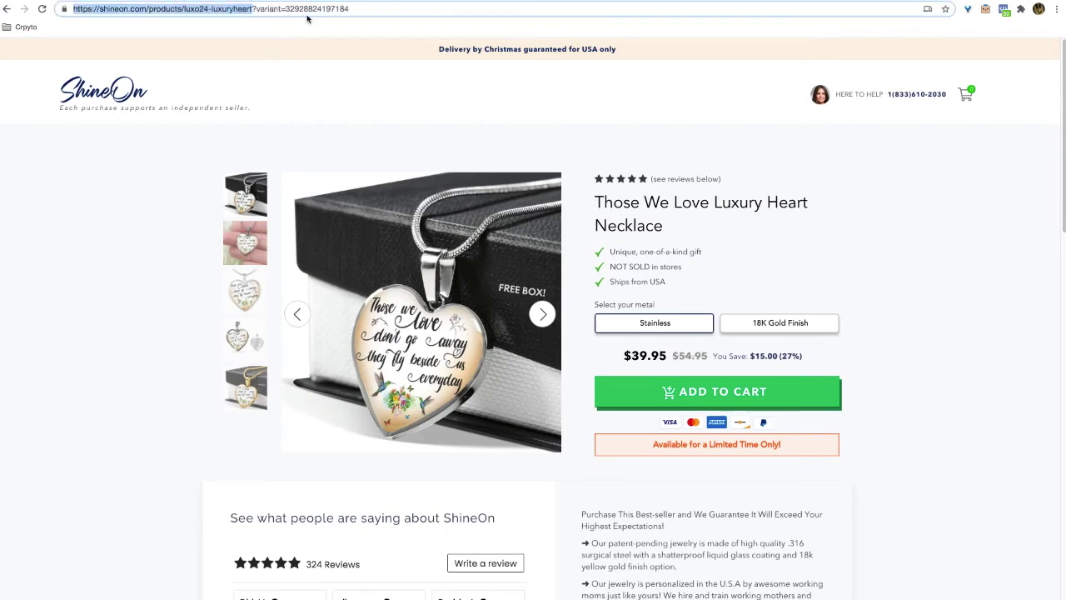
pyautogui.press('Right')
pyautogui.hotkey('shift', 'End')
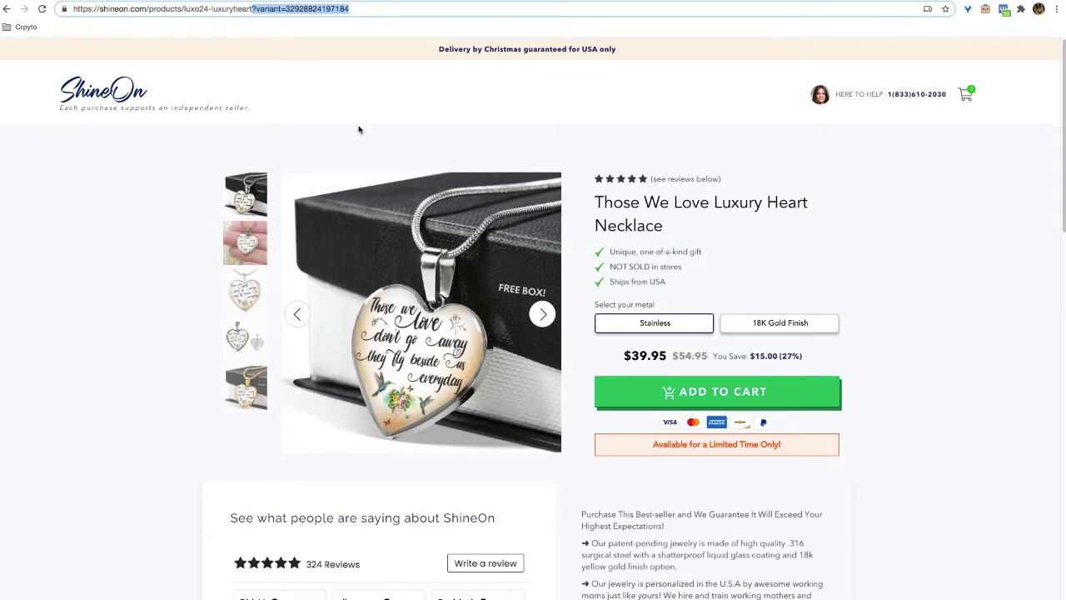
# - Alternate the necklace's metal between 18K Gold Finish and Stainless to compare the variant parameter in the URL
pyautogui.click(795, 323)
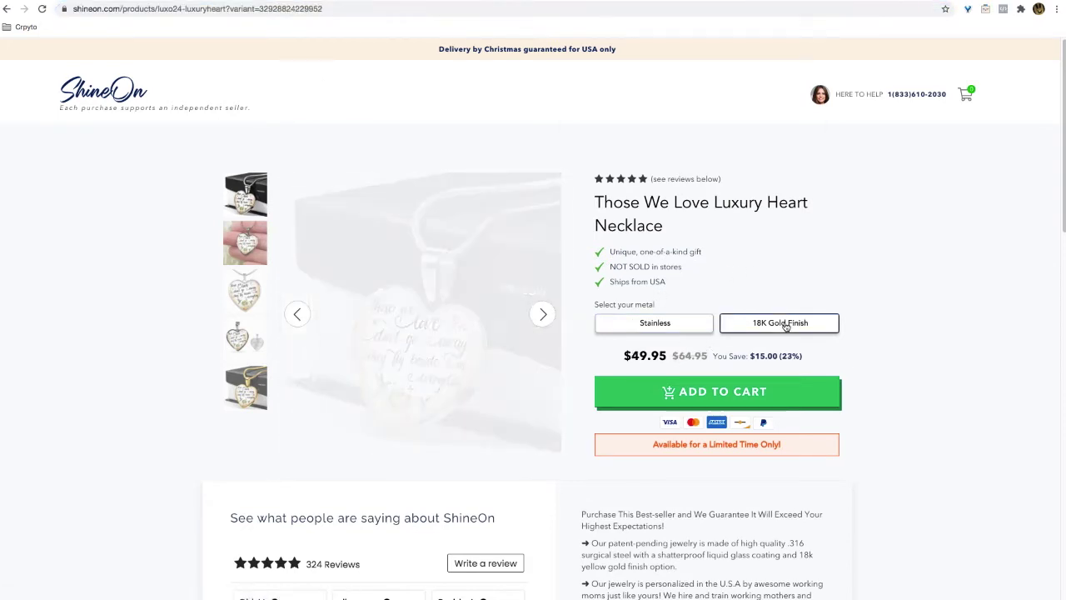
pyautogui.click(675, 326)
pyautogui.click(750, 326)
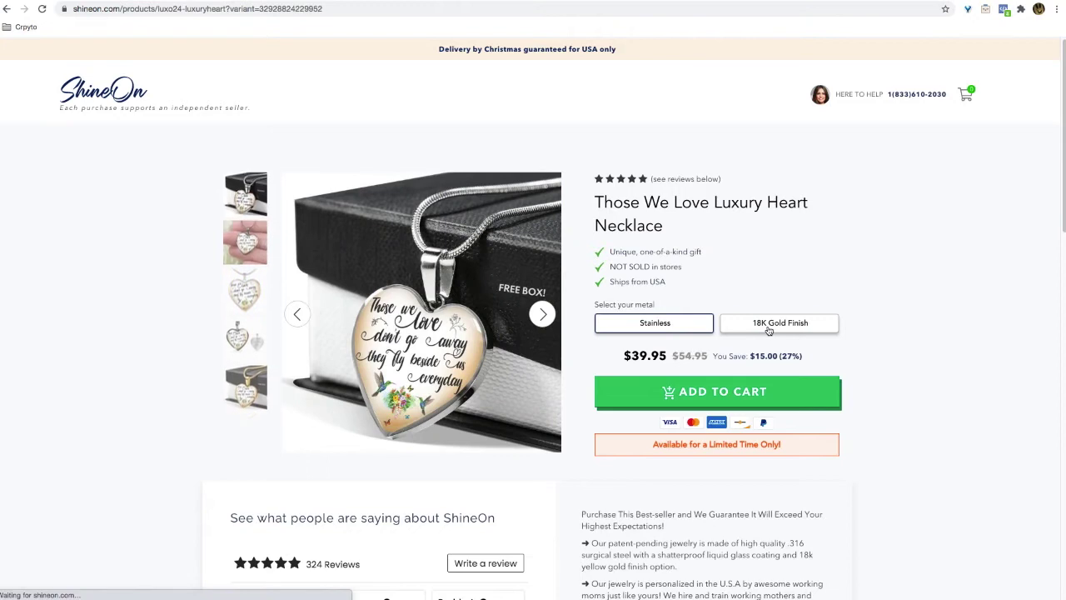
pyautogui.click(683, 330)
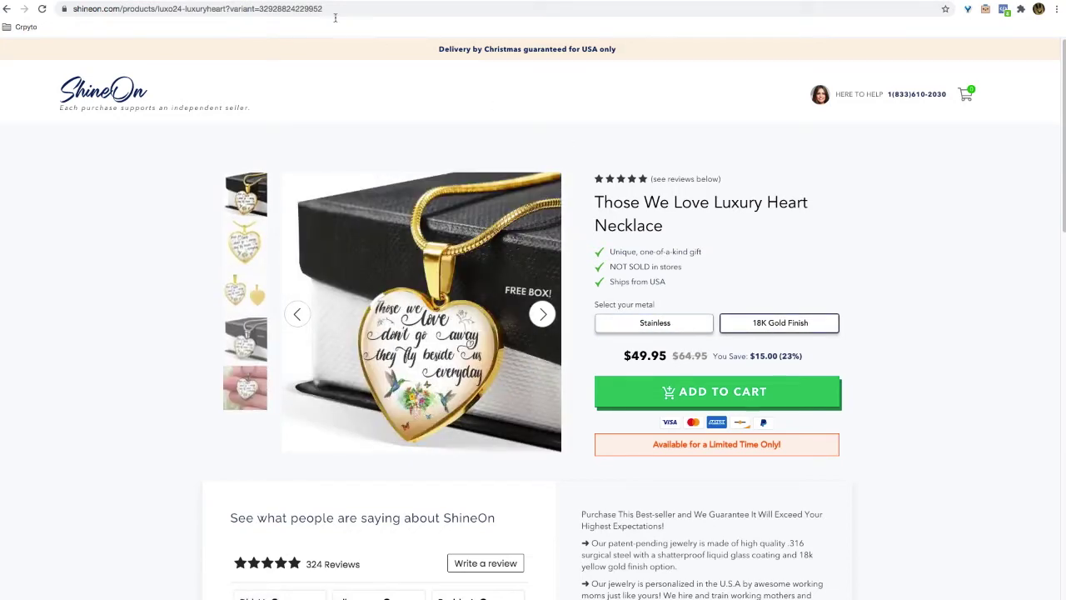
pyautogui.click(235, 8)
pyautogui.click(298, 9)
pyautogui.doubleClick(297, 9)
pyautogui.press('BackSpace')
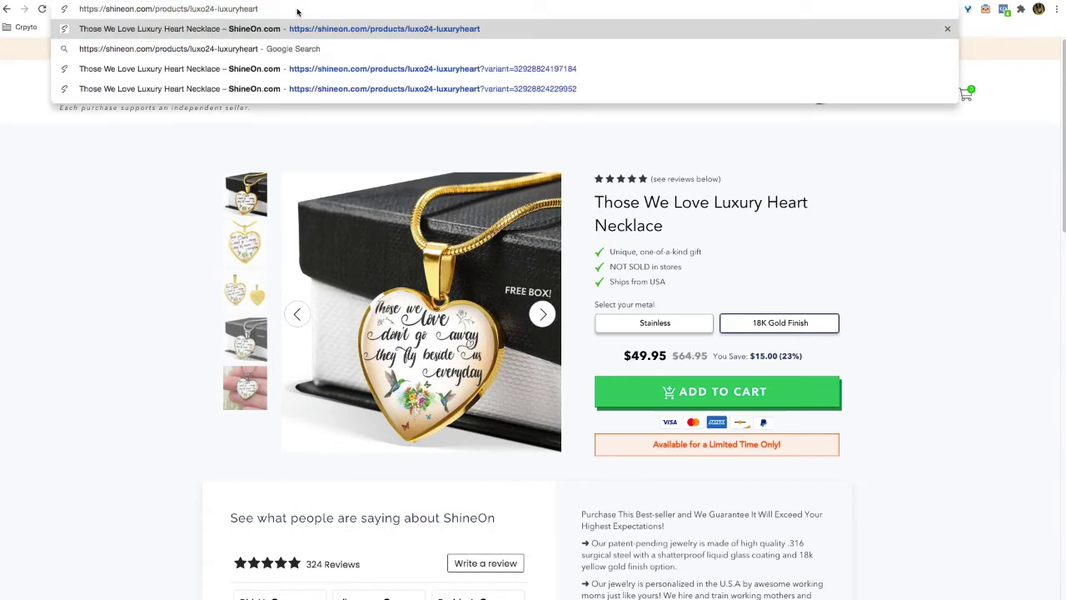
pyautogui.hotkey('ctrl', 'a')
pyautogui.press('super+c')
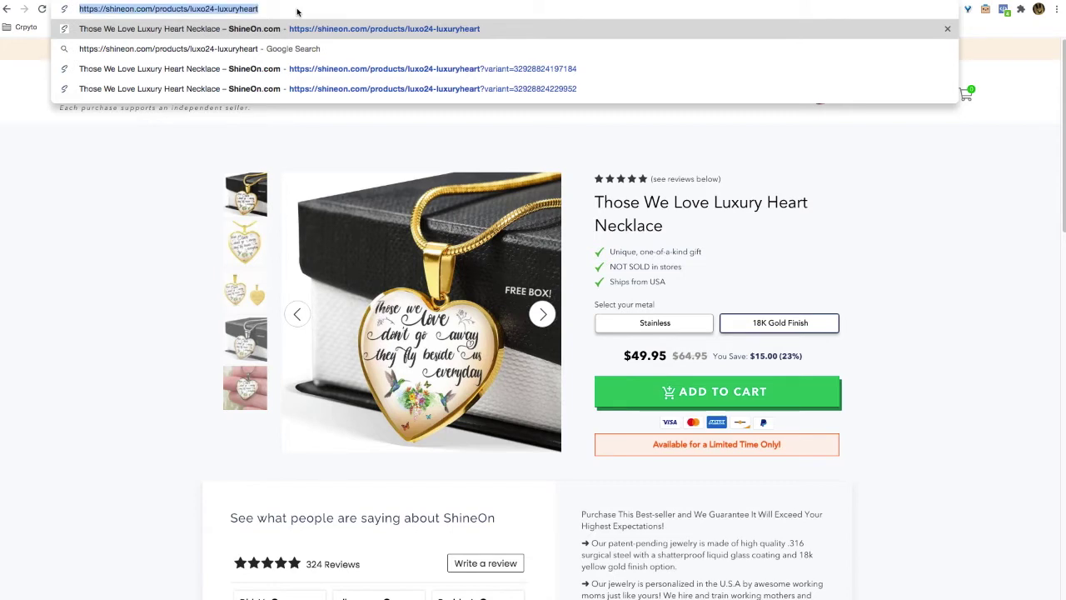
# - Open the ShineOn seller platform and log in with the saved account credentials
pyautogui.click(435, 2)
pyautogui.click(498, 308)
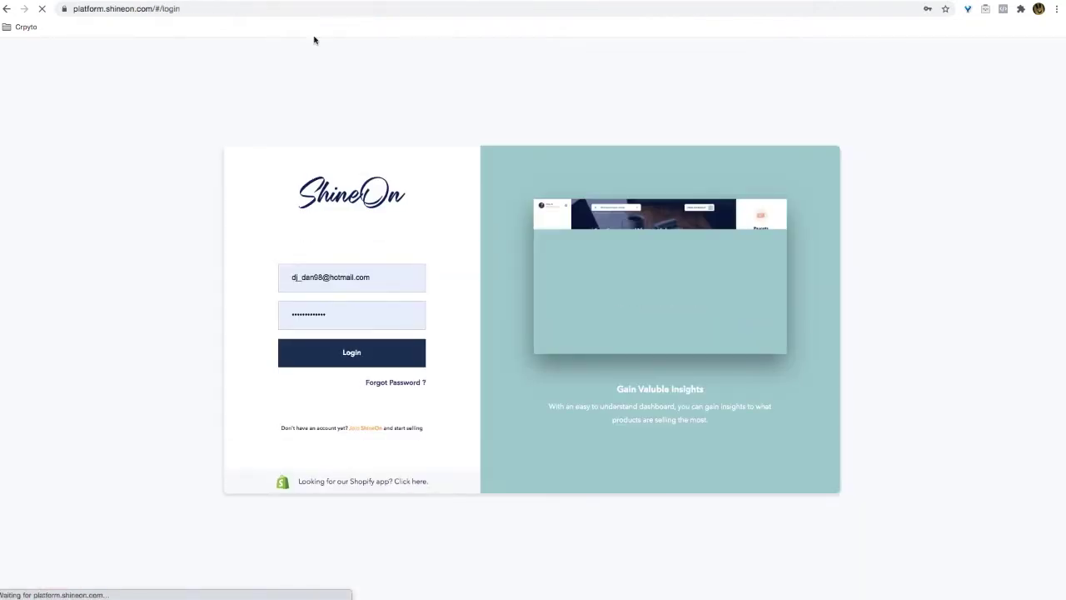
pyautogui.click(349, 352)
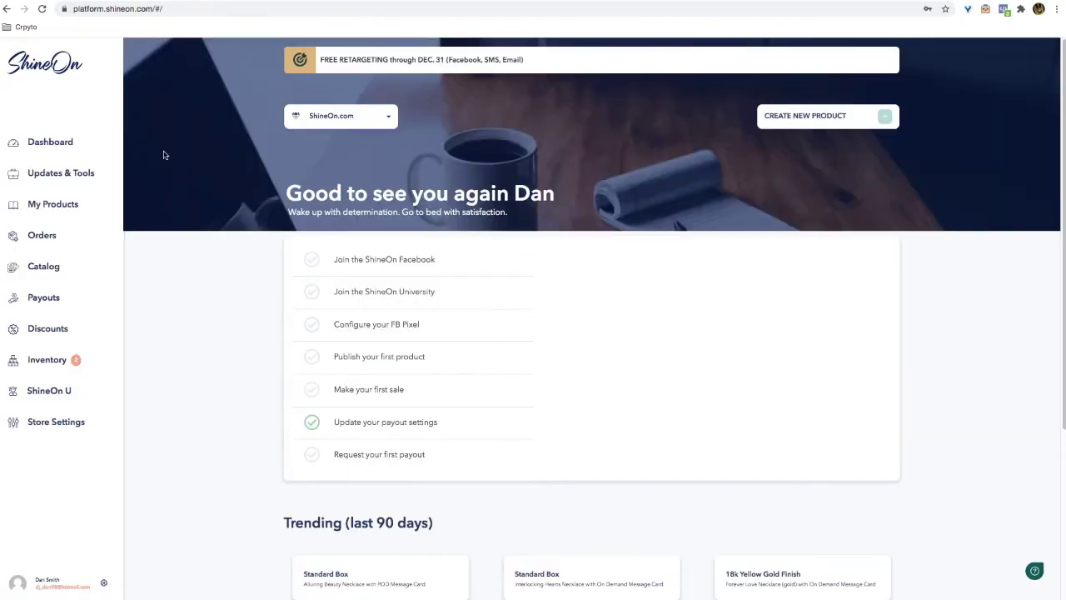
# - Open the Those We Love Luxury Heart Necklace product for editing and access the copy options of its campaign URL for ads
pyautogui.click(43, 207)
pyautogui.click(43, 236)
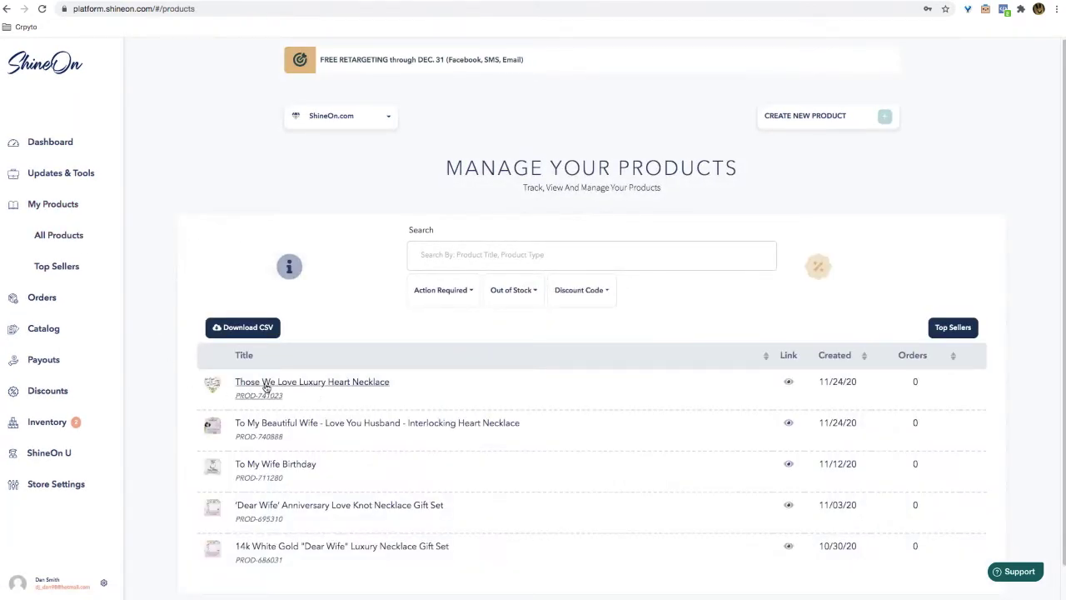
pyautogui.click(267, 384)
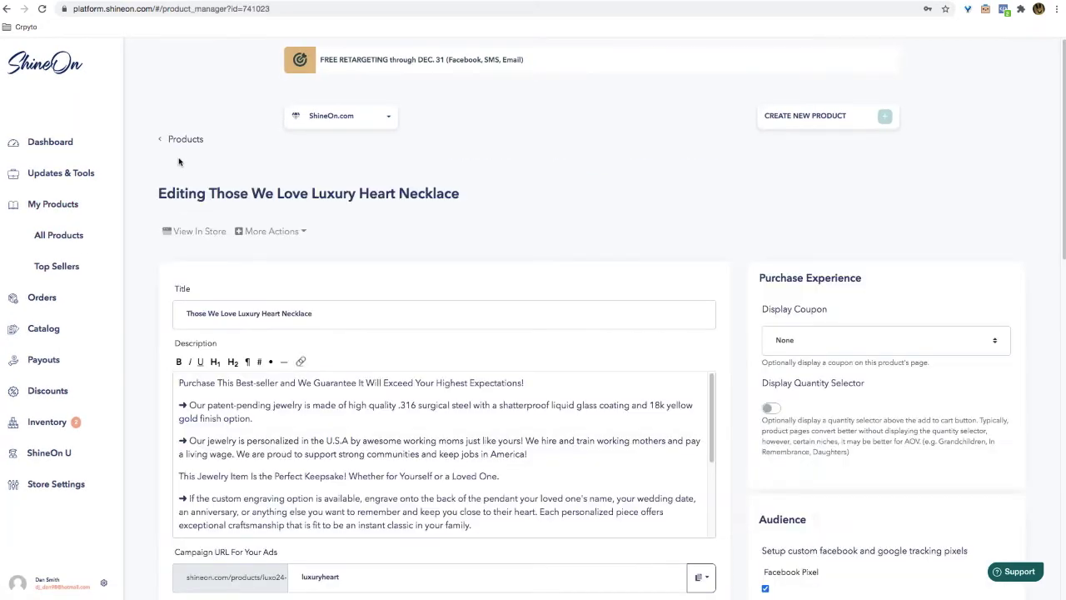
pyautogui.scroll(-5, 588, 302)
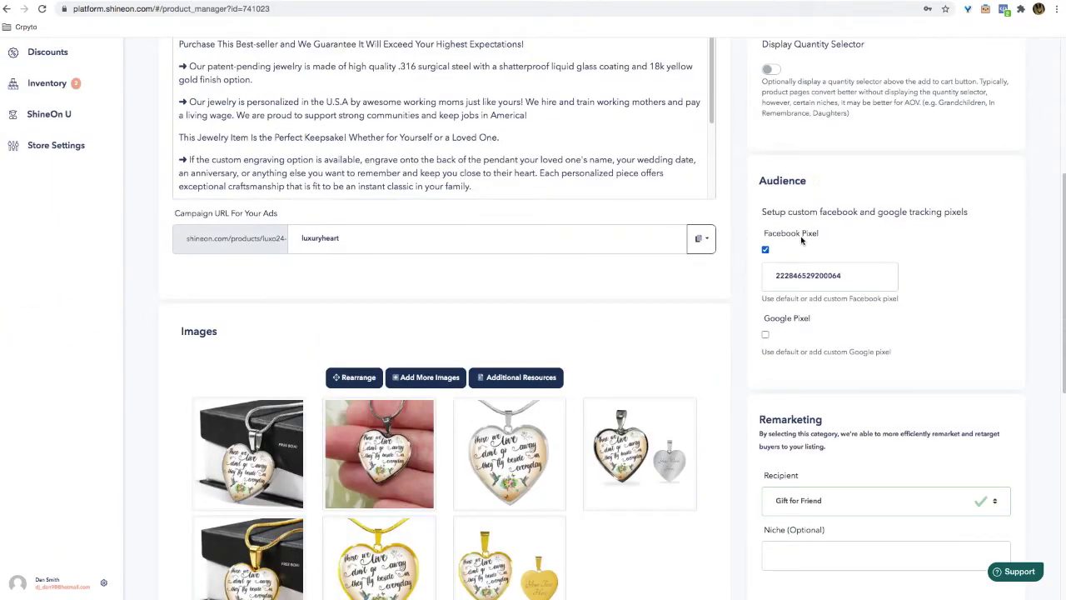
pyautogui.click(701, 238)
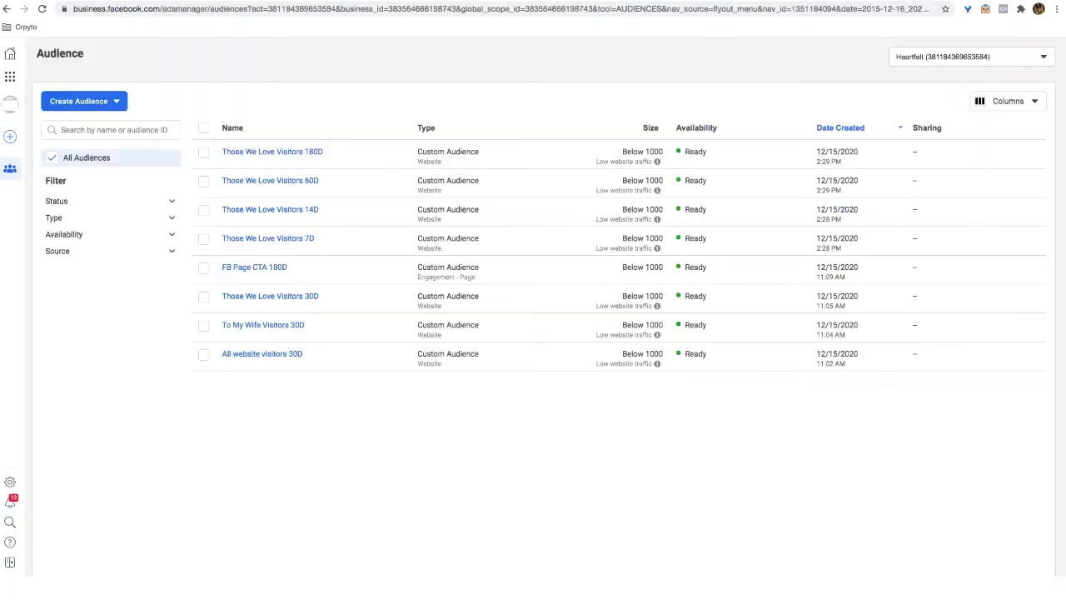
# - Start a new custom audience in Facebook Ads Manager with Website as its source
pyautogui.click(115, 106)
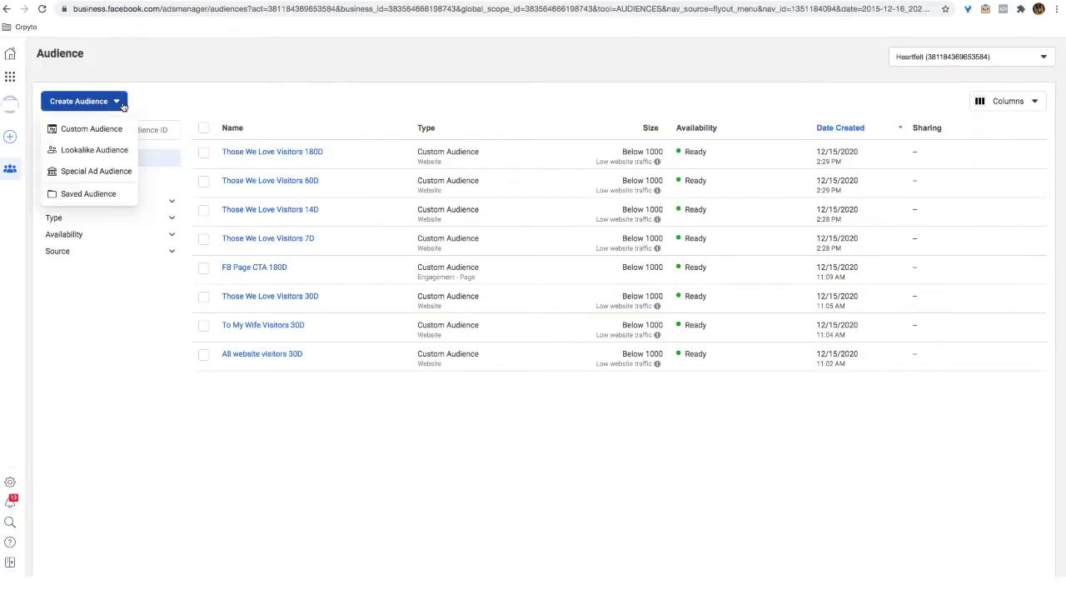
pyautogui.click(87, 127)
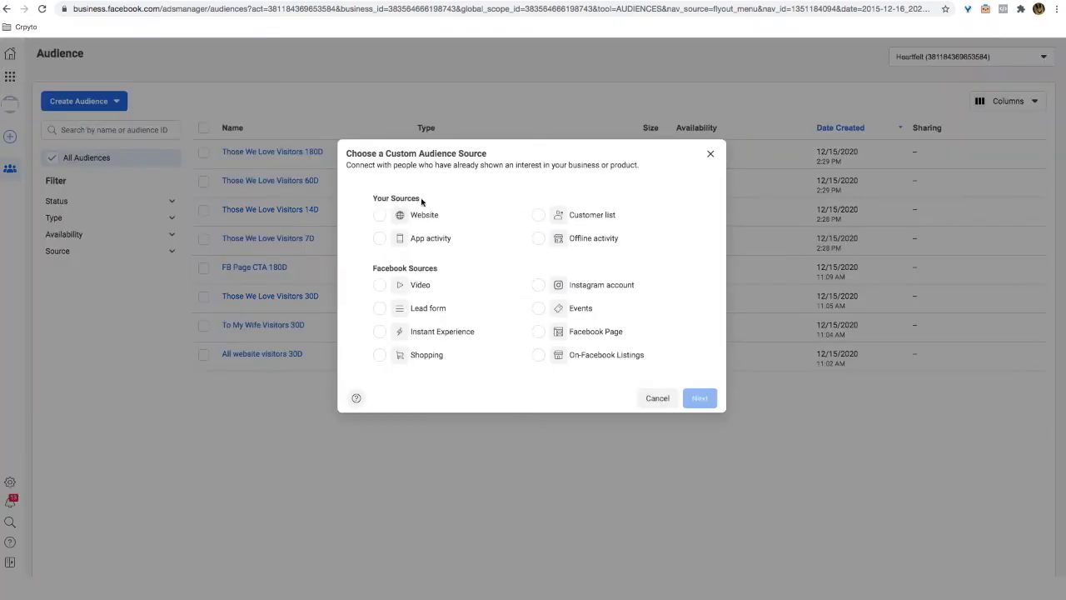
pyautogui.click(379, 214)
pyautogui.click(698, 395)
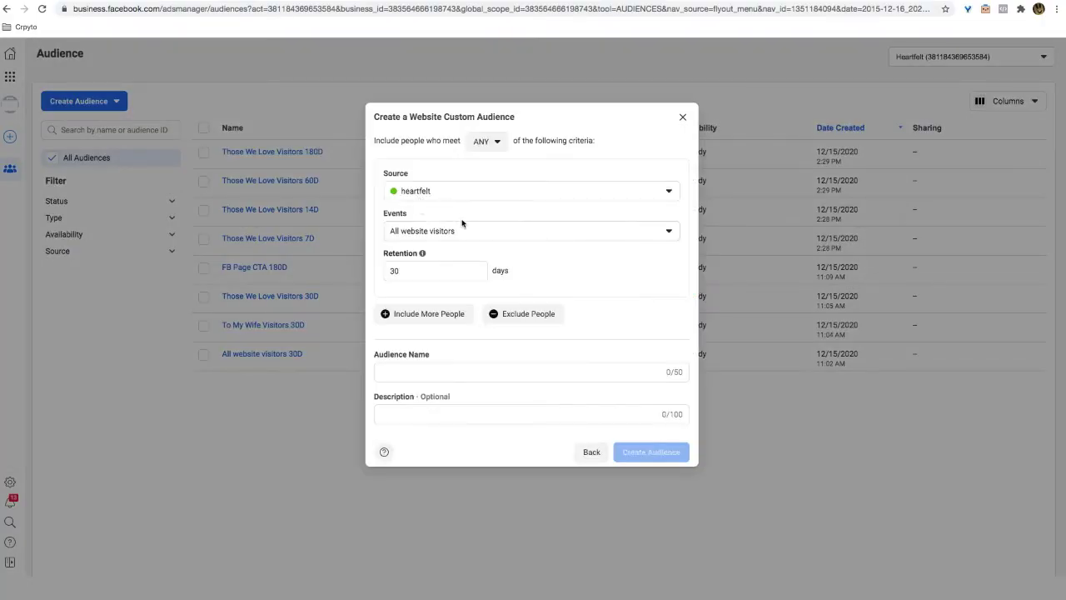
pyautogui.click(541, 232)
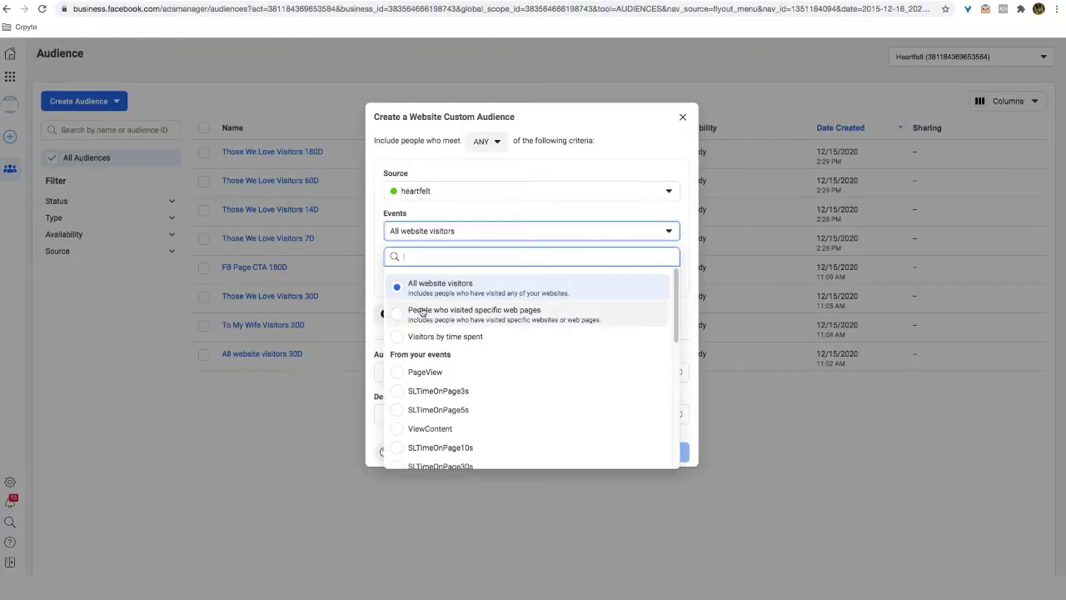
pyautogui.click(482, 321)
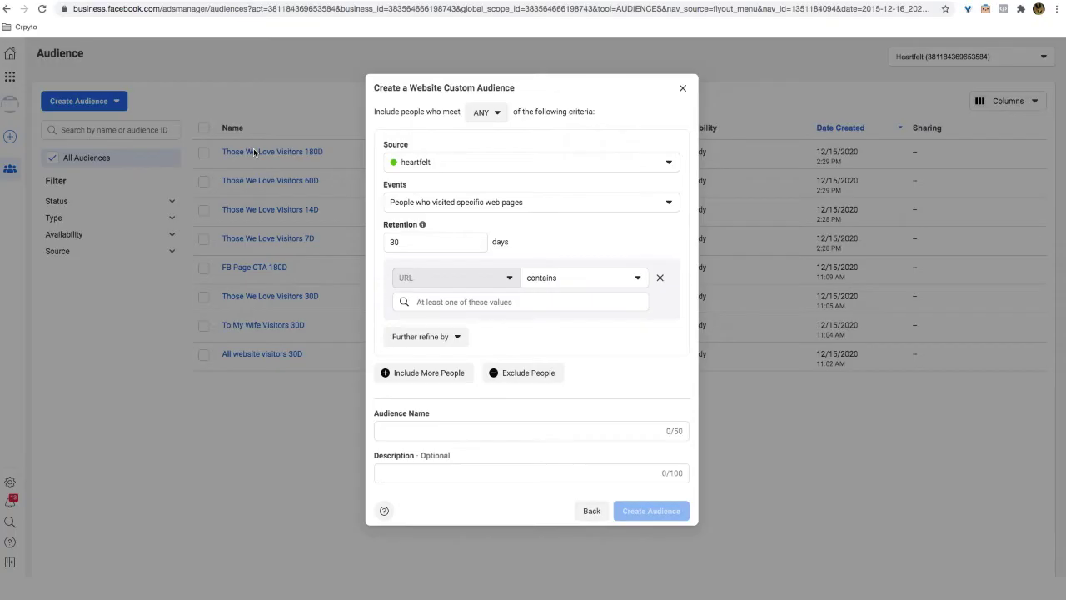
pyautogui.click(485, 303)
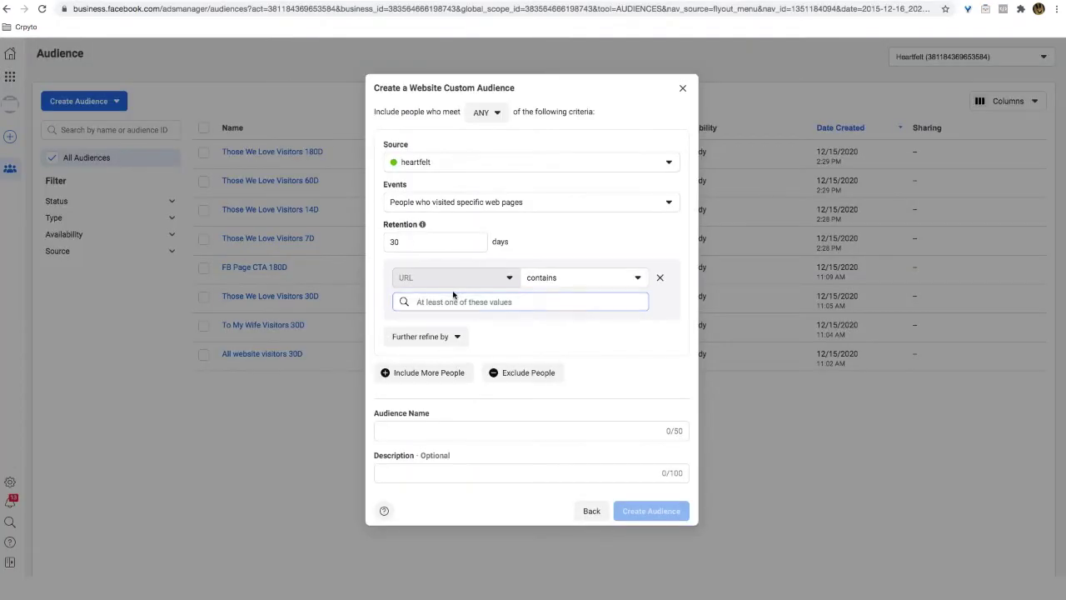
pyautogui.click(502, 301)
pyautogui.press('super+v')
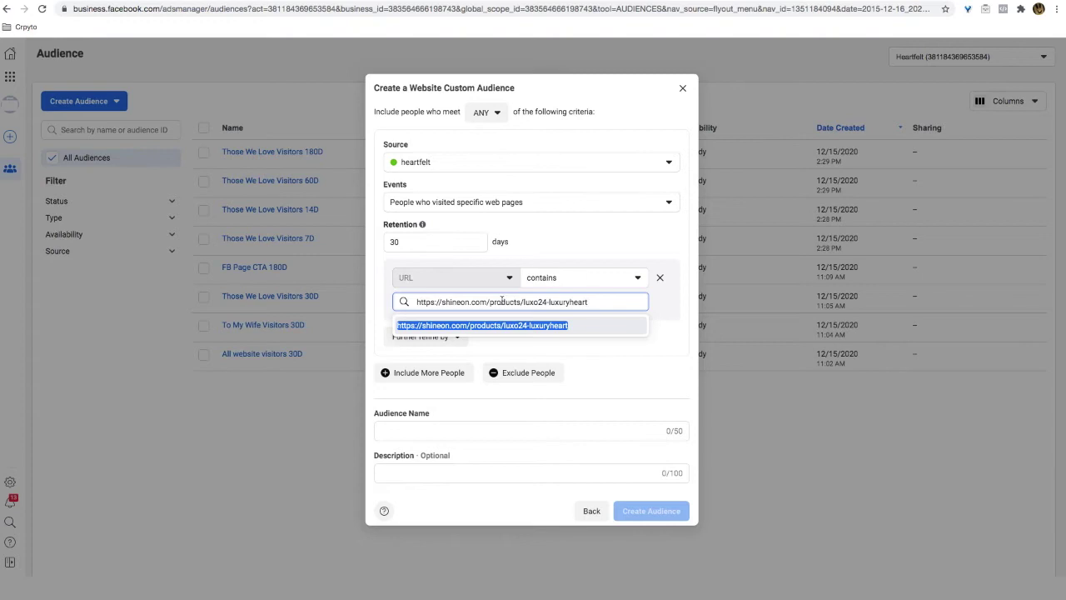
pyautogui.click(641, 358)
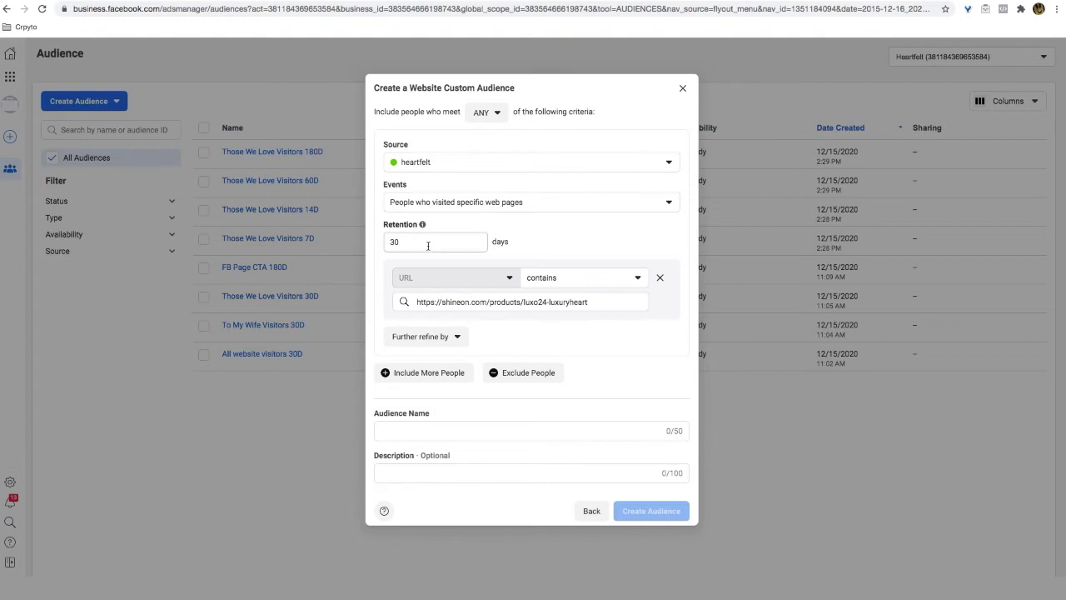
# - Name the audience "TWL Site Visitors 30D", create it, and close the creation dialog
pyautogui.click(433, 426)
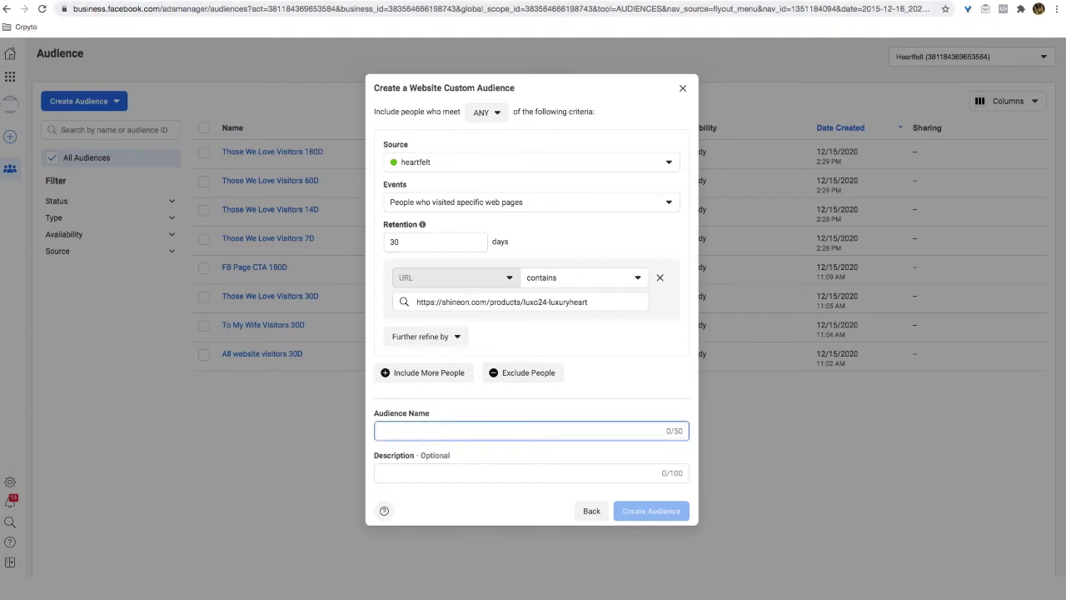
pyautogui.hotkey('ctrl', 'Tab')
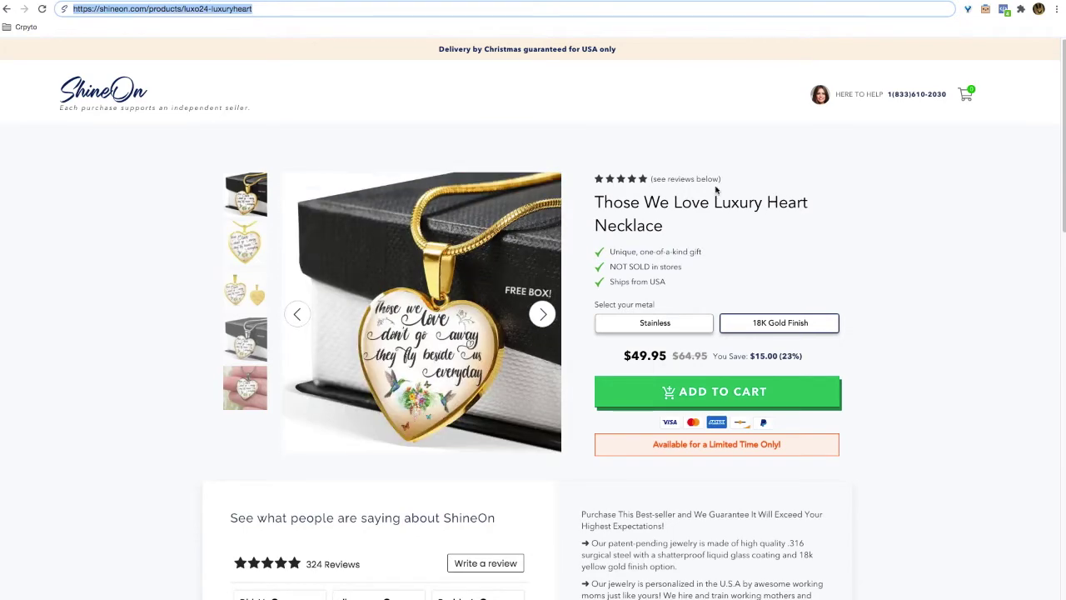
pyautogui.hotkey('ctrl', 'shift', 'Tab')
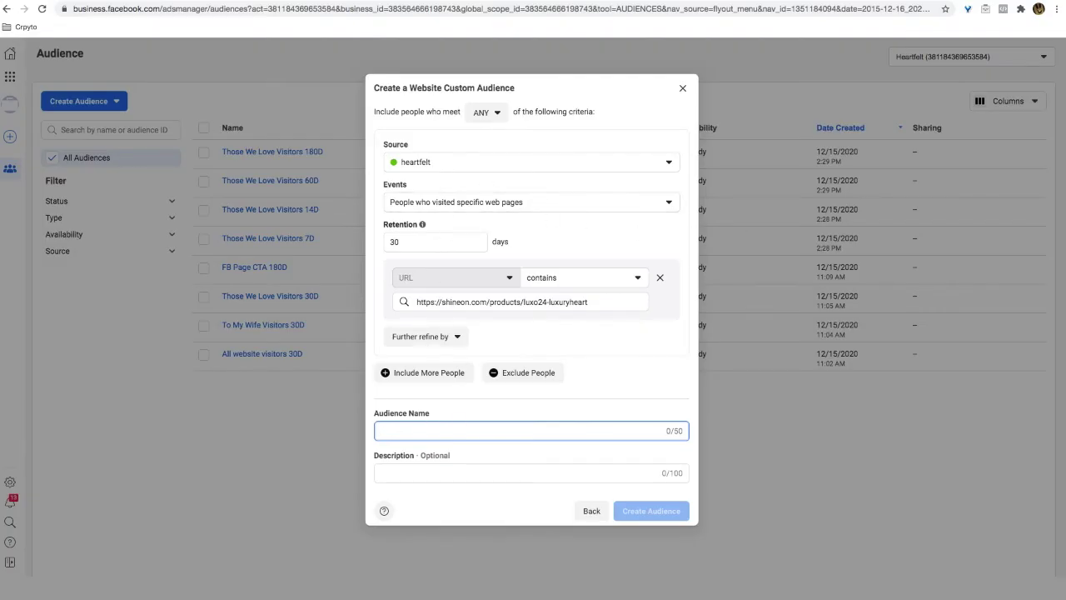
pyautogui.write('TWL')
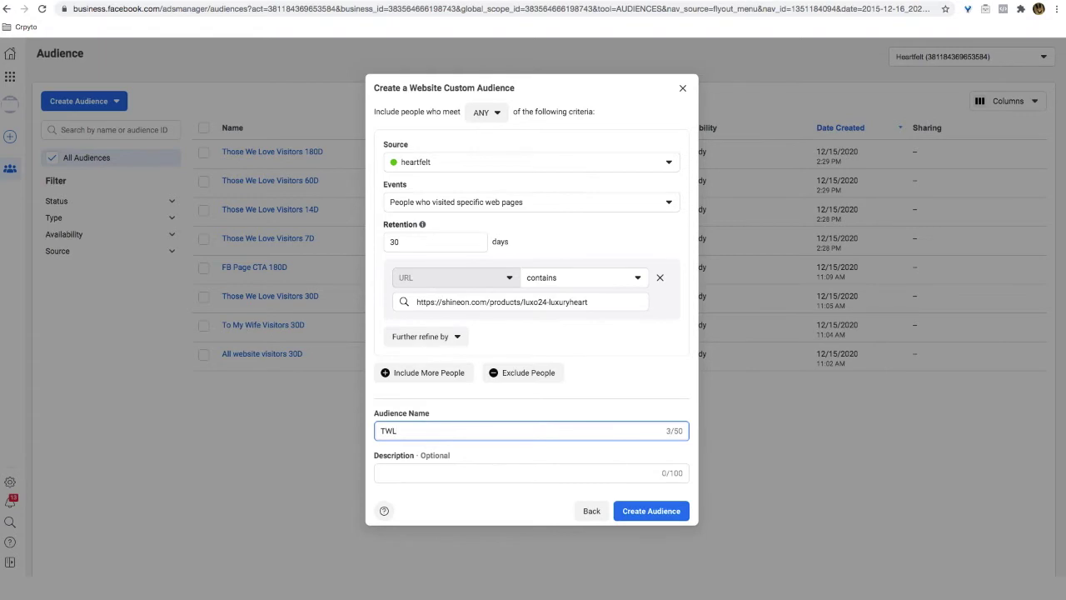
pyautogui.write(' Site Visitors 30')
pyautogui.click(643, 512)
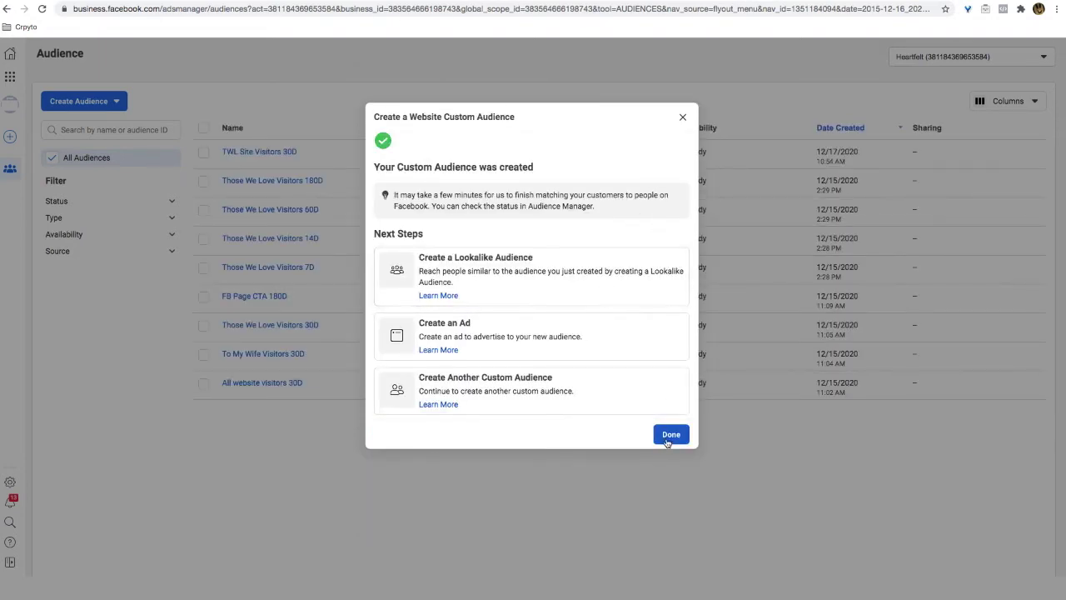
pyautogui.click(671, 434)
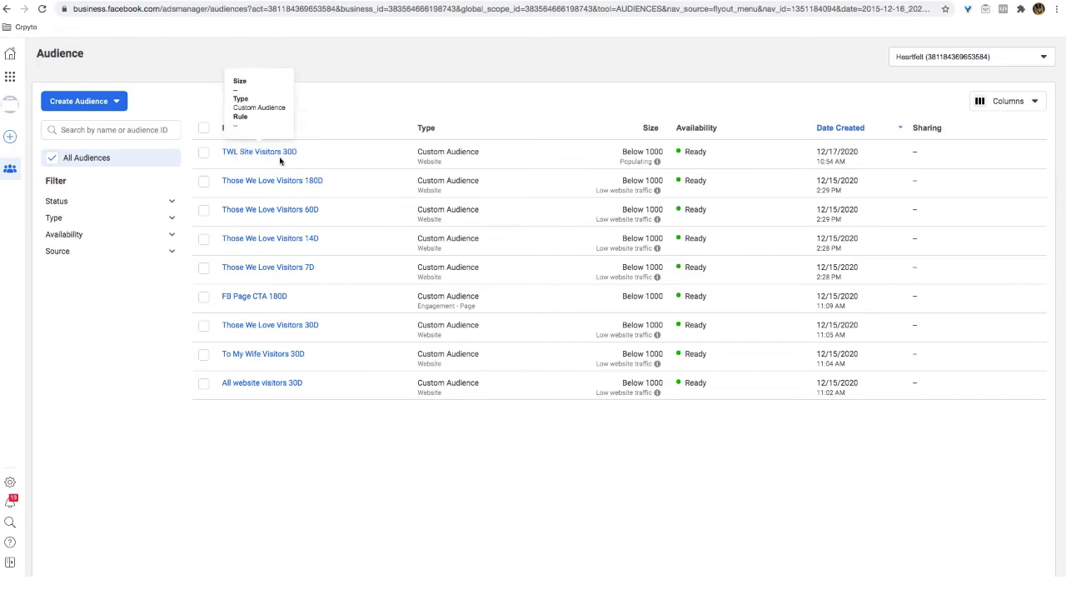
# - Switch to the Custom Audiences presentation slide
pyautogui.moveTo(638, 164)
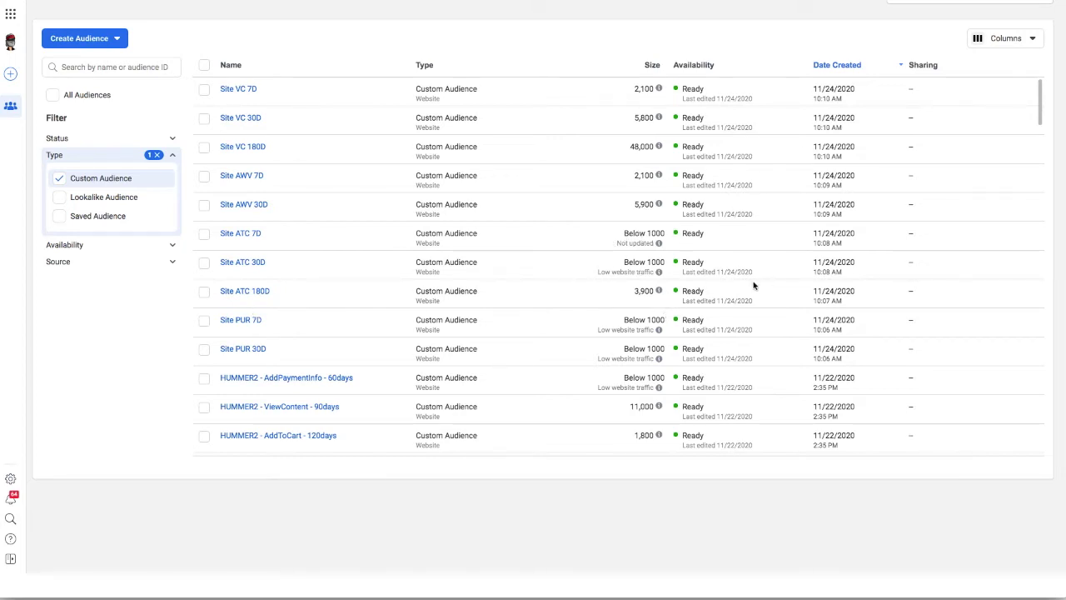
pyautogui.moveTo(658, 117)
pyautogui.hotkey('alt', 'Tab')
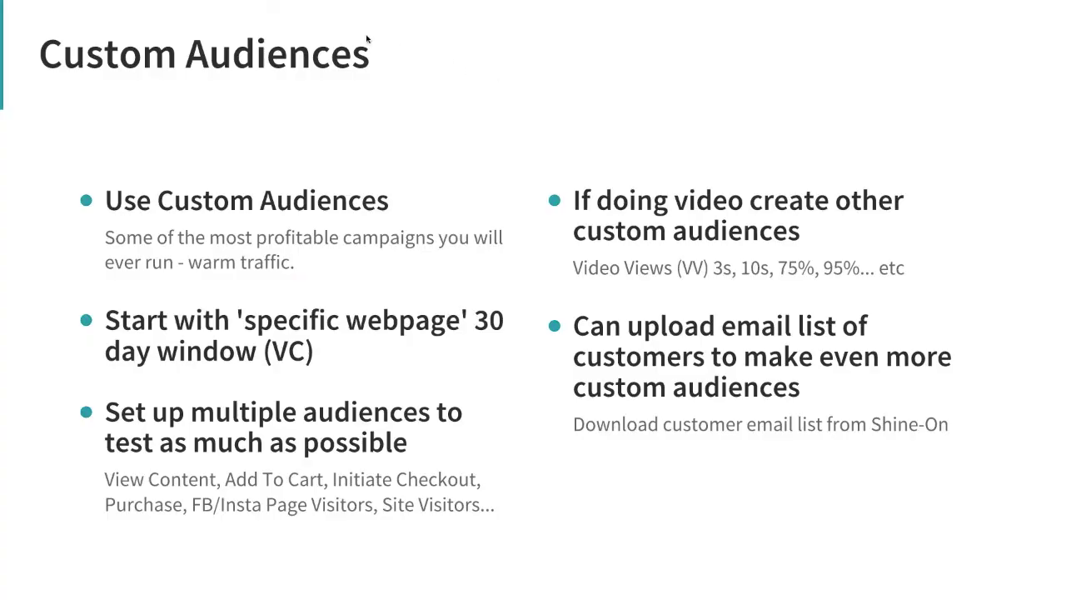
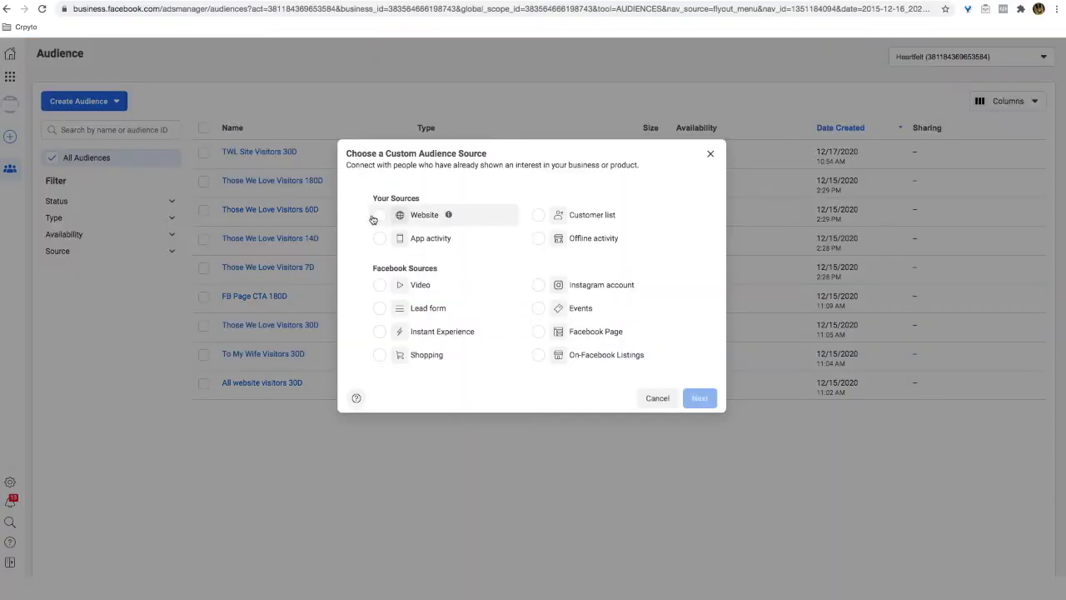
# - Start another custom audience with Website as its source and set the retention to 60 days
pyautogui.click(379, 215)
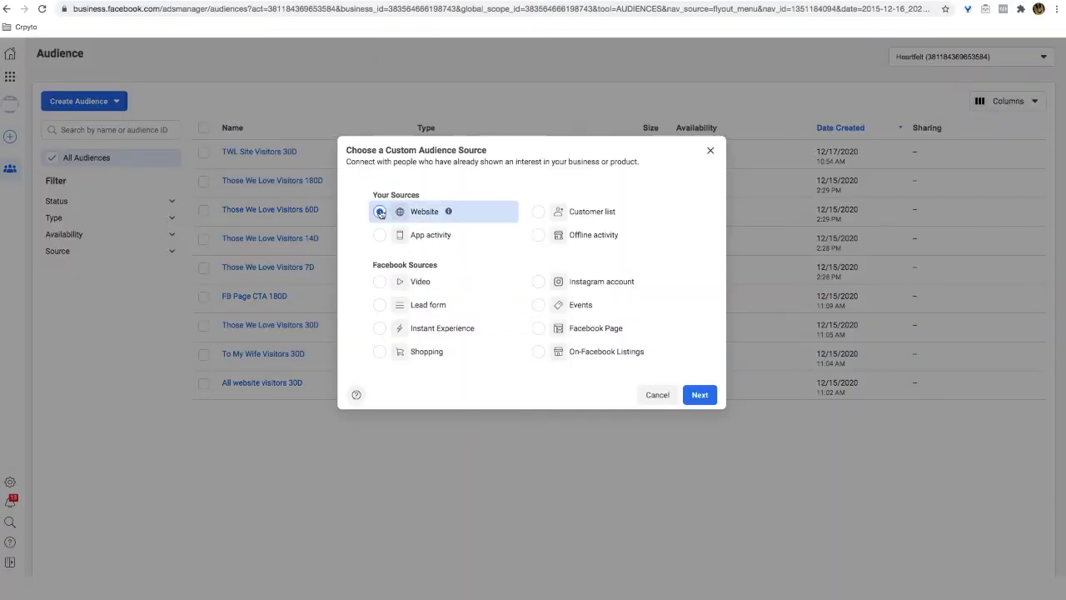
pyautogui.click(704, 398)
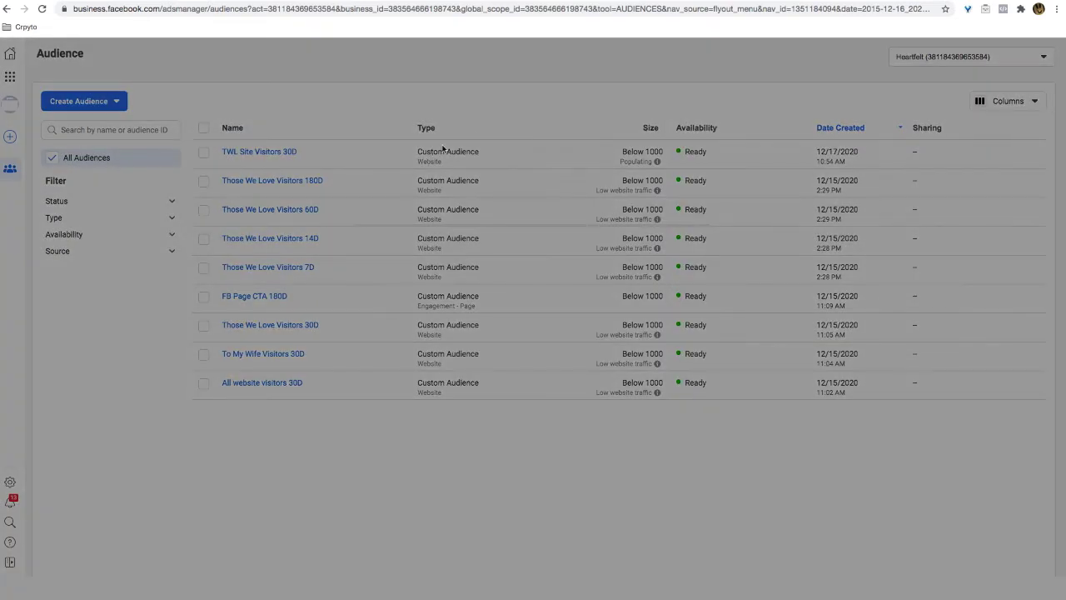
pyautogui.click(391, 272)
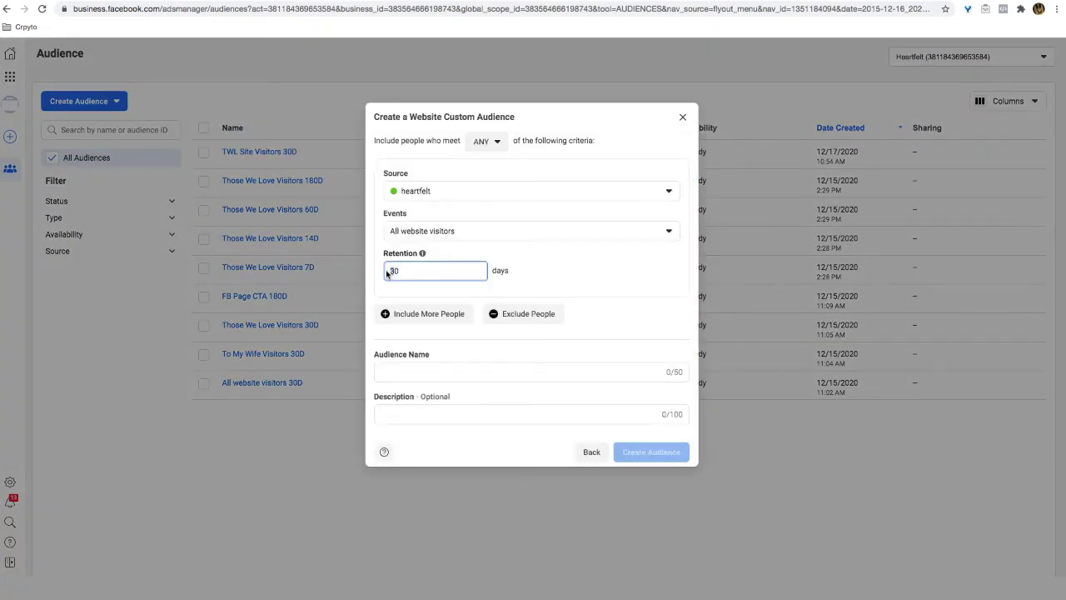
pyautogui.click(503, 237)
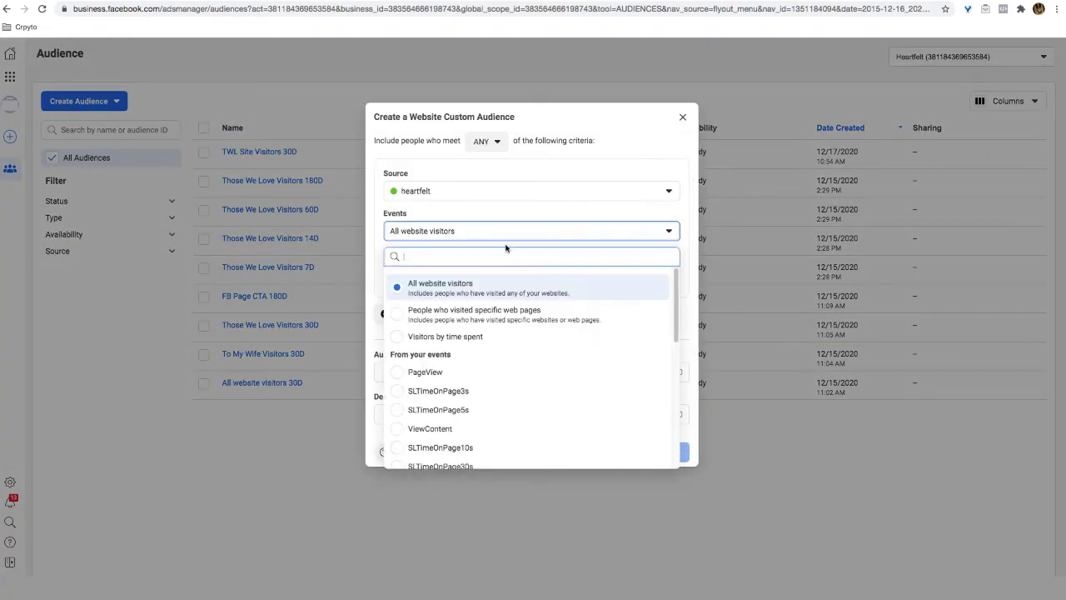
pyautogui.click(454, 316)
pyautogui.click(440, 304)
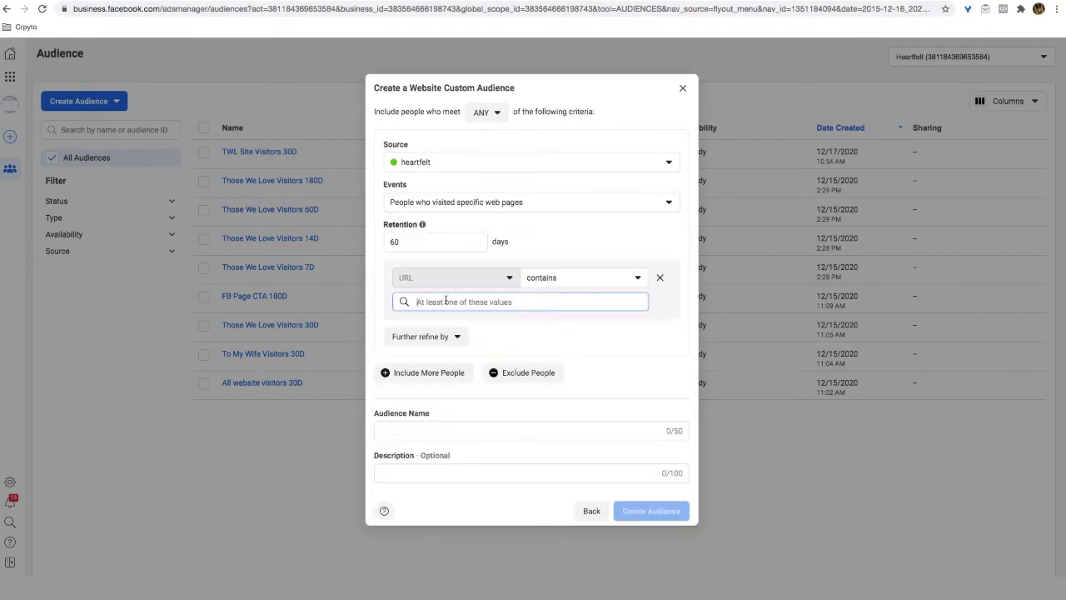
pyautogui.write('https://shineon.com/products/luxo24-luxuryheart')
# - Name the audience "TWL Site Visitors 60D", create it, and close the creation dialog
pyautogui.click(407, 430)
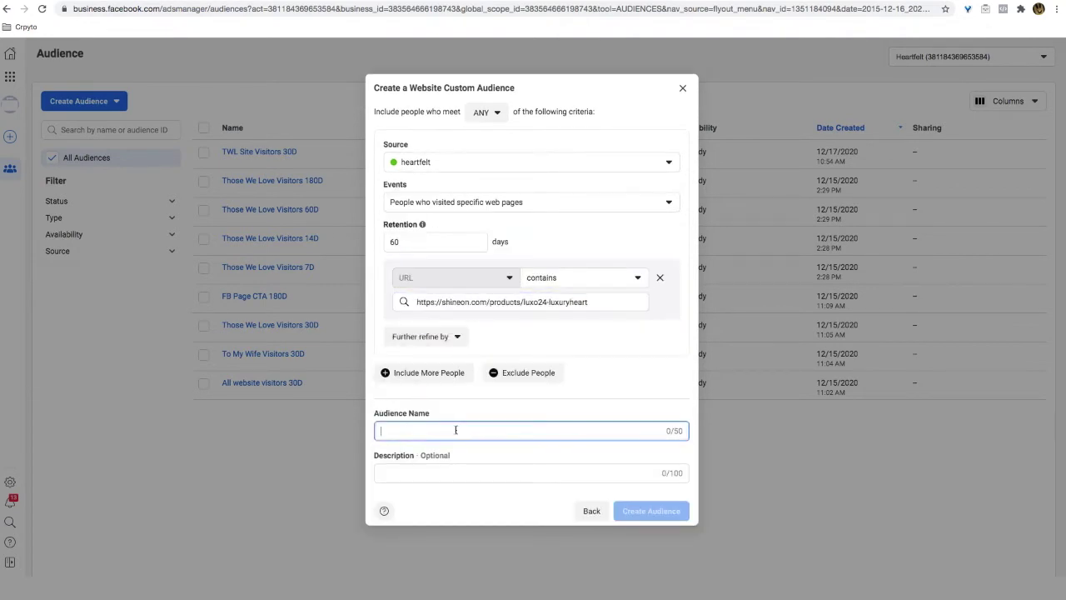
pyautogui.write('TWL Site Visitors')
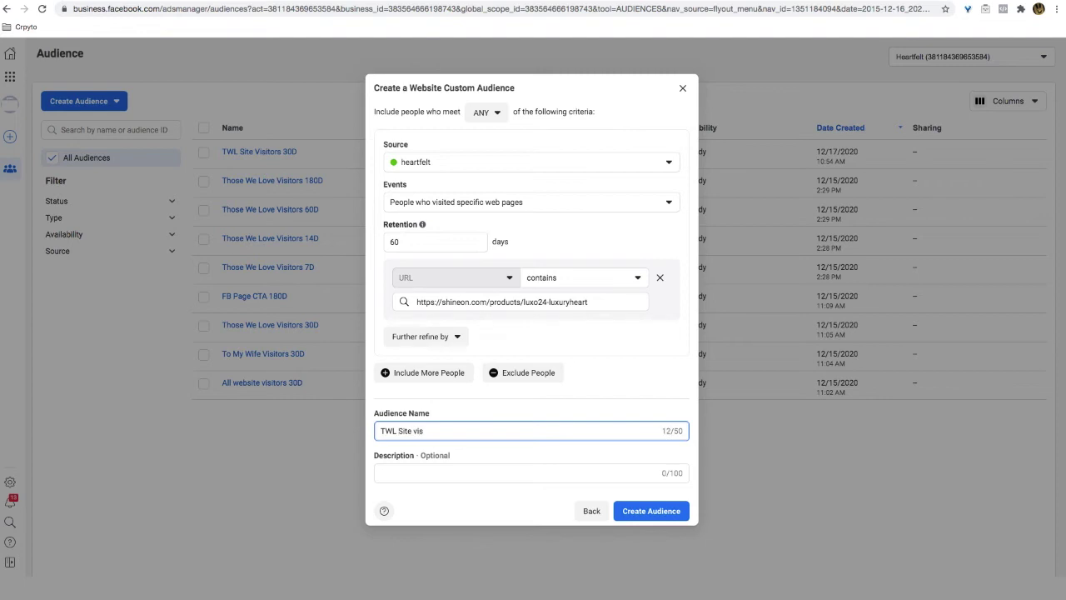
pyautogui.write(' 60D')
pyautogui.click(651, 511)
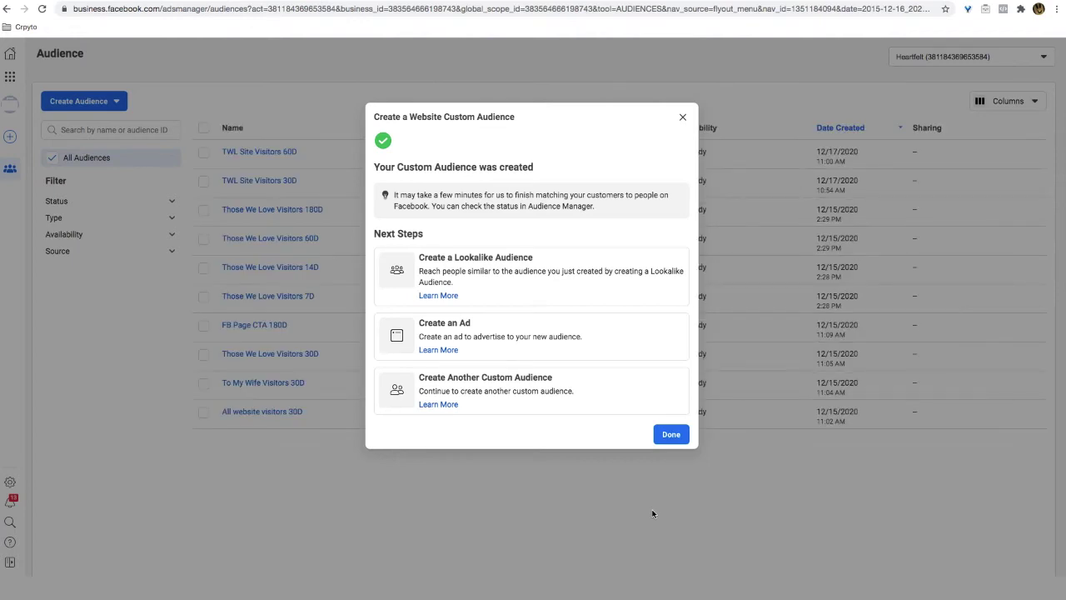
pyautogui.click(680, 438)
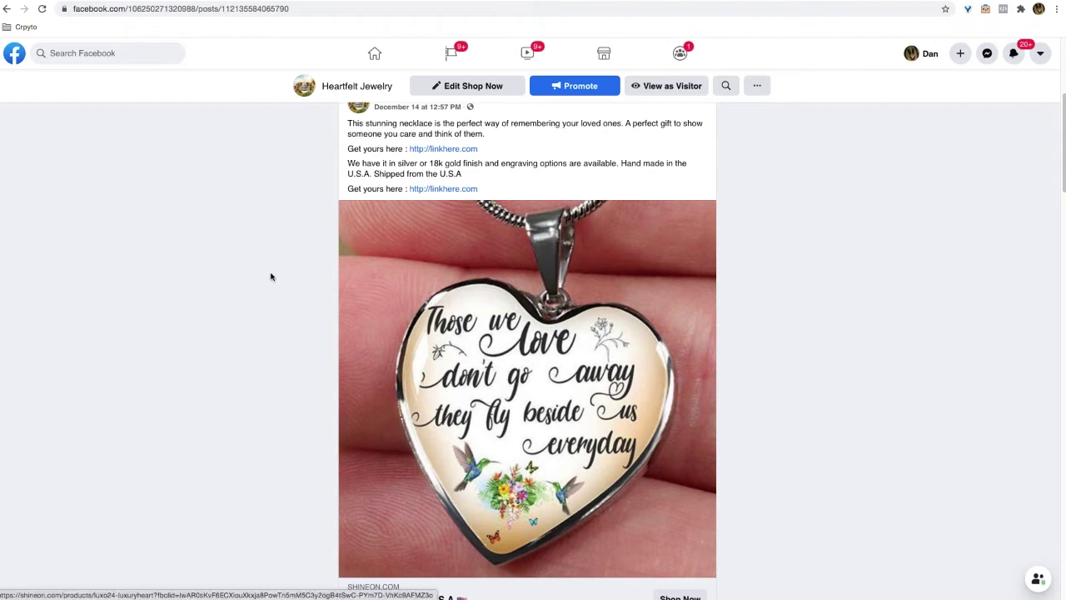
# - Review the Heartfelt Jewelry necklace post on Facebook and the ShineOn product page for the same necklace
pyautogui.scroll(3, 264, 278)
pyautogui.scroll(-3, 264, 278)
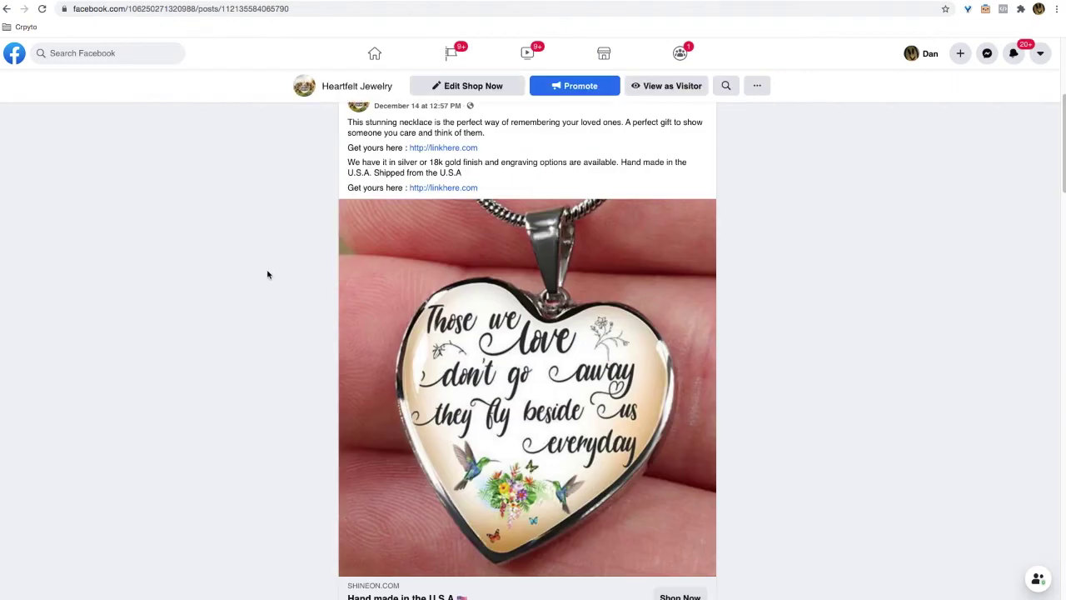
pyautogui.scroll(3, 287, 275)
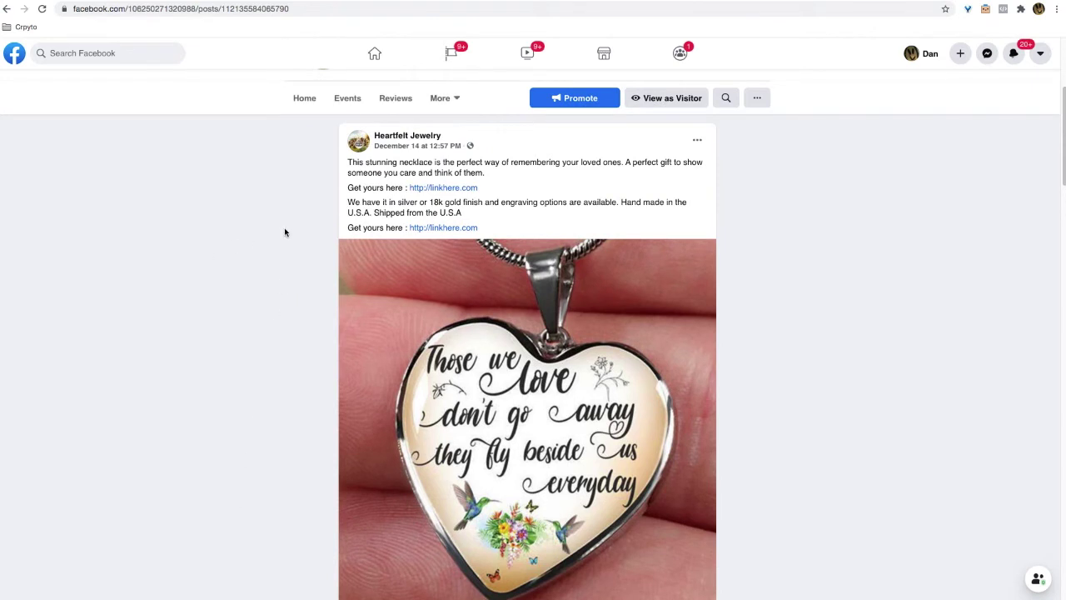
pyautogui.scroll(-1, 562, 399)
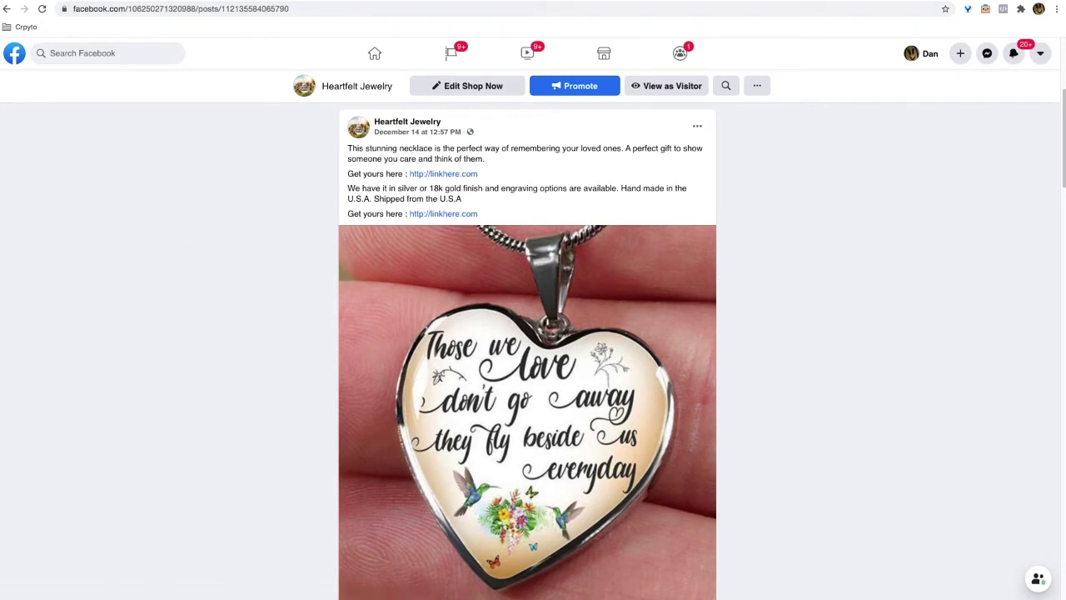
pyautogui.hotkey('ctrl', 'Tab')
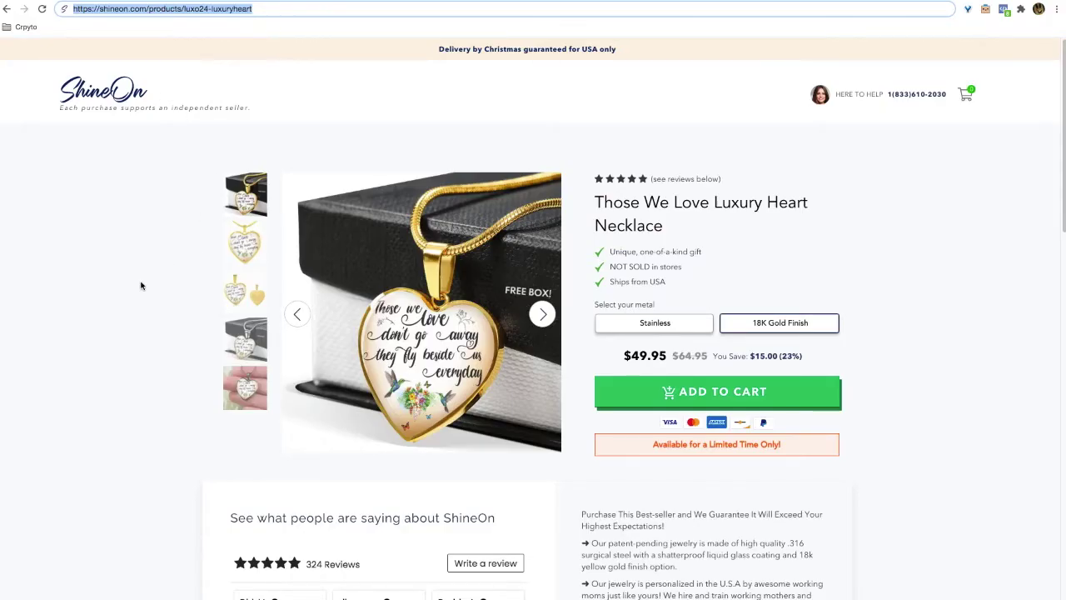
pyautogui.scroll(-1, 141, 285)
pyautogui.click(252, 375)
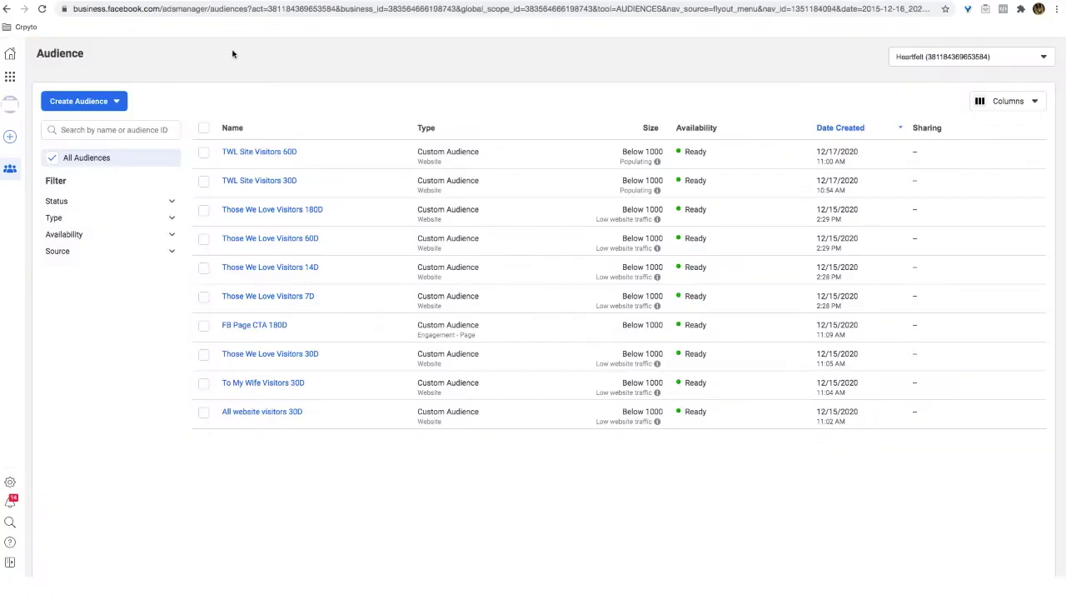
# - Go from the Audiences page to the Ads Manager campaign overview
pyautogui.click(12, 77)
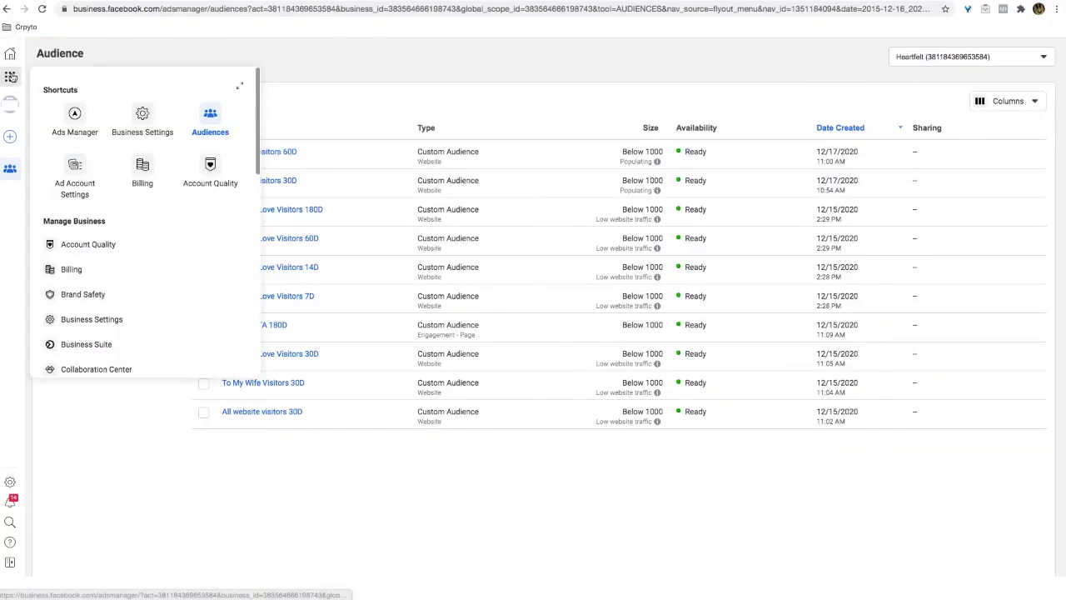
pyautogui.click(75, 115)
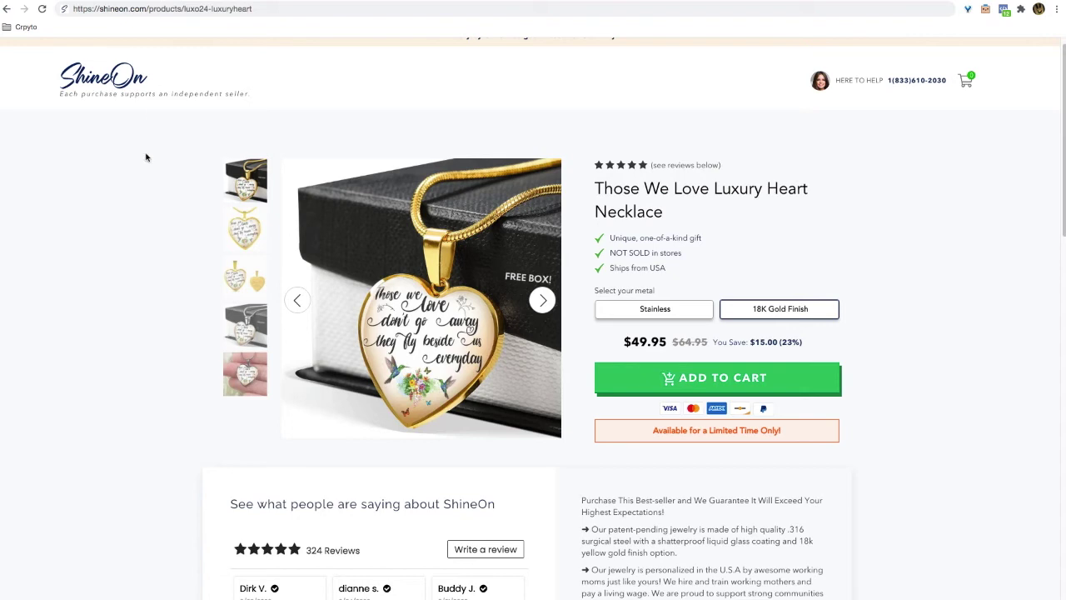
# - Look again at the Those We Love Luxury Heart Necklace product page on ShineOn
pyautogui.scroll(1, 143, 184)
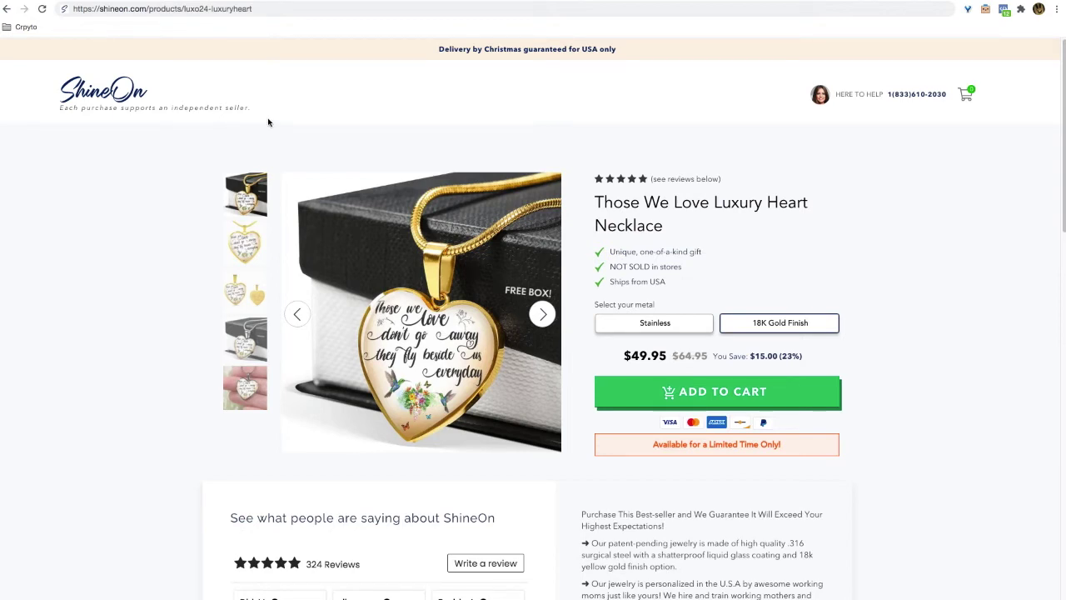
pyautogui.hotkey('ctrl', 'Tab')
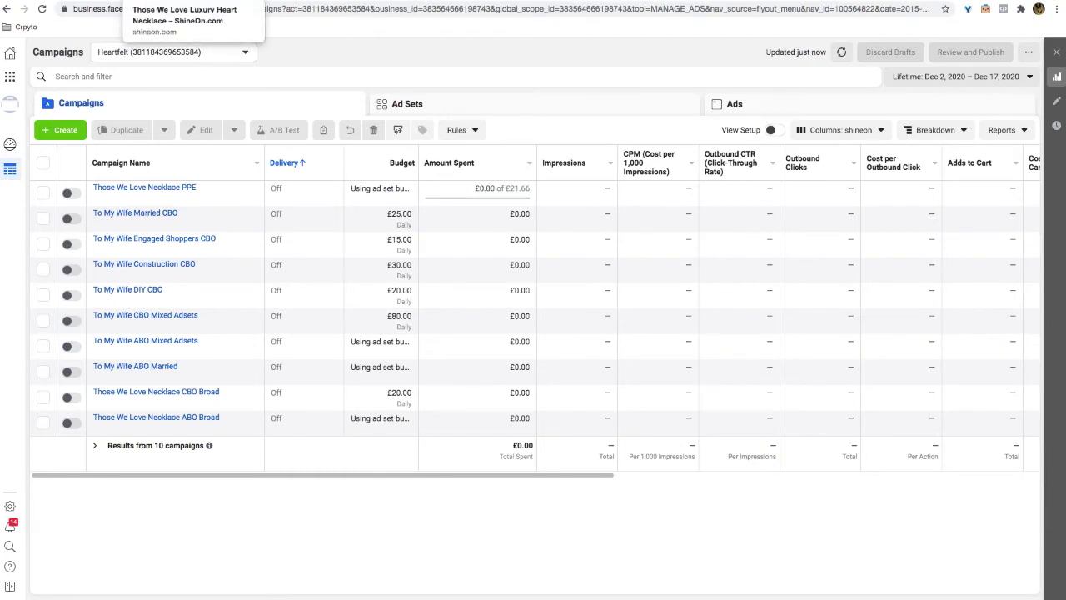
pyautogui.click(191, 1)
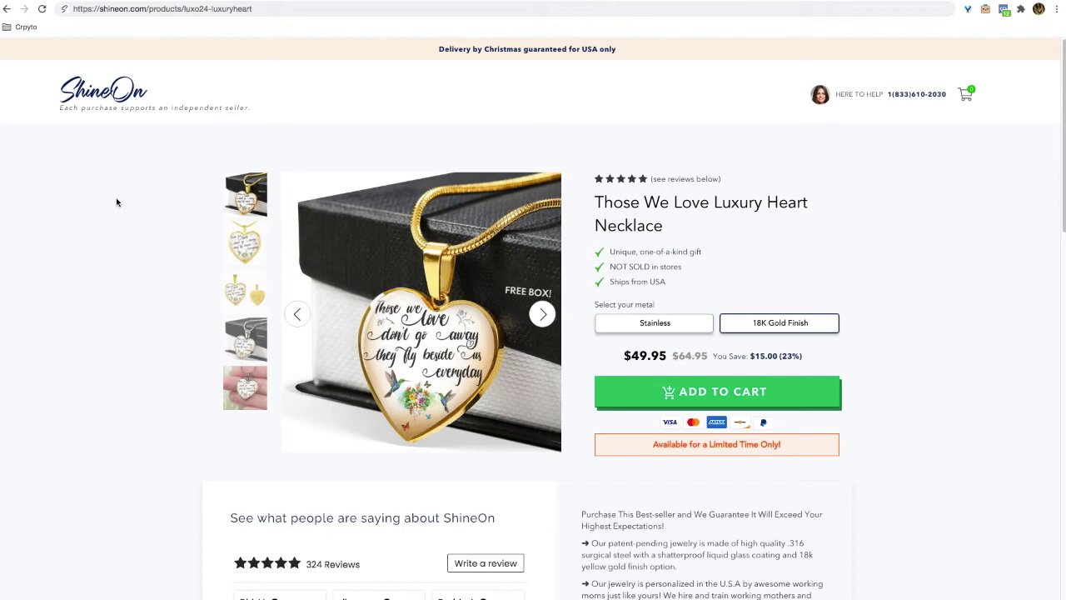
# - Switch back to Ads Manager and start a new campaign with the Conversions objective
pyautogui.click(80, 3)
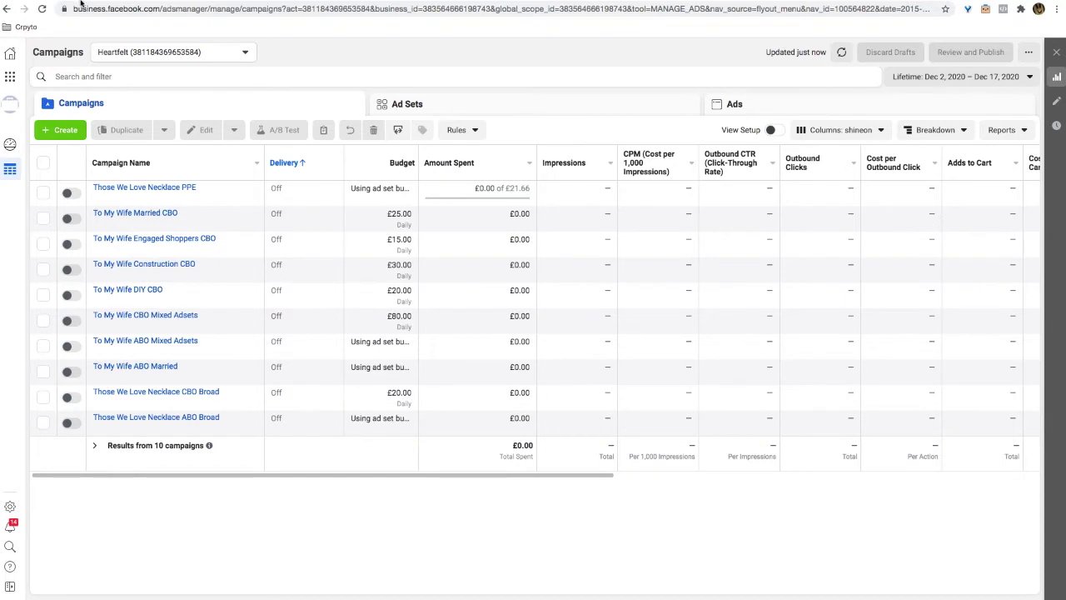
pyautogui.click(60, 130)
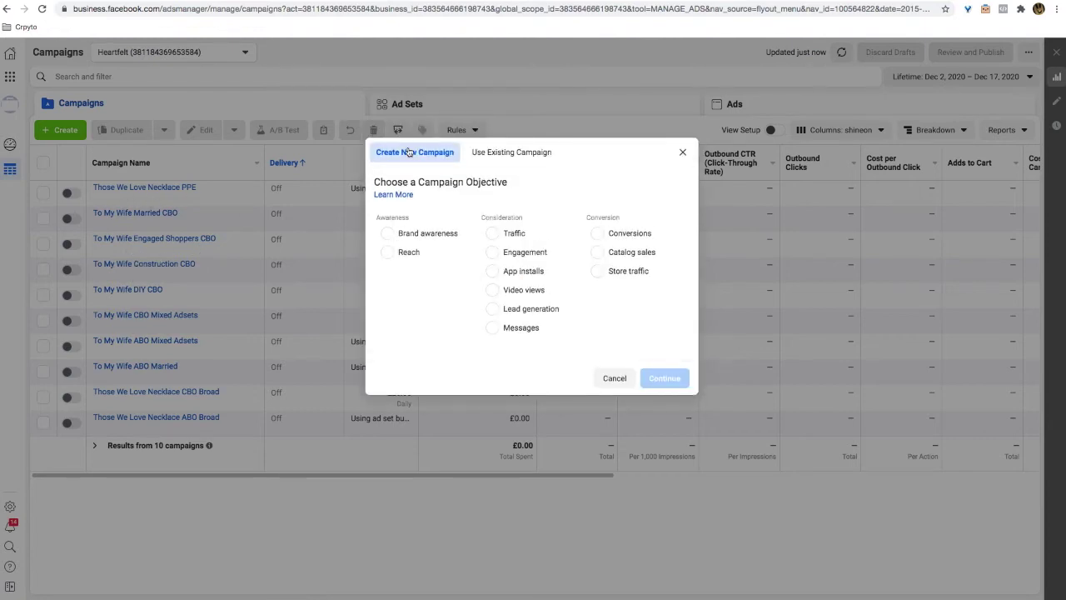
pyautogui.click(597, 234)
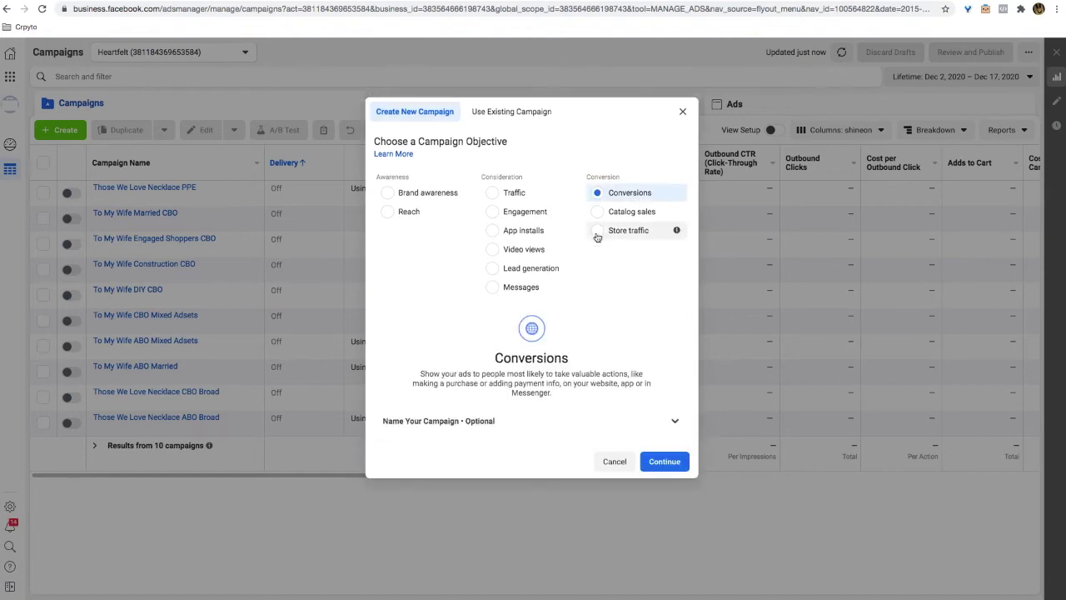
# - Name the new campaign "TWL Retargeting"
pyautogui.click(671, 421)
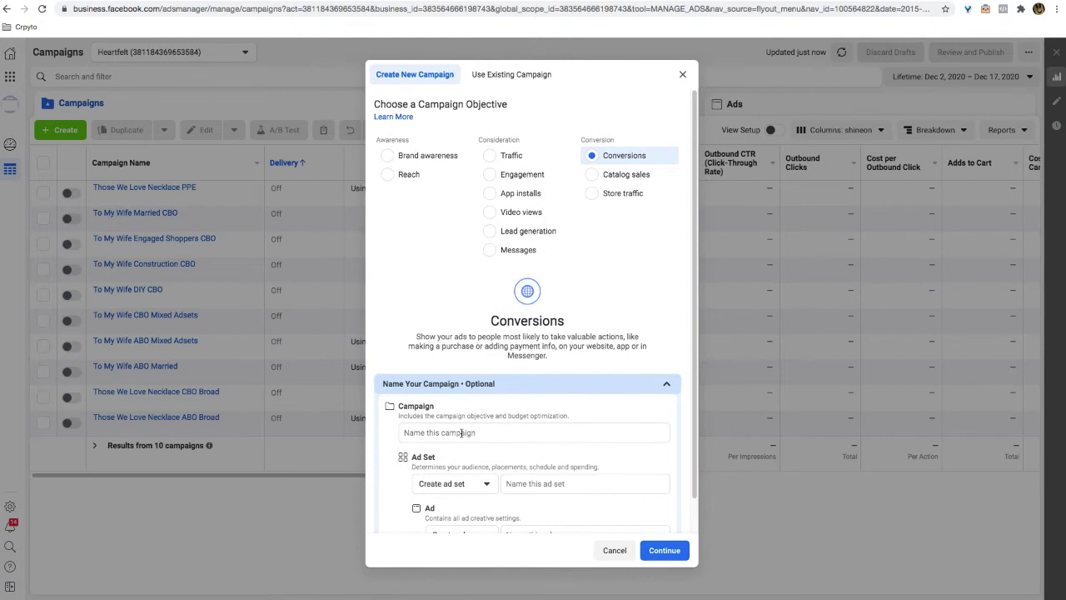
pyautogui.click(460, 432)
pyautogui.write('TWL Re')
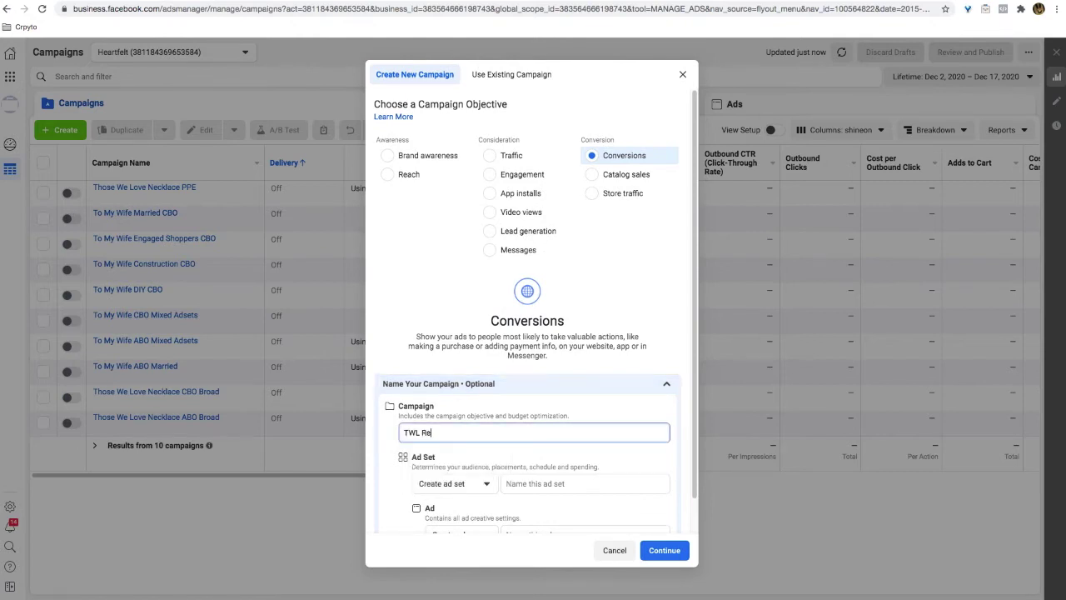
pyautogui.write('targeting')
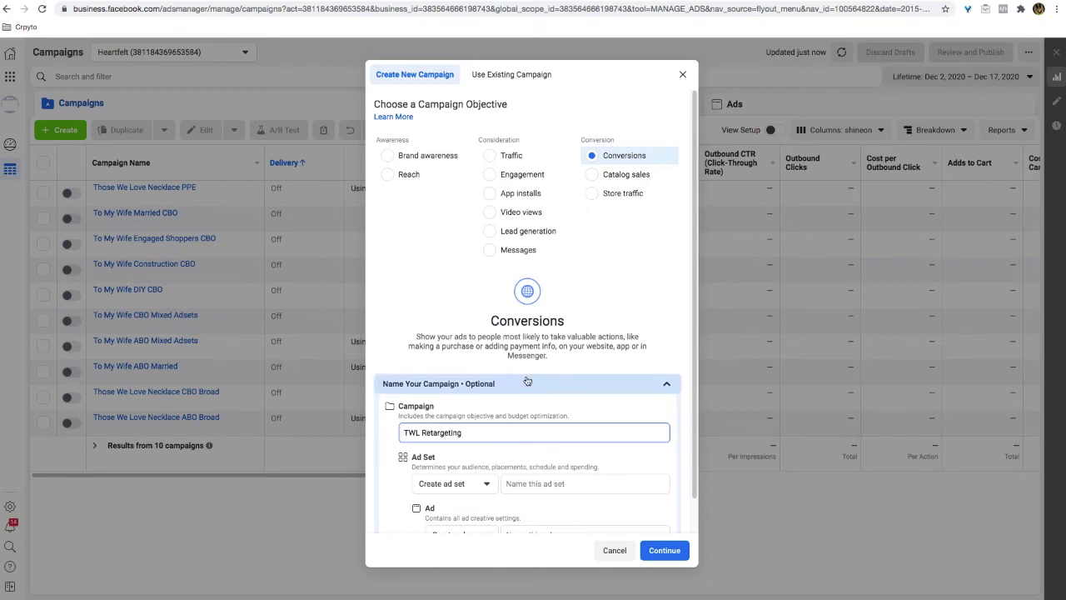
# - Name both the ad set and the ad "30D VC" and create the campaign draft
pyautogui.scroll(-1, 519, 335)
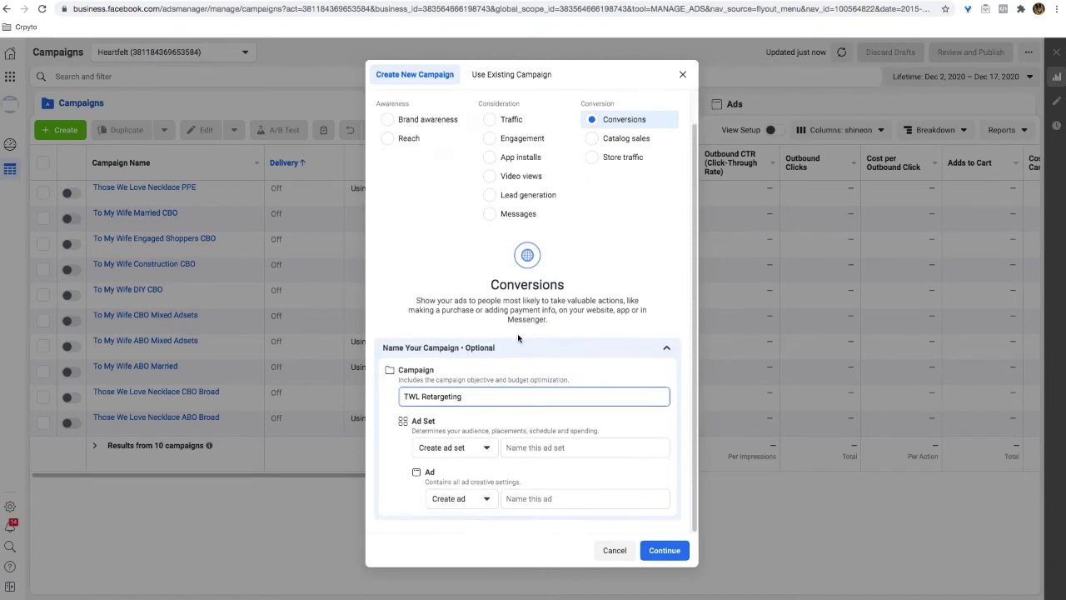
pyautogui.click(528, 448)
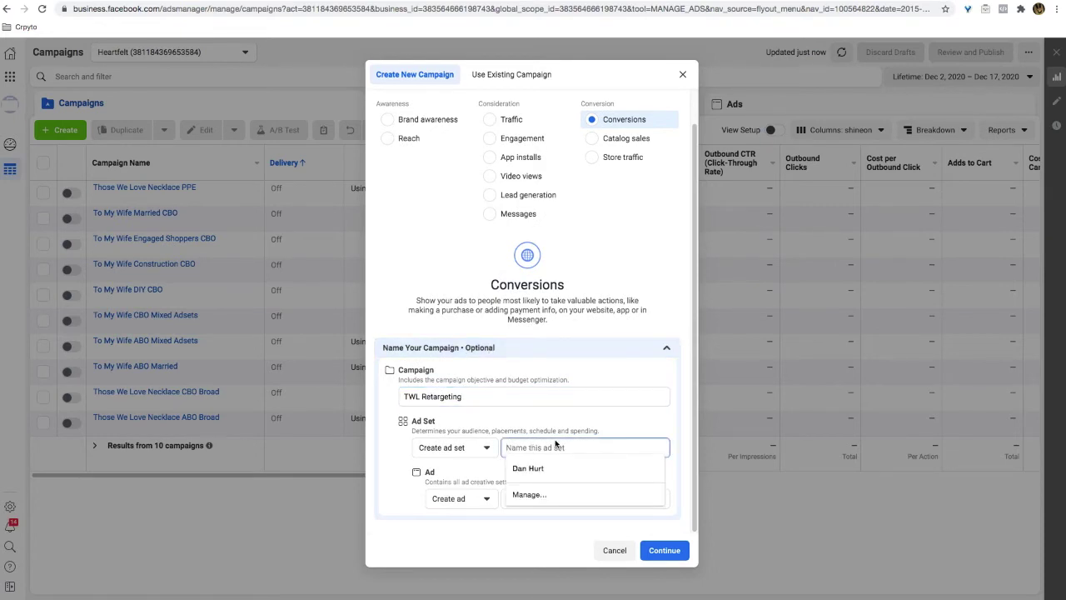
pyautogui.write('30D')
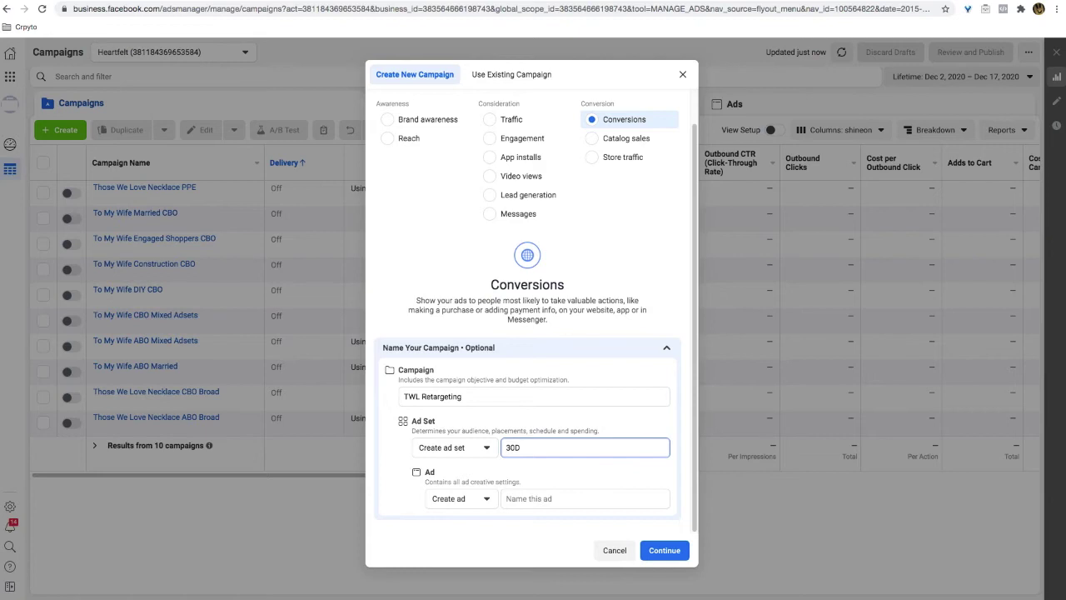
pyautogui.write(' VC')
pyautogui.click(533, 494)
pyautogui.write('30D VC')
pyautogui.press('Return')
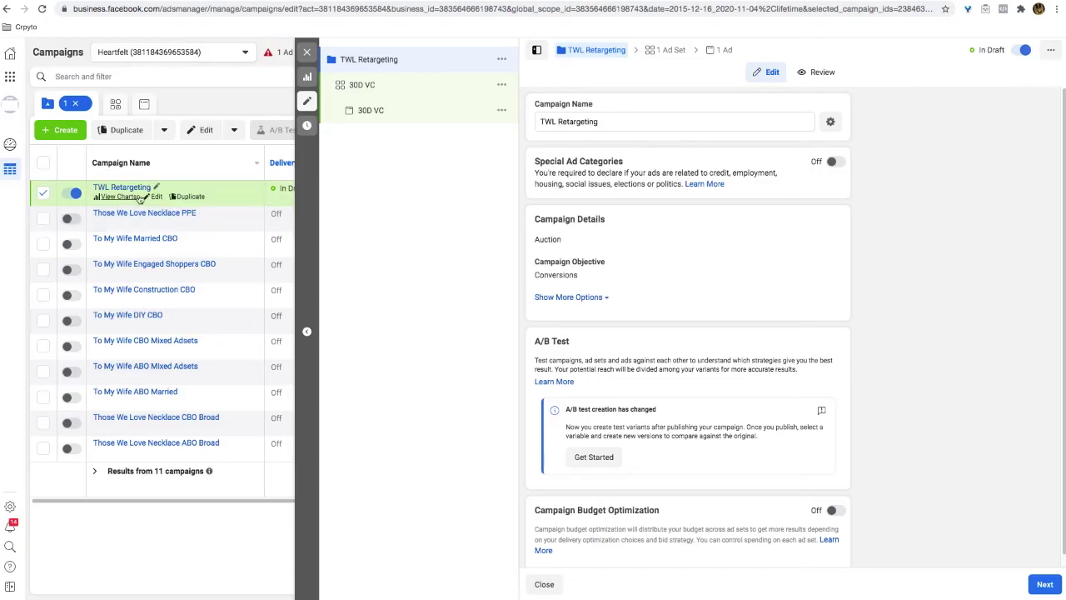
# - Open the 30D VC ad set and choose Purchase as its website conversion event
pyautogui.click(669, 51)
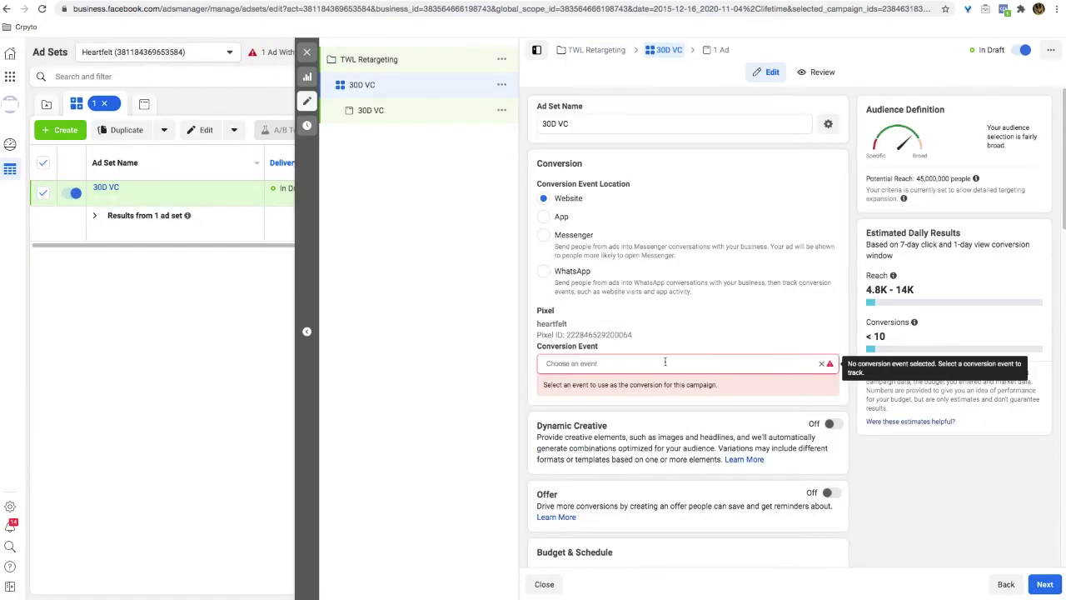
pyautogui.click(656, 363)
pyautogui.scroll(-6, 630, 478)
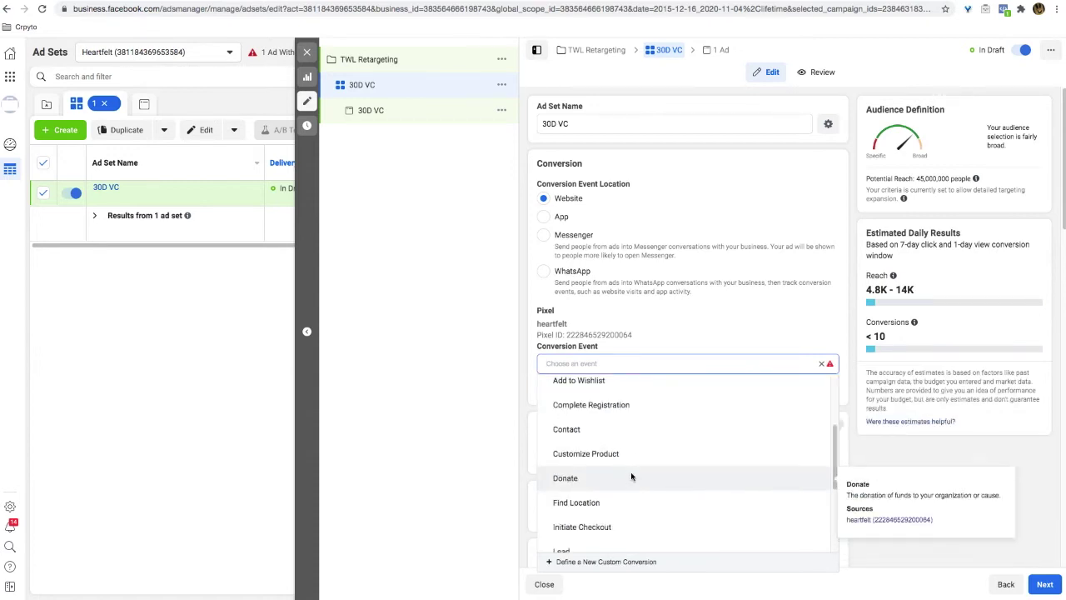
pyautogui.click(569, 417)
# - Add the TWL Site Visitors 30D website audience to the ad set's custom audiences
pyautogui.scroll(-10, 708, 316)
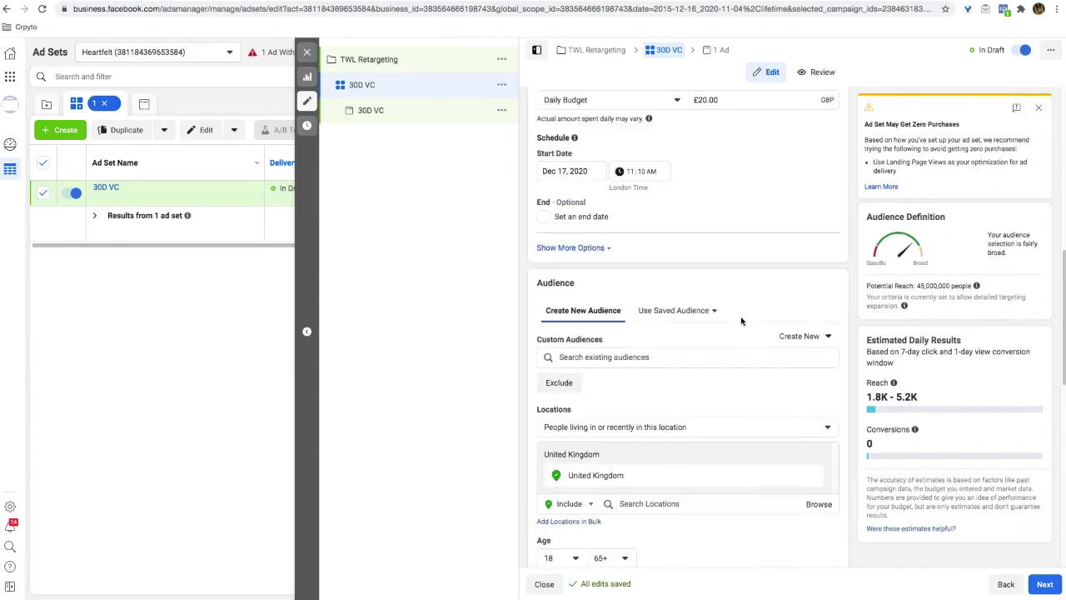
pyautogui.scroll(1, 677, 230)
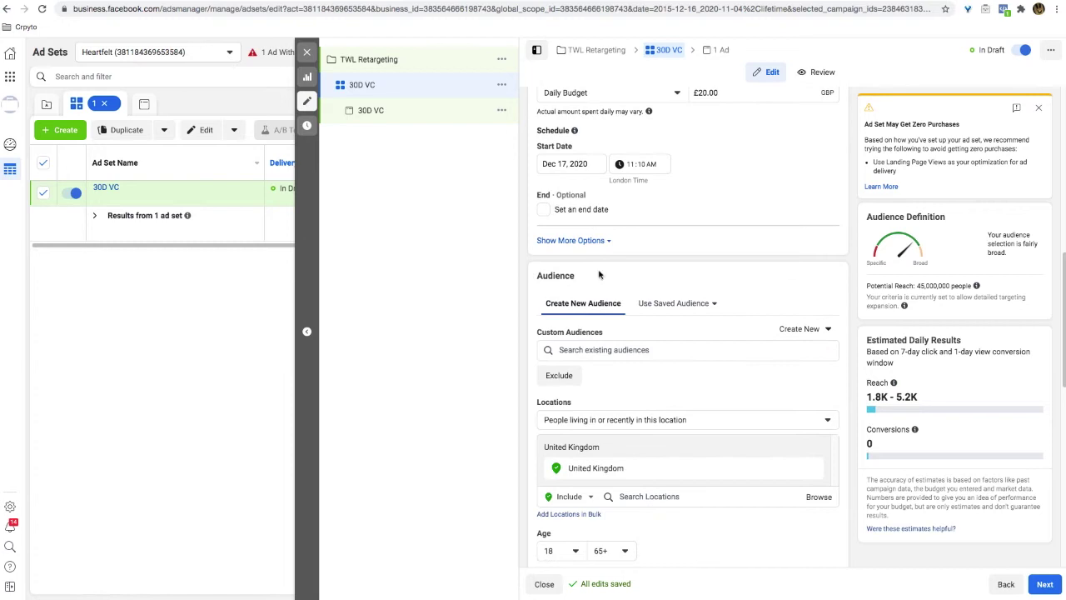
pyautogui.click(586, 350)
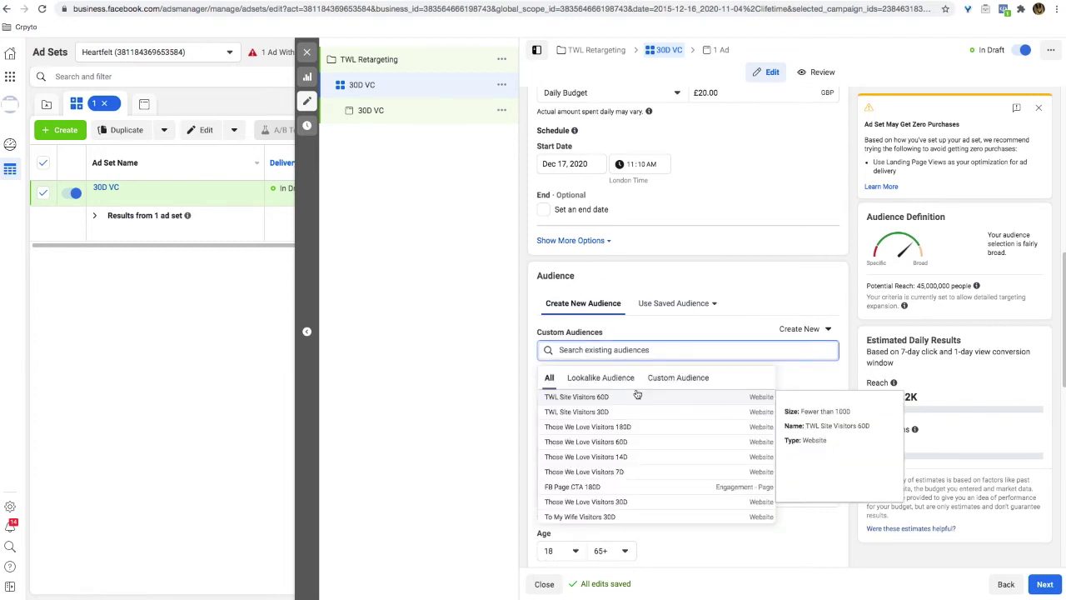
pyautogui.click(643, 414)
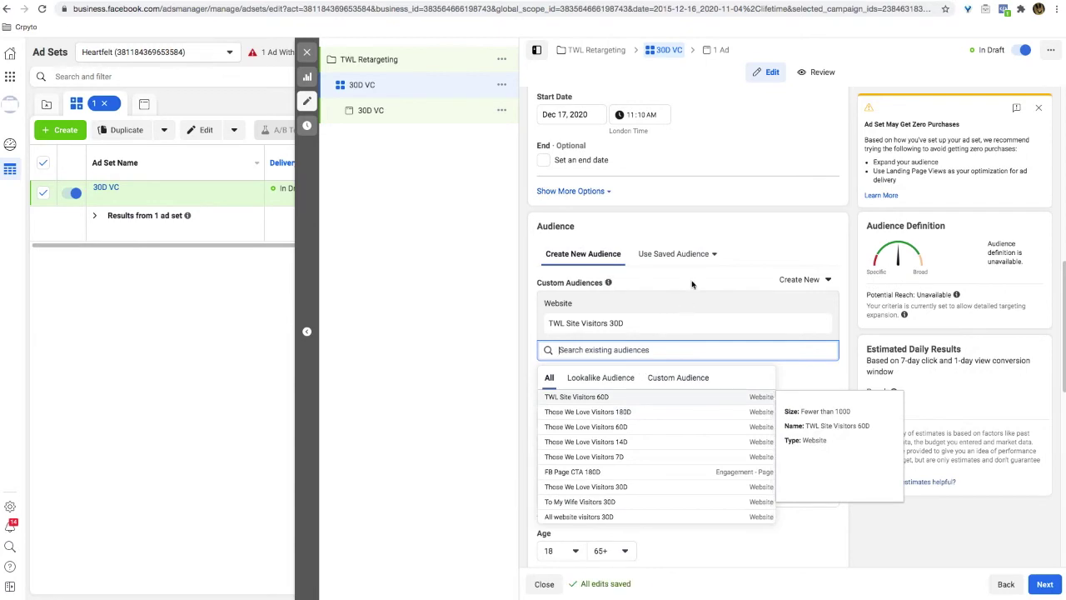
pyautogui.click(715, 277)
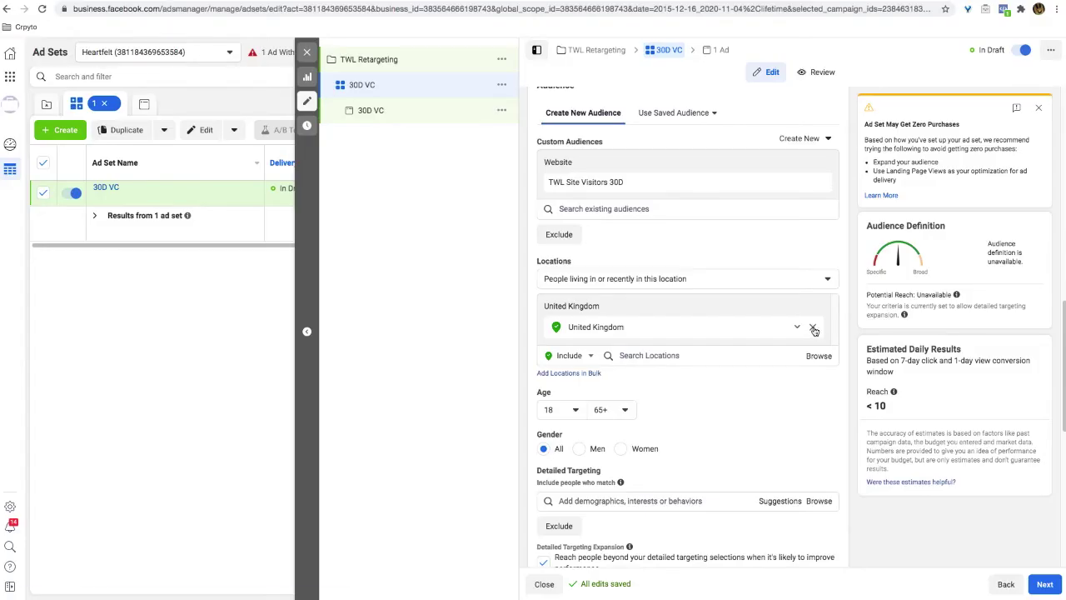
# - Remove the United Kingdom from the targeted locations and turn off detailed targeting expansion for the ad set
pyautogui.click(812, 330)
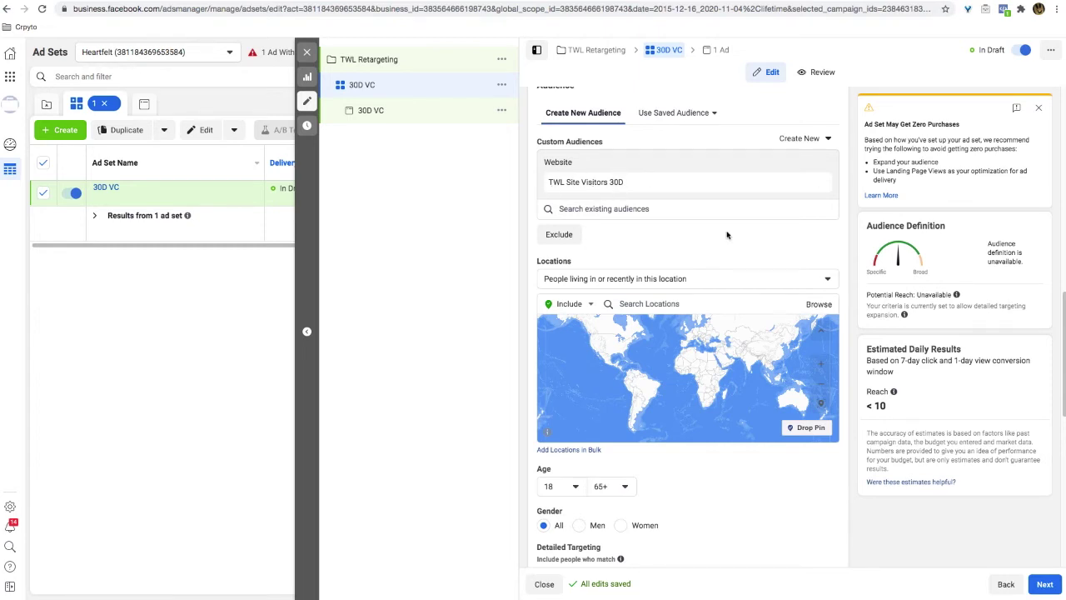
pyautogui.scroll(-1, 737, 268)
pyautogui.scroll(-5, 737, 267)
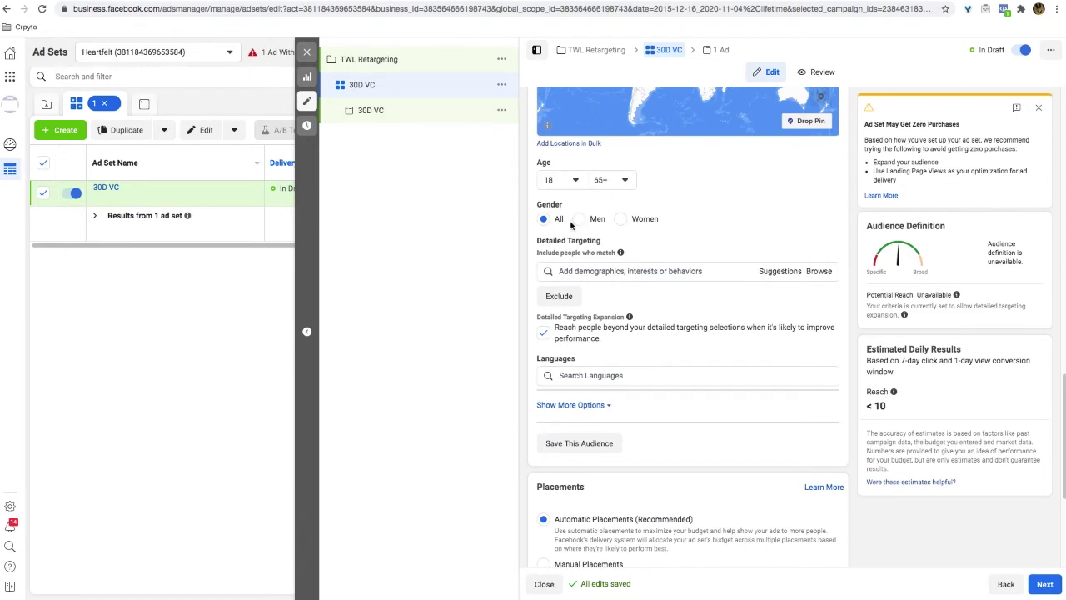
pyautogui.click(572, 337)
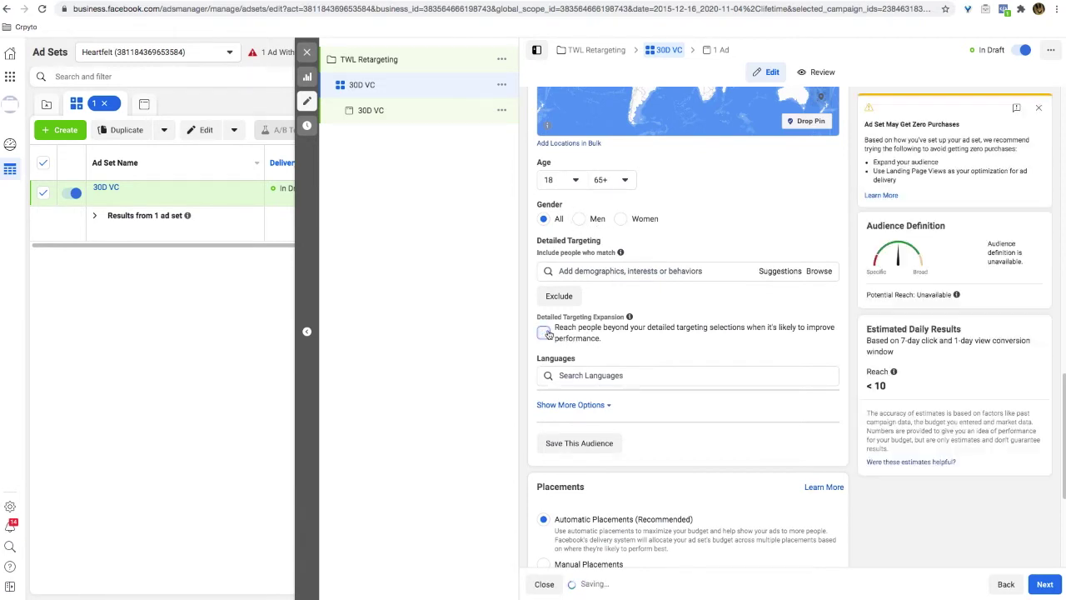
pyautogui.scroll(-3, 690, 349)
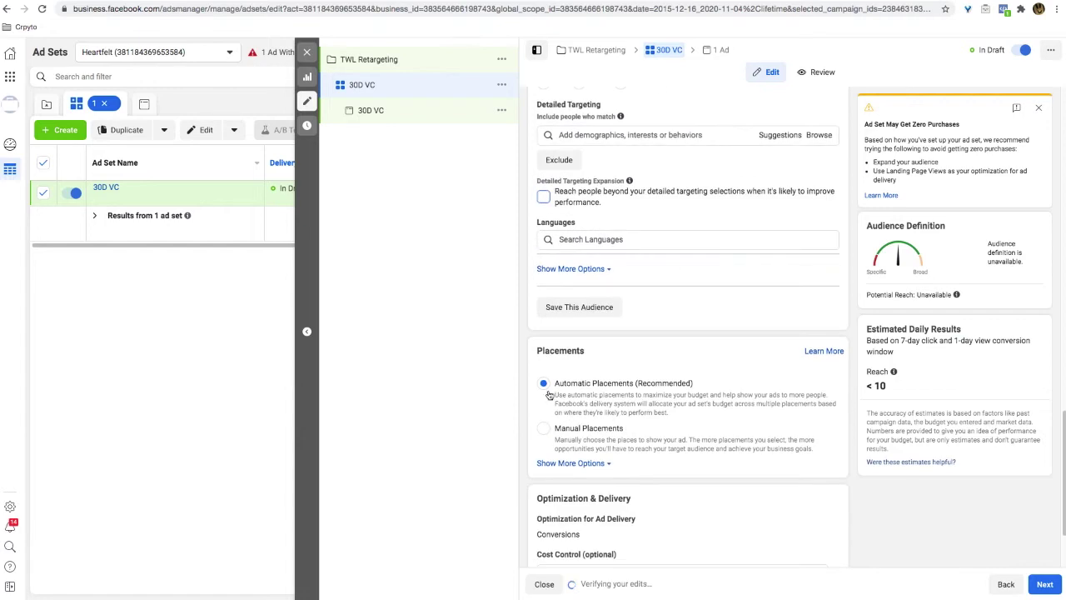
pyautogui.scroll(10, 741, 354)
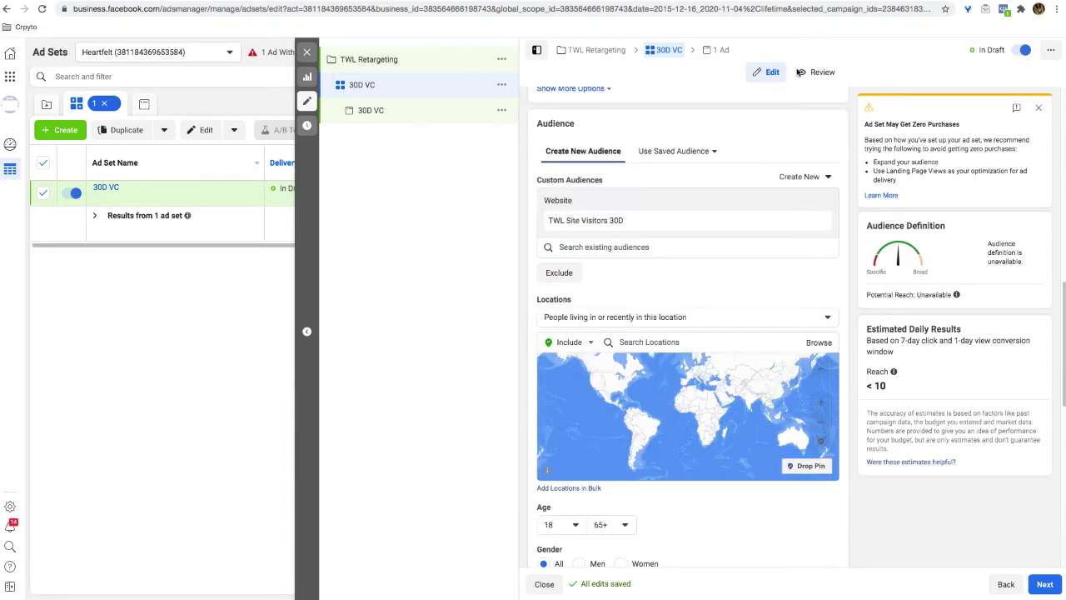
# - Open the 30D VC ad and add the gold heart necklace account image "download (3)" as its media
pyautogui.click(710, 50)
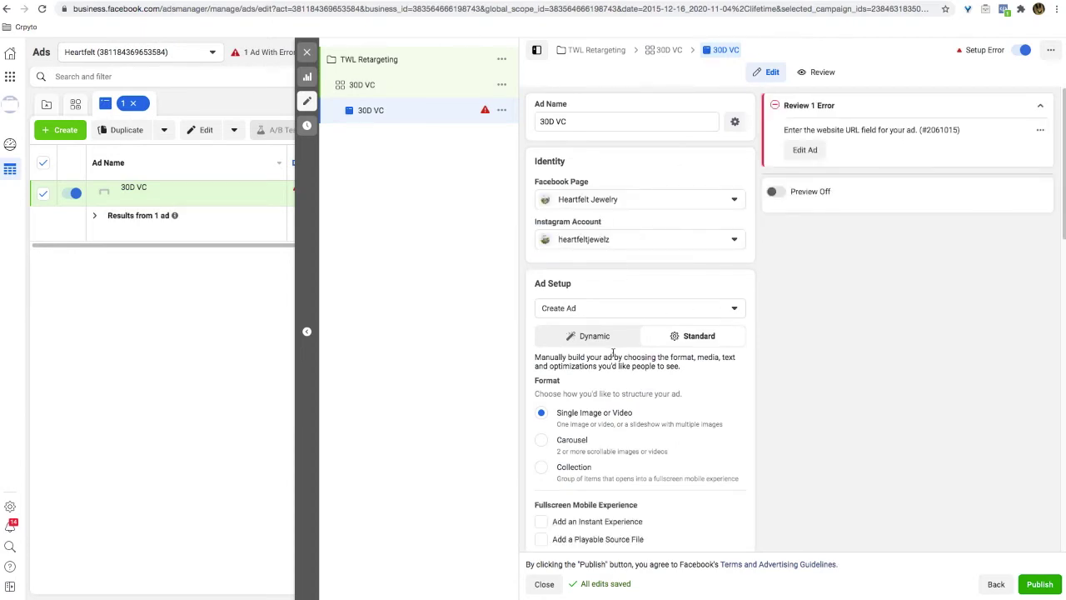
pyautogui.scroll(-3, 622, 354)
pyautogui.click(594, 414)
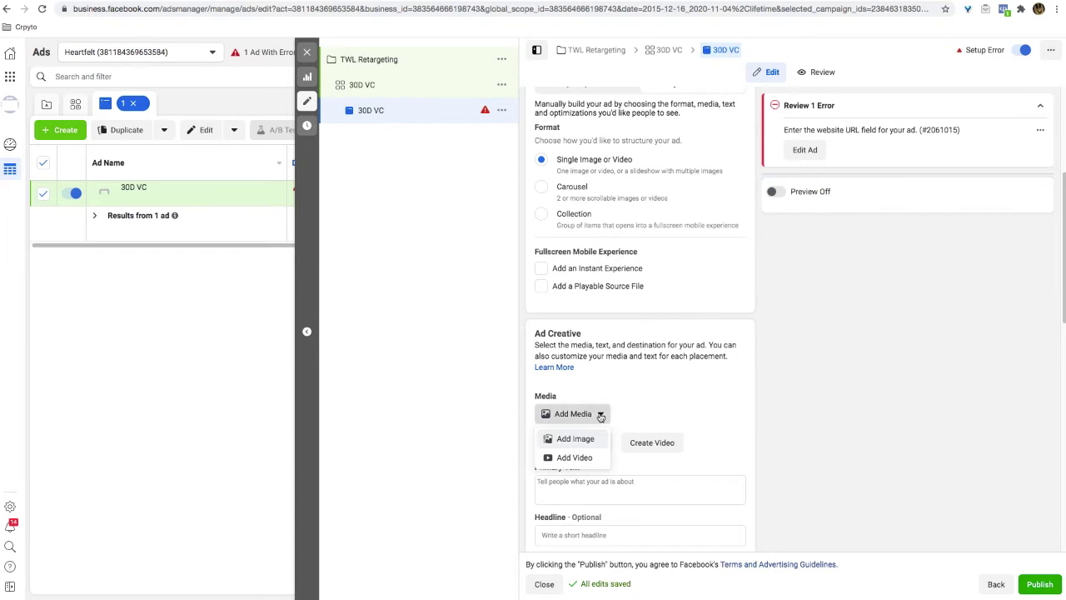
pyautogui.click(575, 436)
pyautogui.click(357, 157)
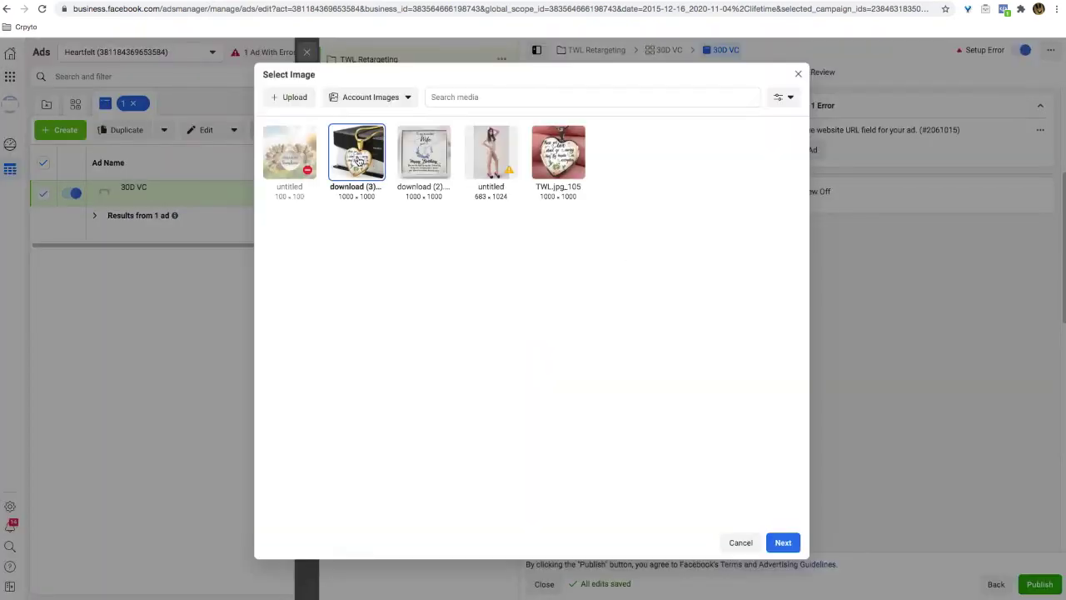
pyautogui.click(782, 542)
pyautogui.click(782, 542)
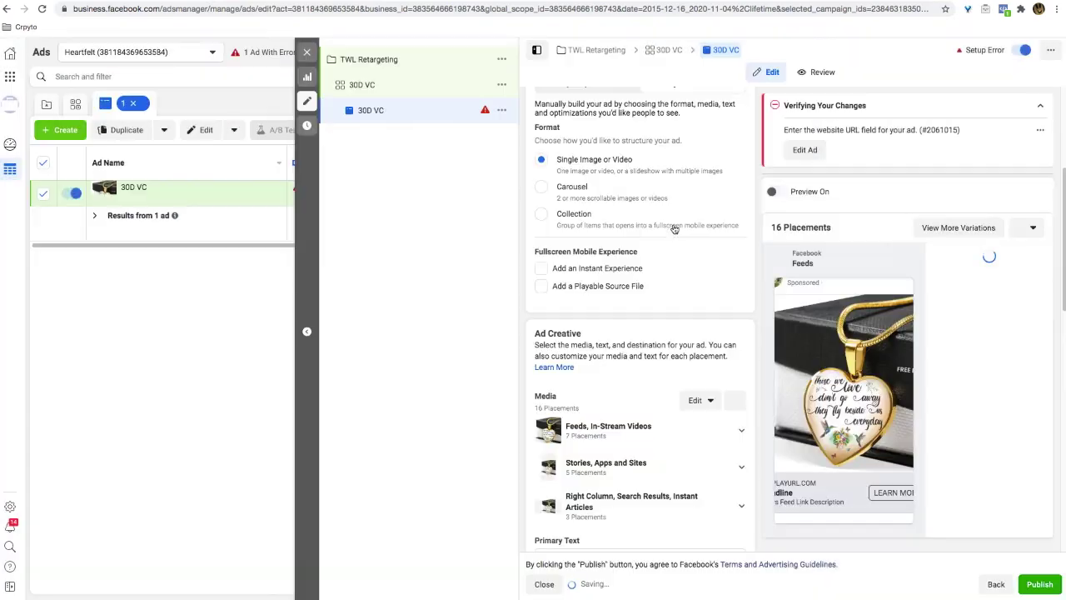
pyautogui.scroll(-5, 644, 223)
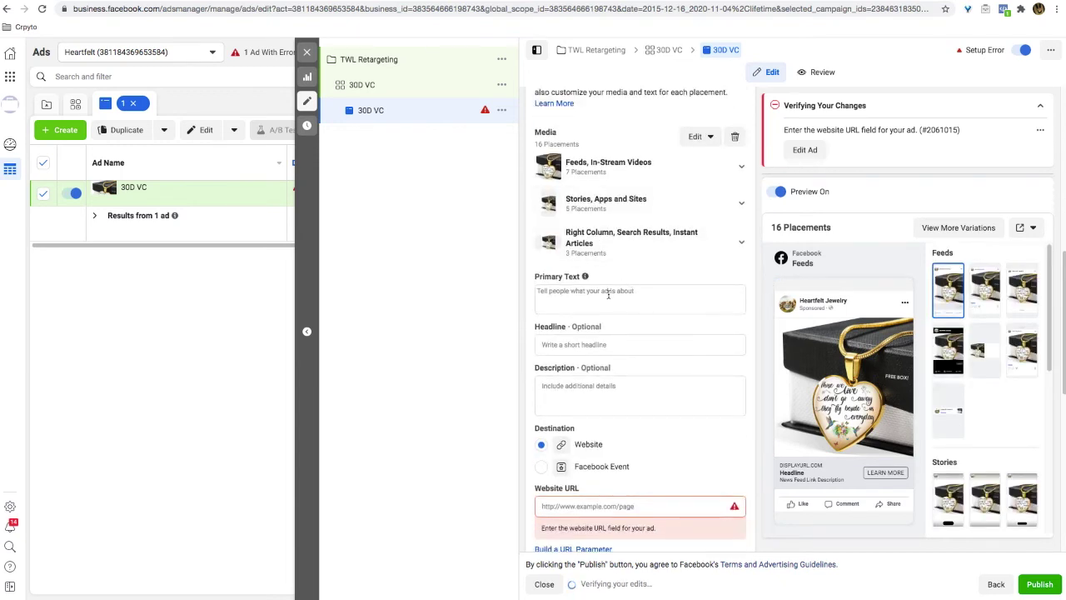
pyautogui.click(609, 294)
pyautogui.write('Forget')
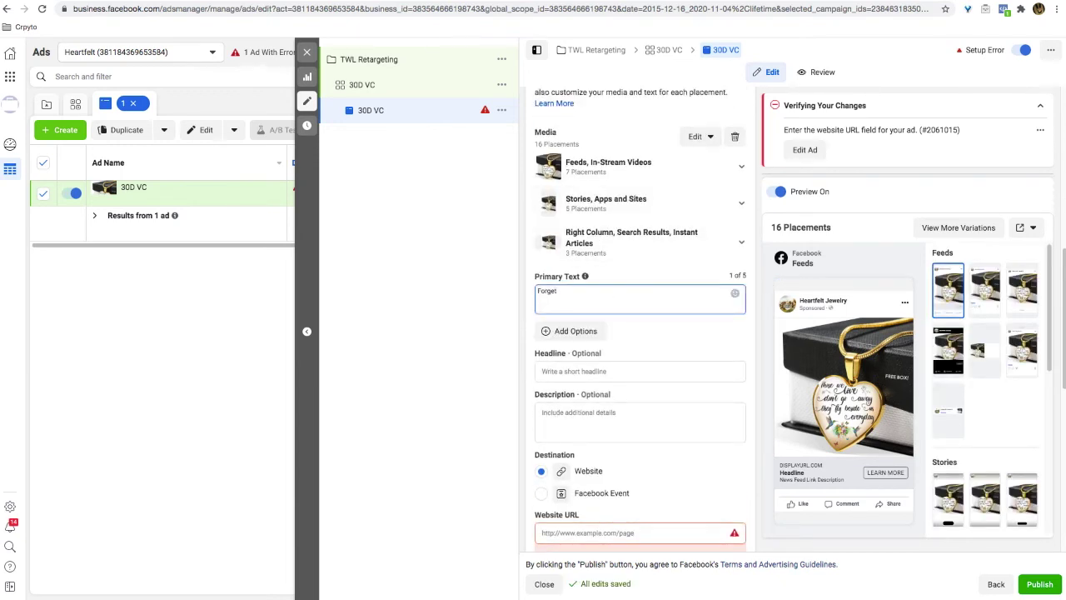
pyautogui.write(' to order?')
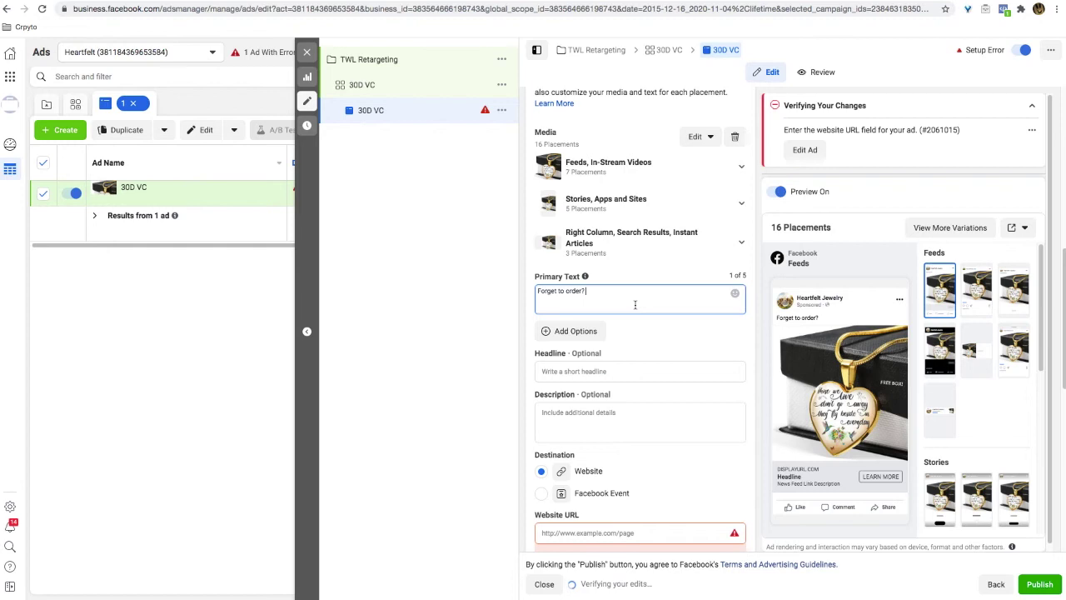
pyautogui.write('you seen the gold version of our stunning necklace? Get yours here : http://linkhere.com')
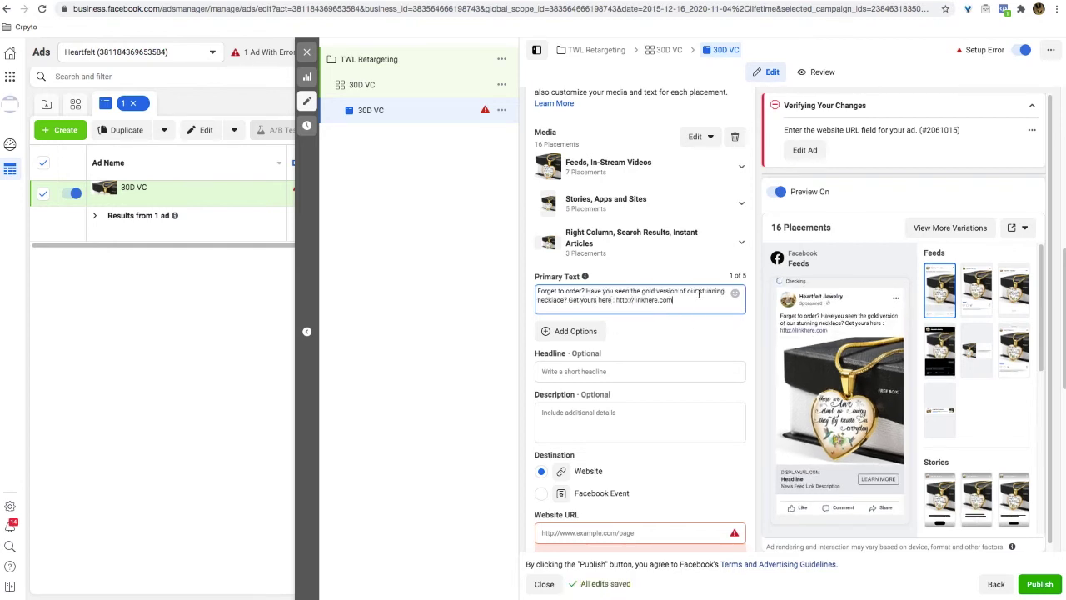
# - Set the ad headline to "Hand Made In The USA" and the description to "Get yours engraved on the back!"
pyautogui.click(581, 370)
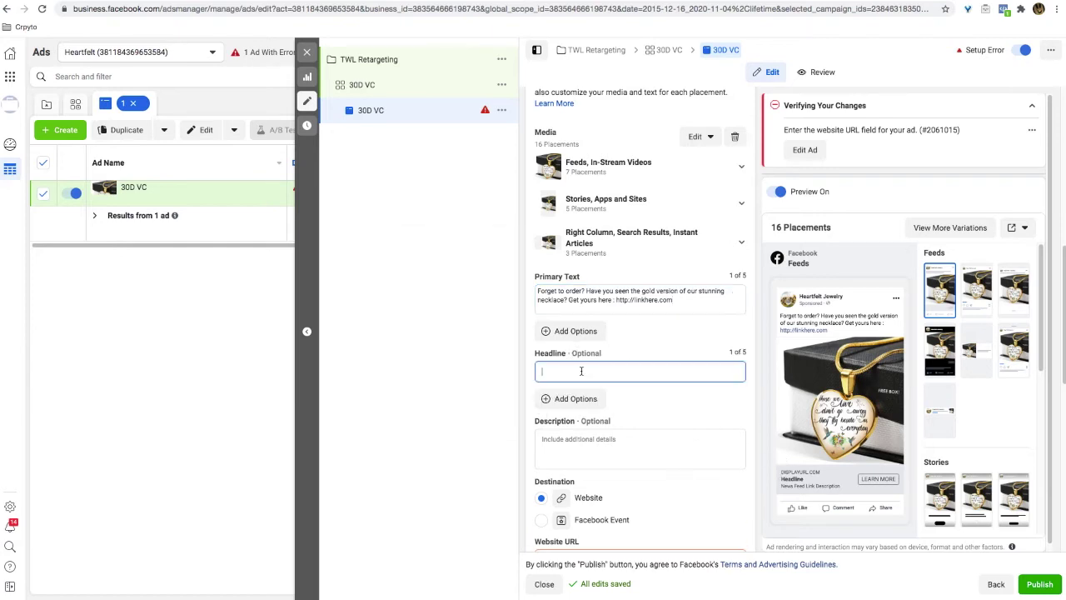
pyautogui.write('Hand Made In The USA')
pyautogui.click(680, 452)
pyautogui.write('Get yours engraved on the back!')
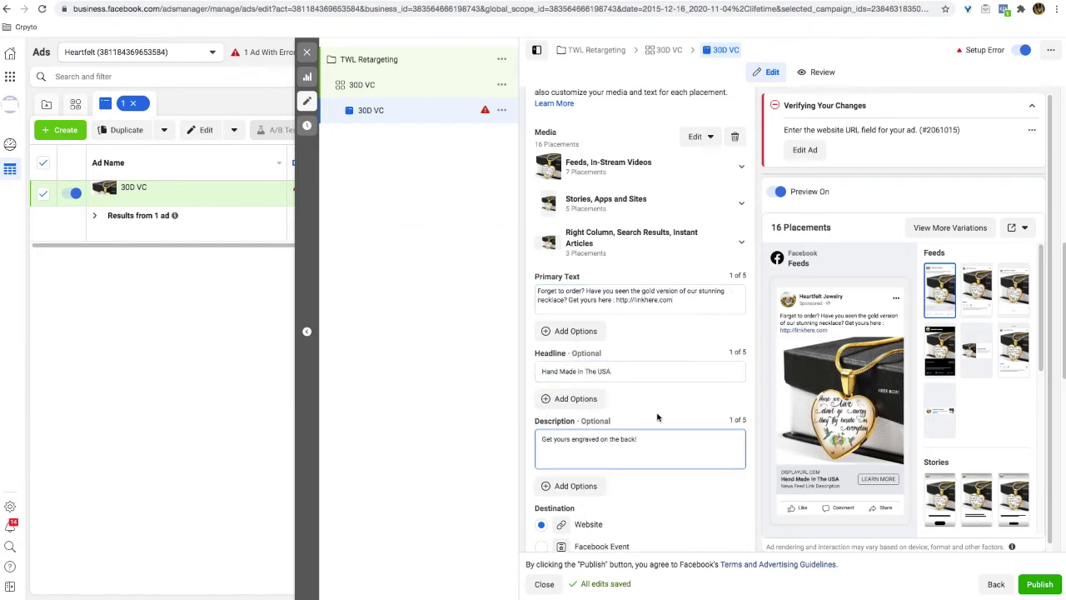
pyautogui.scroll(-2, 680, 453)
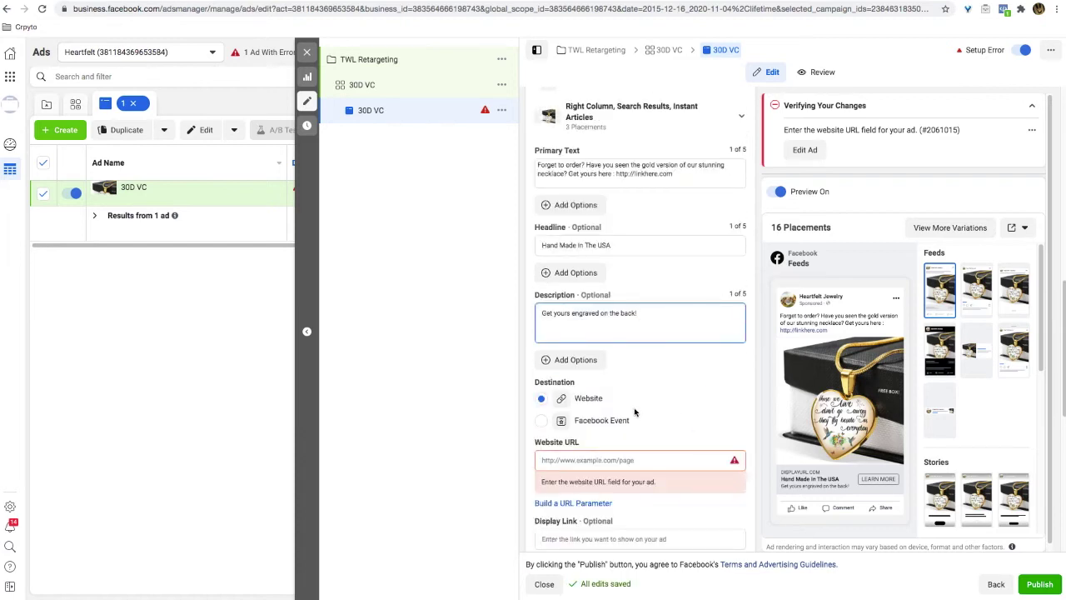
pyautogui.moveTo(615, 173); pyautogui.dragTo(673, 174)
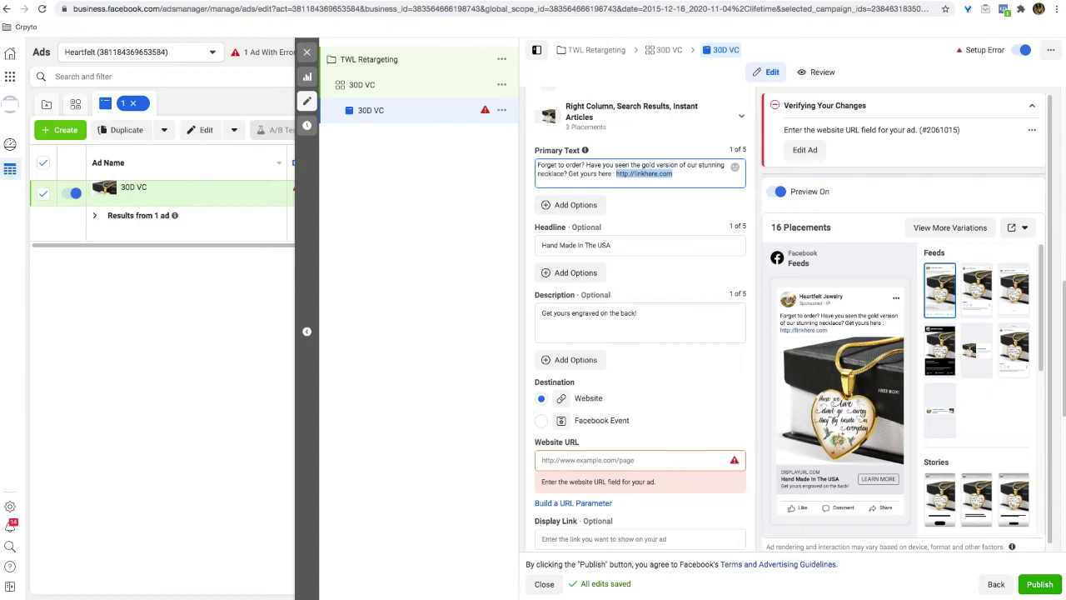
pyautogui.hotkey('ctrl', 'Tab')
pyautogui.click(211, 10)
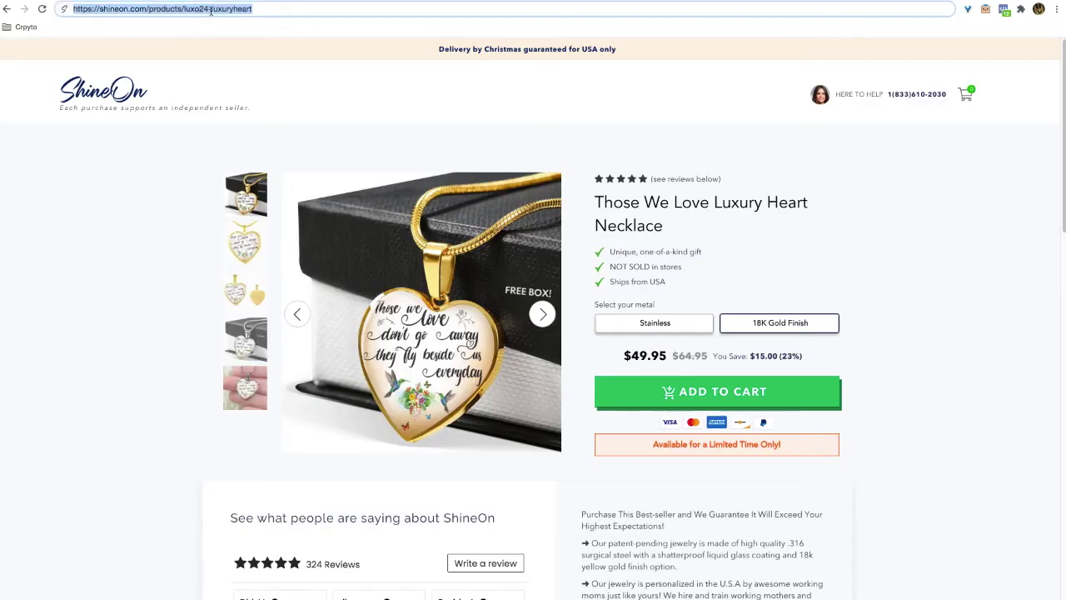
pyautogui.hotkey('ctrl', 'c')
pyautogui.hotkey('ctrl', 'shift', 'Tab')
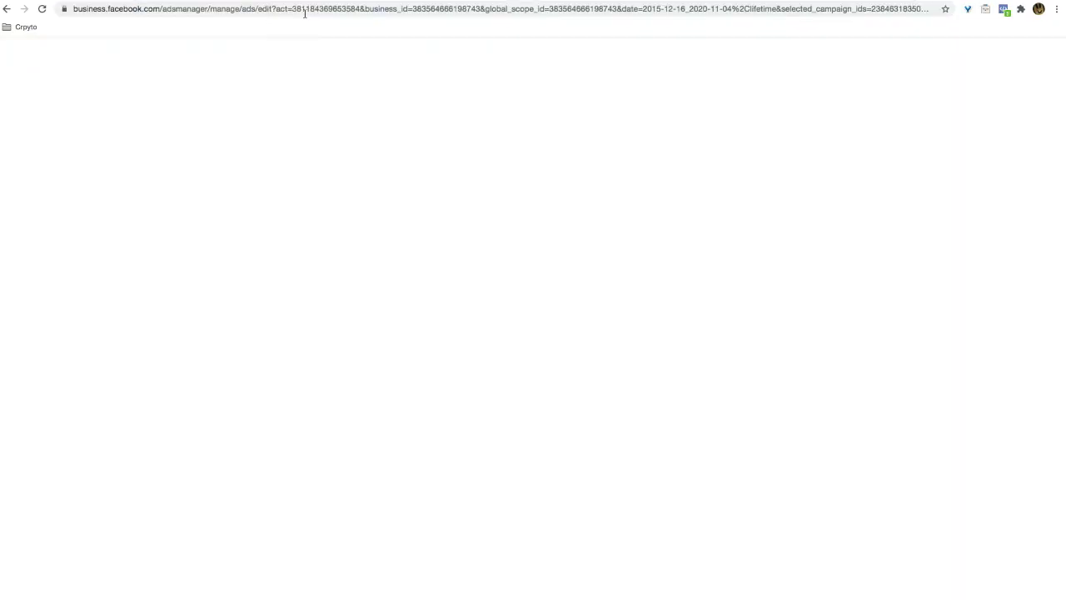
pyautogui.hotkey('ctrl', 'v')
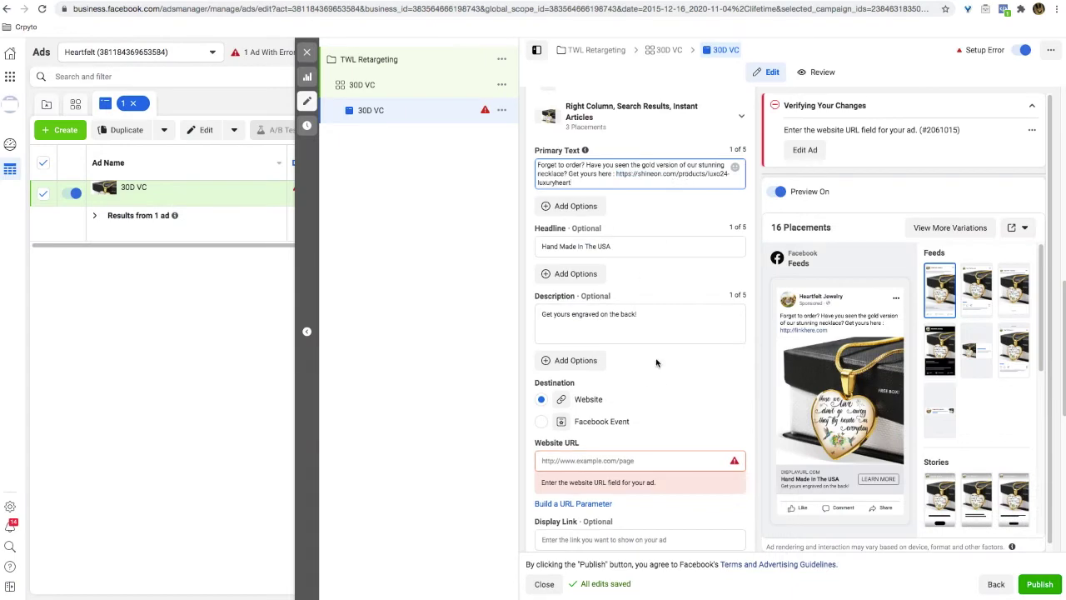
pyautogui.click(599, 461)
pyautogui.hotkey('ctrl', 'v')
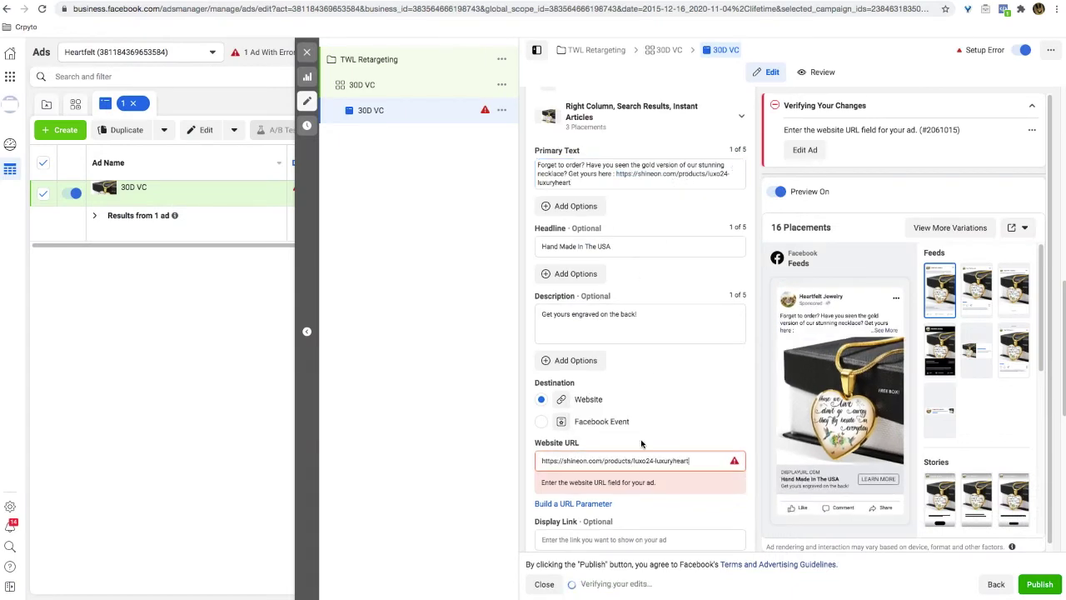
# - Set the ad's call to action to Shop Now
pyautogui.scroll(-2, 655, 455)
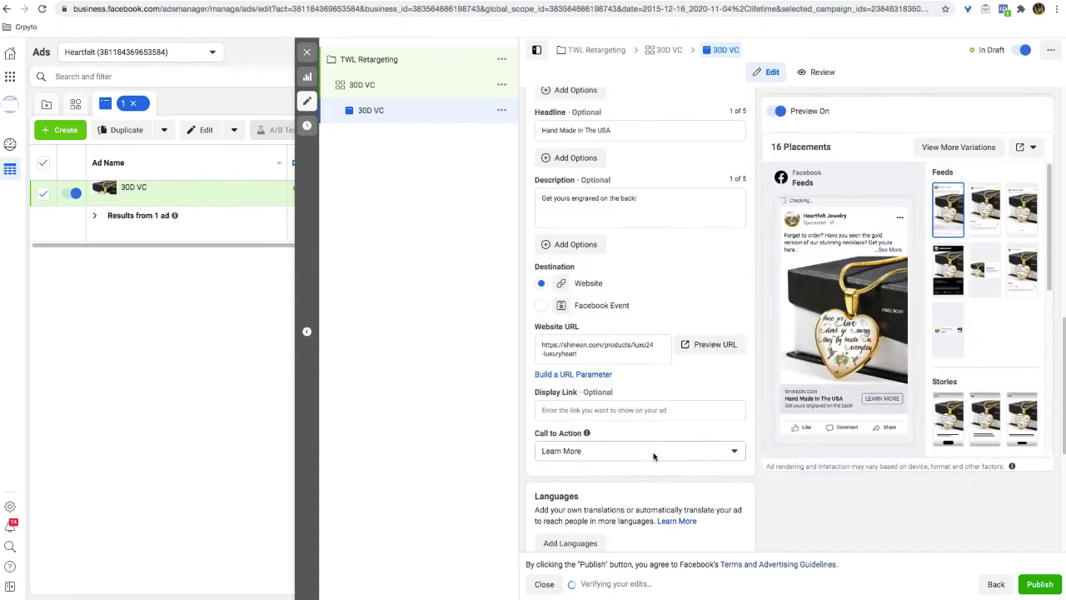
pyautogui.click(650, 449)
pyautogui.scroll(-2, 634, 371)
pyautogui.scroll(2, 634, 372)
pyautogui.scroll(-5, 634, 371)
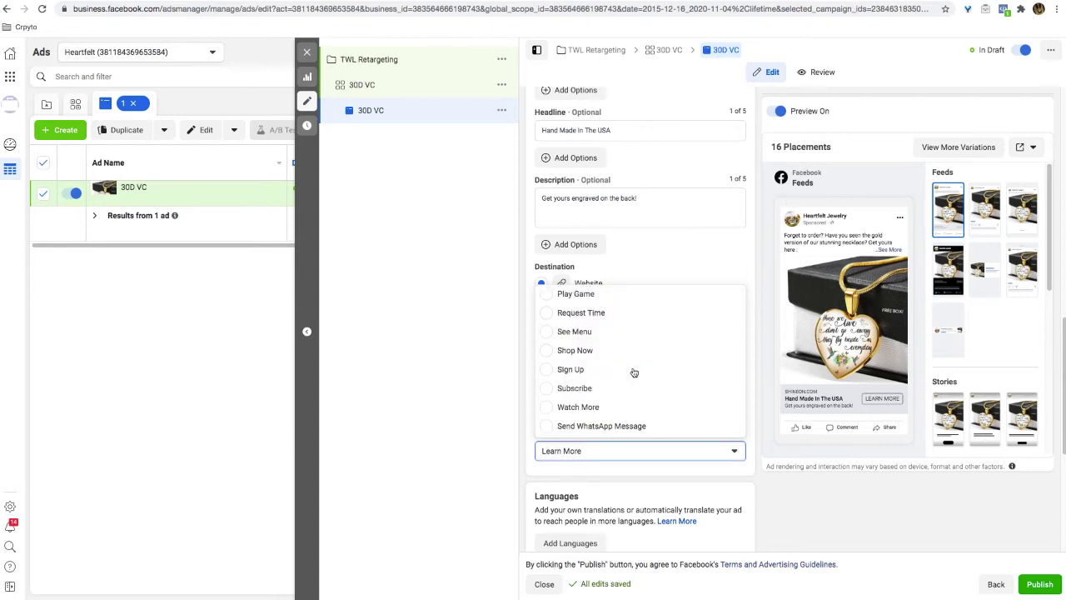
pyautogui.click(553, 354)
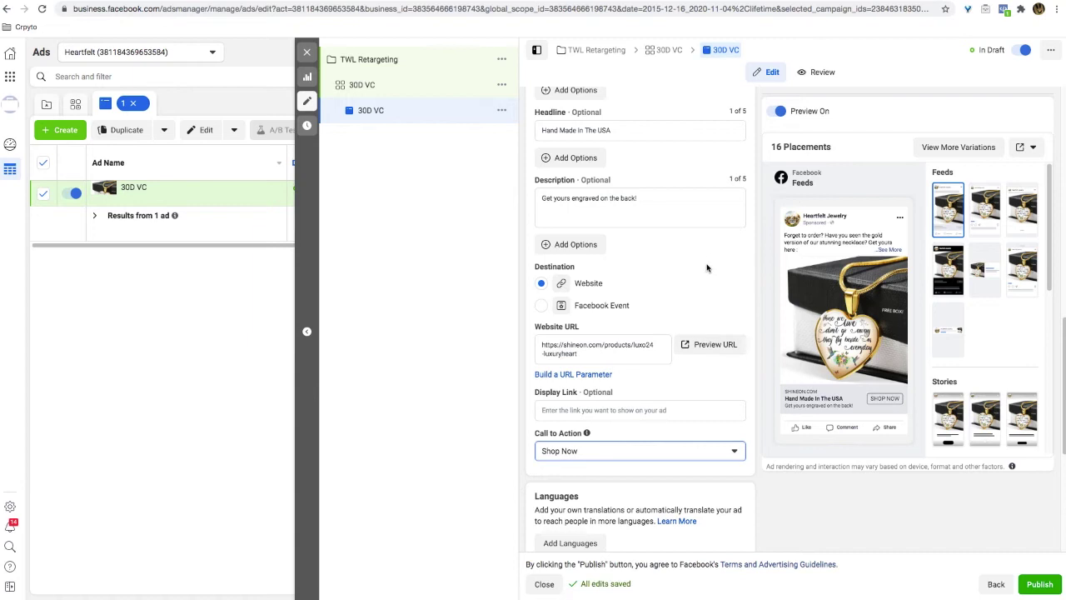
pyautogui.click(817, 514)
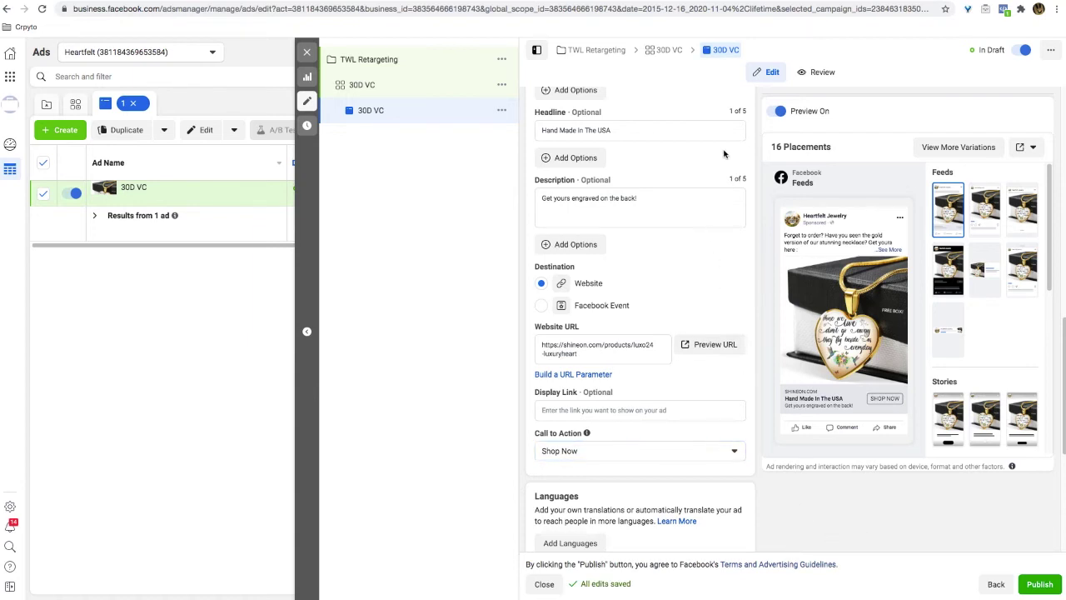
# - Return to the 30D VC ad set and review its budget, schedule and audience settings
pyautogui.click(667, 50)
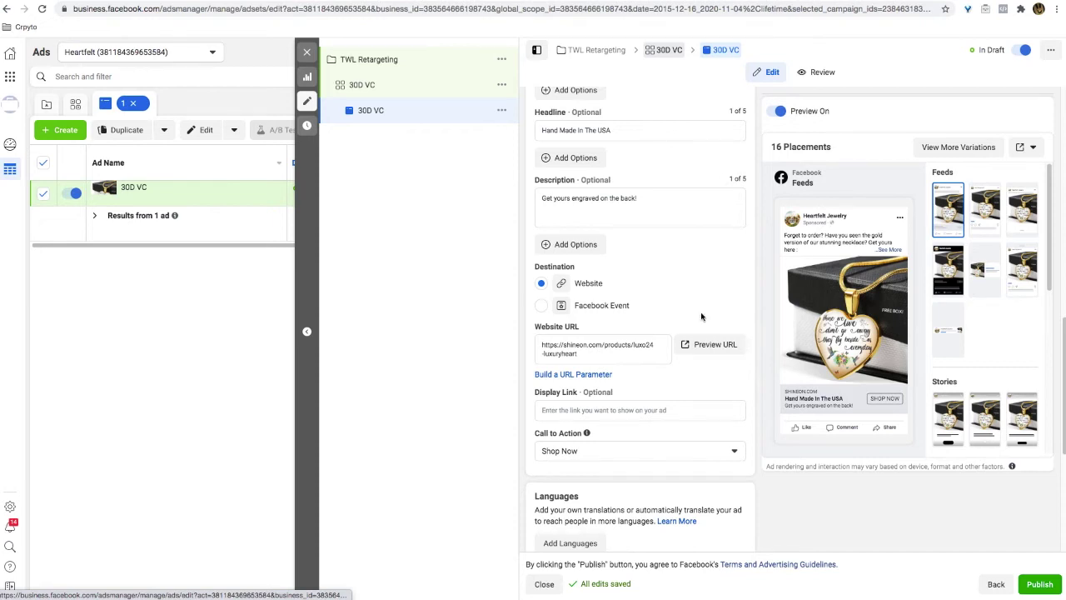
pyautogui.scroll(-5, 731, 374)
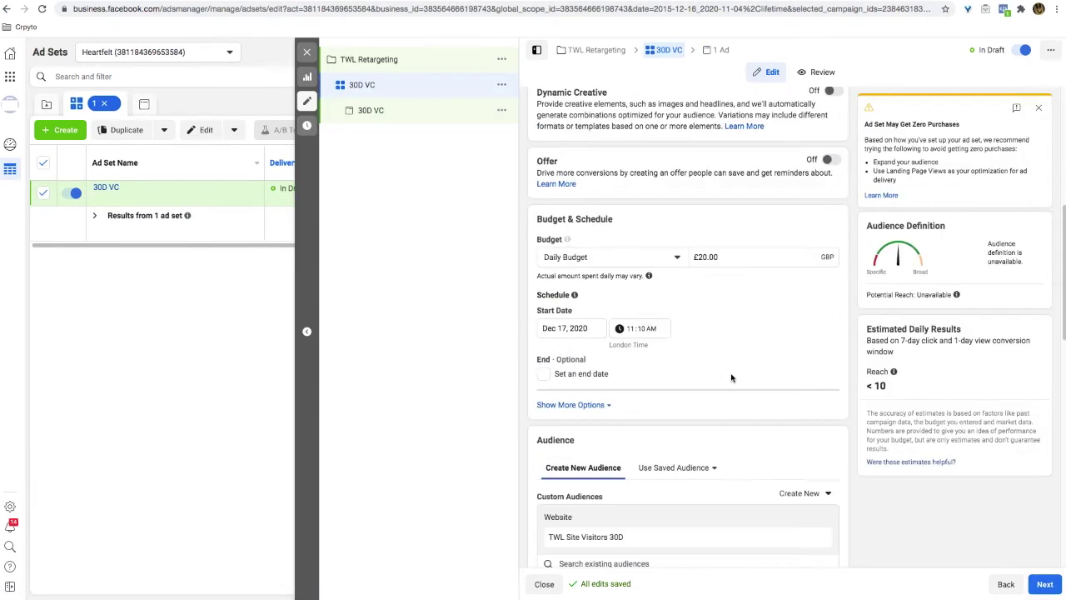
pyautogui.scroll(2, 731, 376)
pyautogui.scroll(3, 706, 366)
pyautogui.scroll(-5, 700, 368)
pyautogui.scroll(-4, 698, 367)
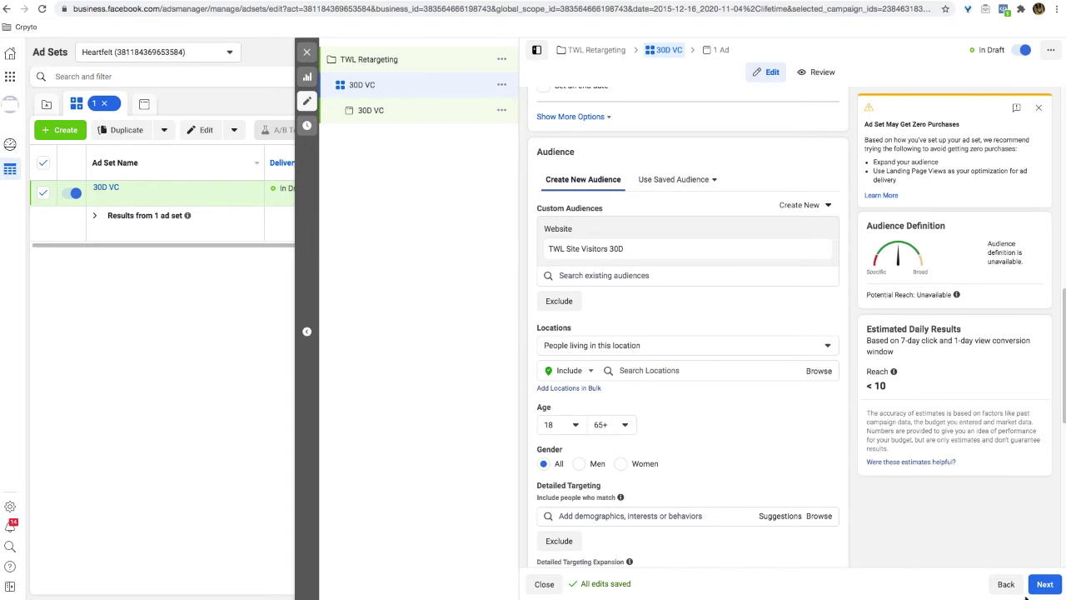
# - Close the campaign editor and switch to the ShineOn product page for the Those We Love necklace
pyautogui.click(308, 54)
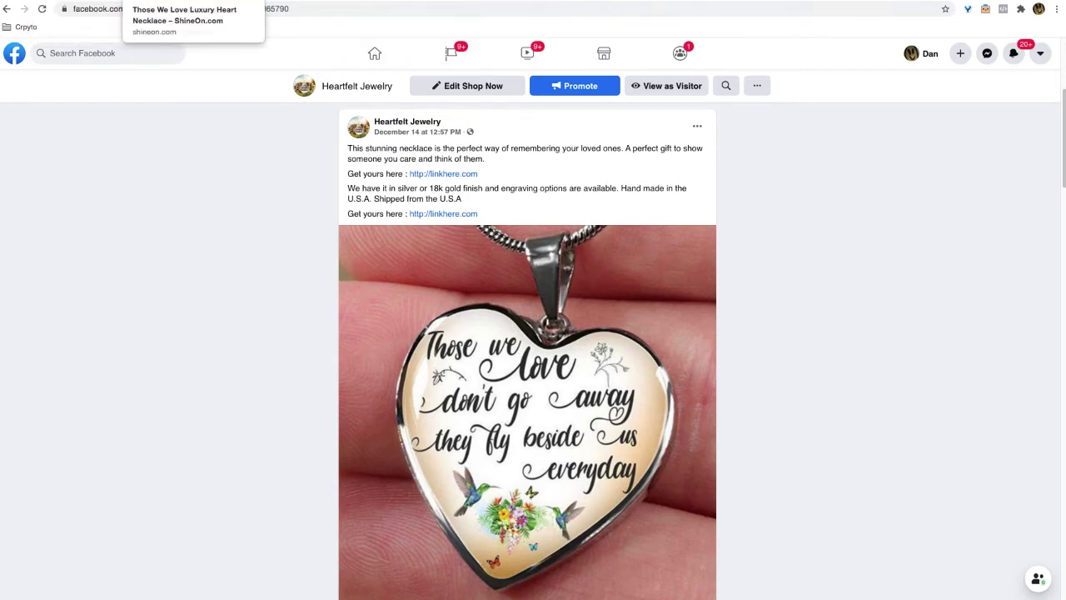
pyautogui.click(192, 1)
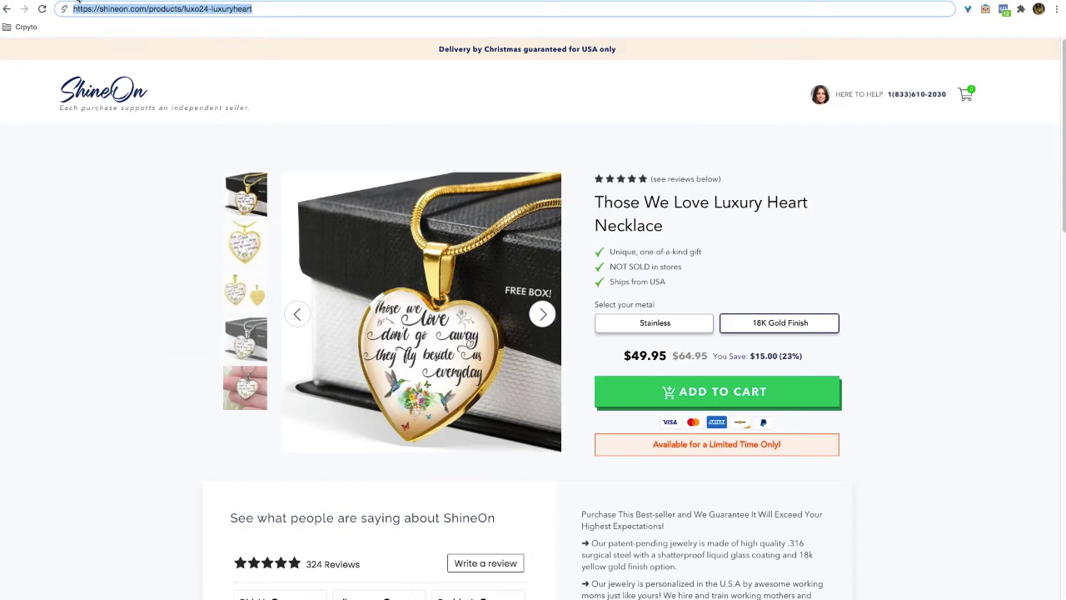
# - Switch to the Audiences list and examine the TWL Site Visitors 60D and TWL Site Visitors 30D audiences
pyautogui.click(77, 2)
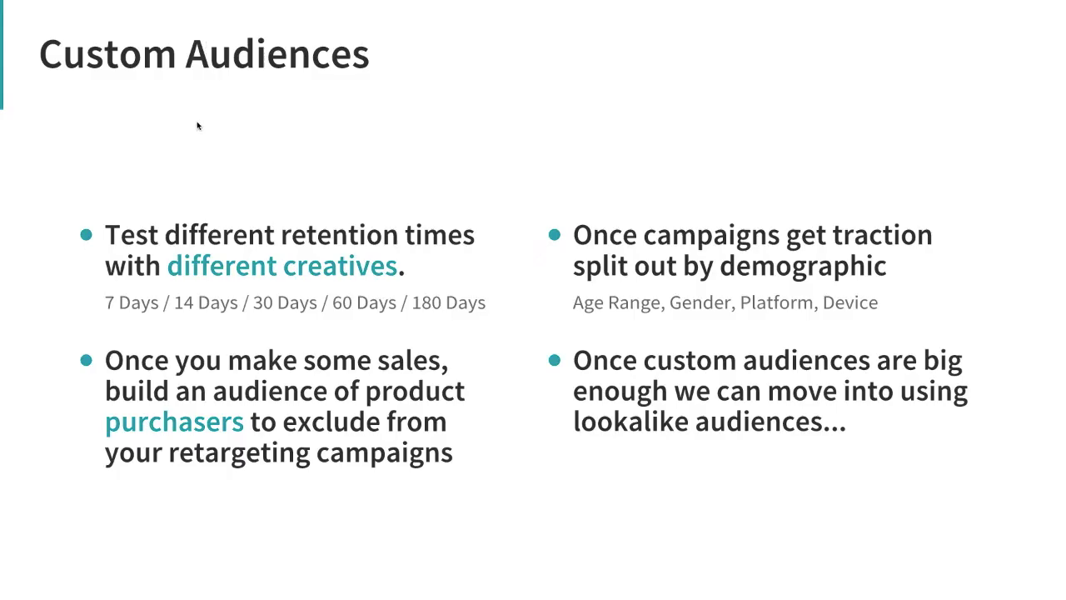
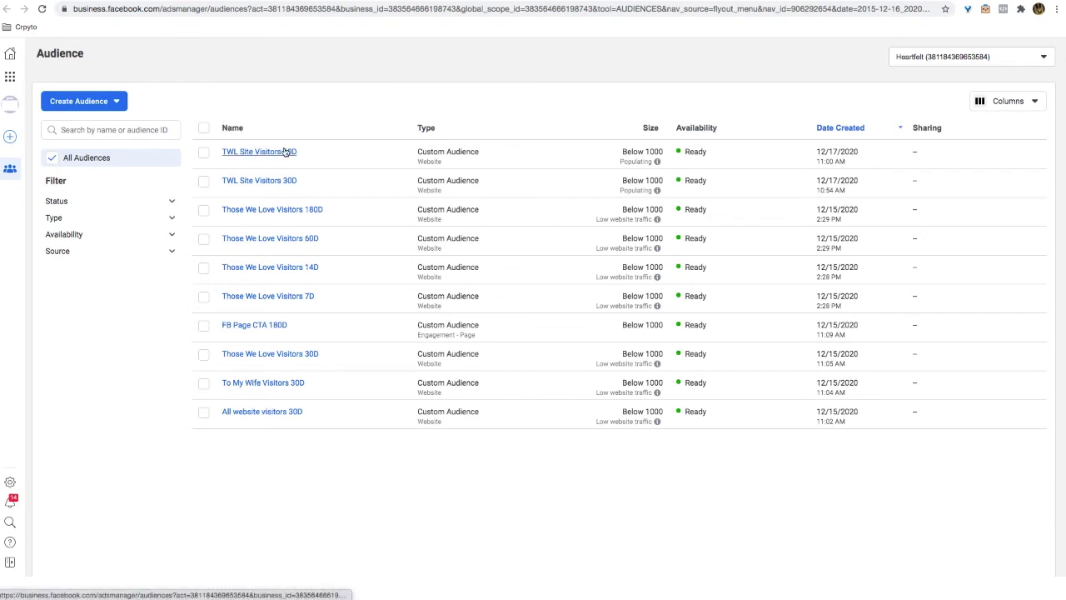
pyautogui.moveTo(251, 155)
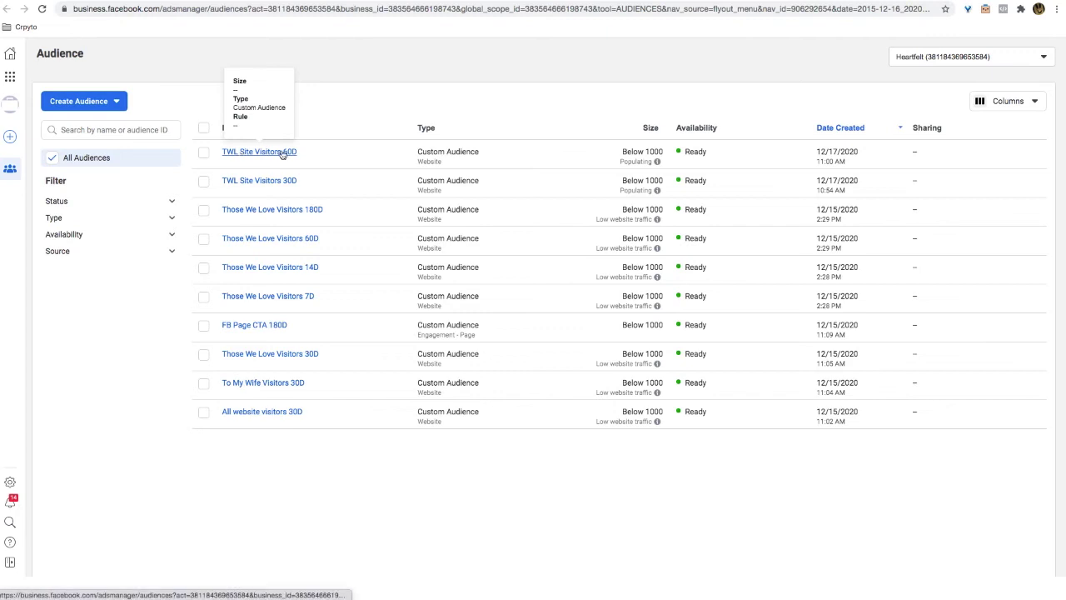
pyautogui.moveTo(268, 182)
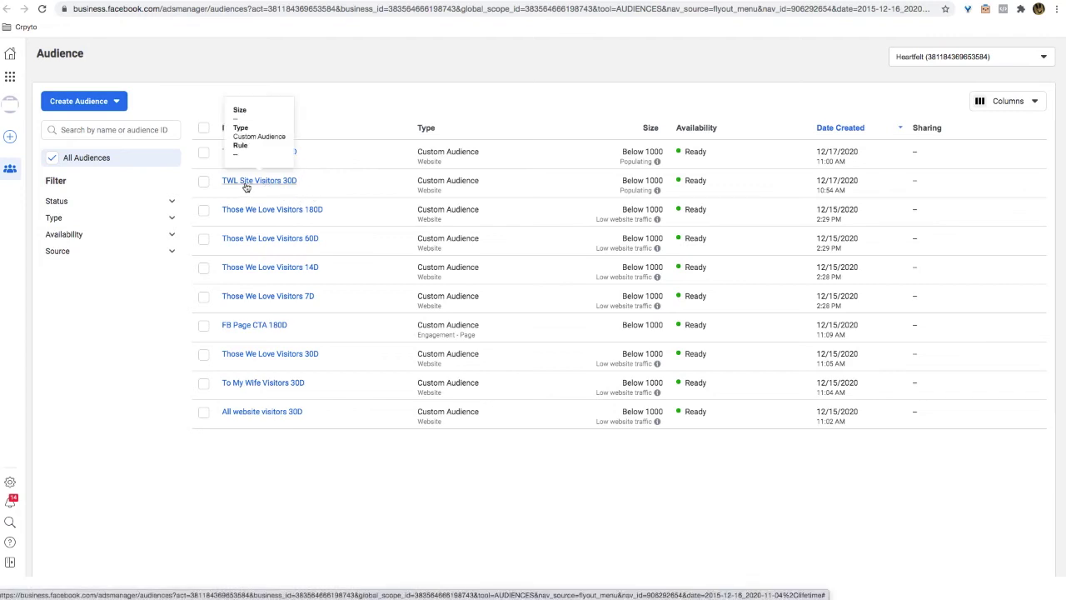
pyautogui.moveTo(289, 154)
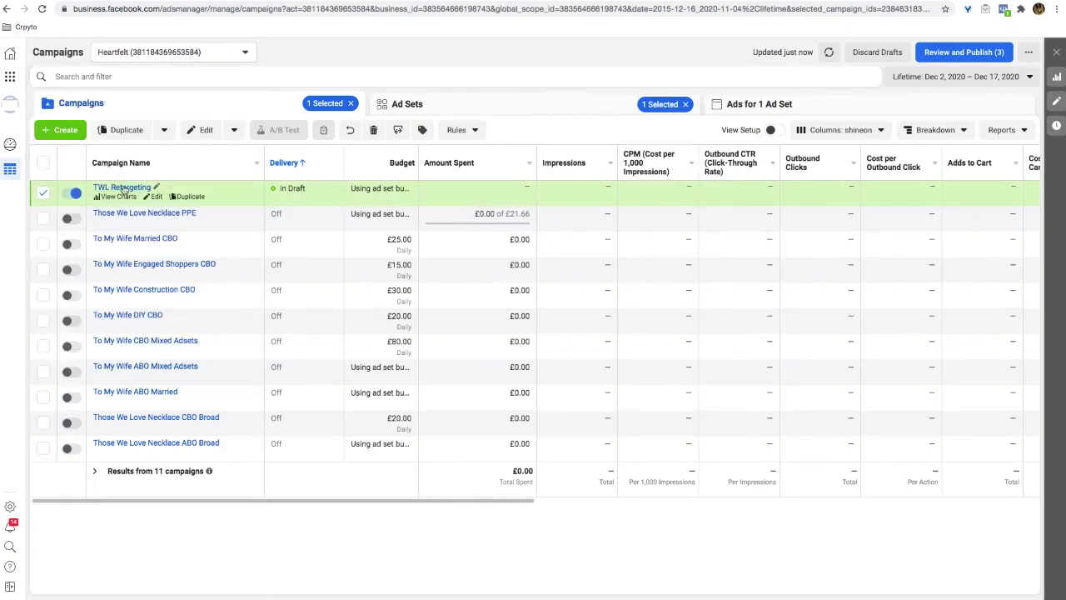
# - Open the TWL Retargeting campaign's ad sets and duplicate the 30D VC ad set once within the original campaign
pyautogui.click(123, 188)
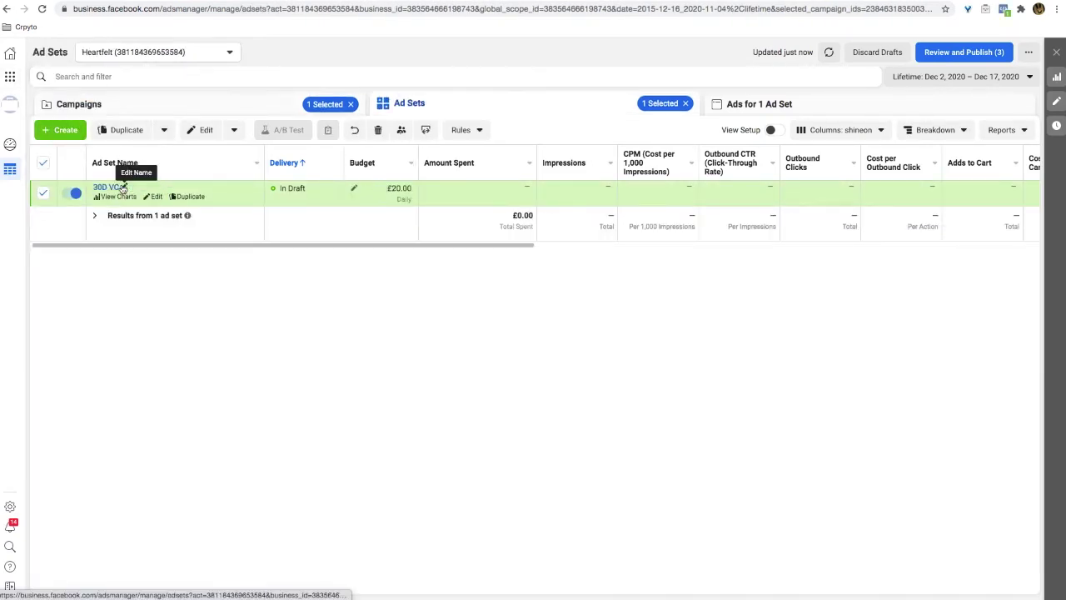
pyautogui.doubleClick(105, 188)
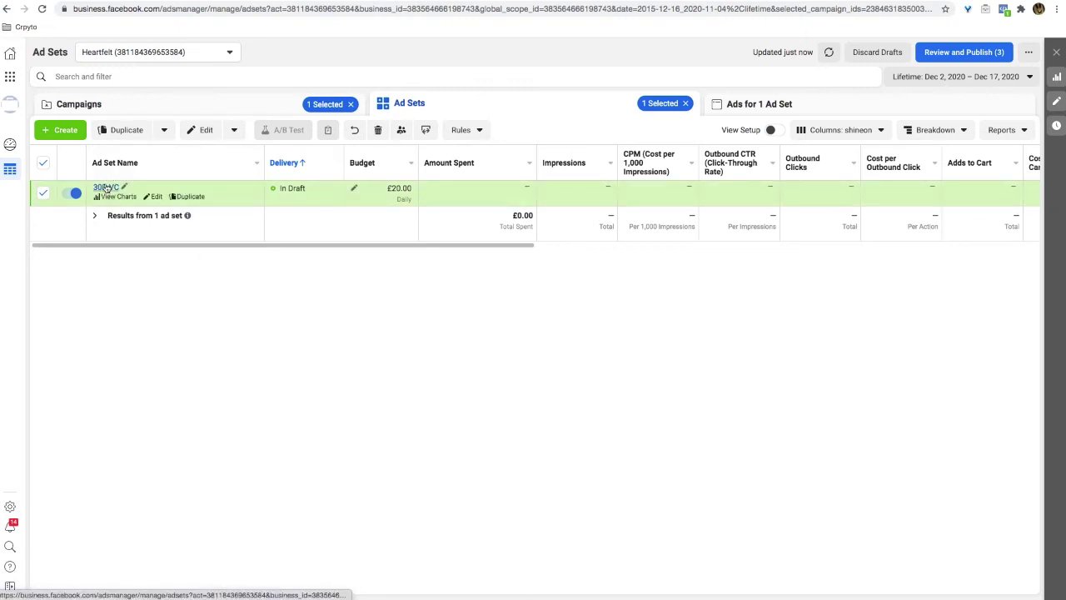
pyautogui.click(117, 134)
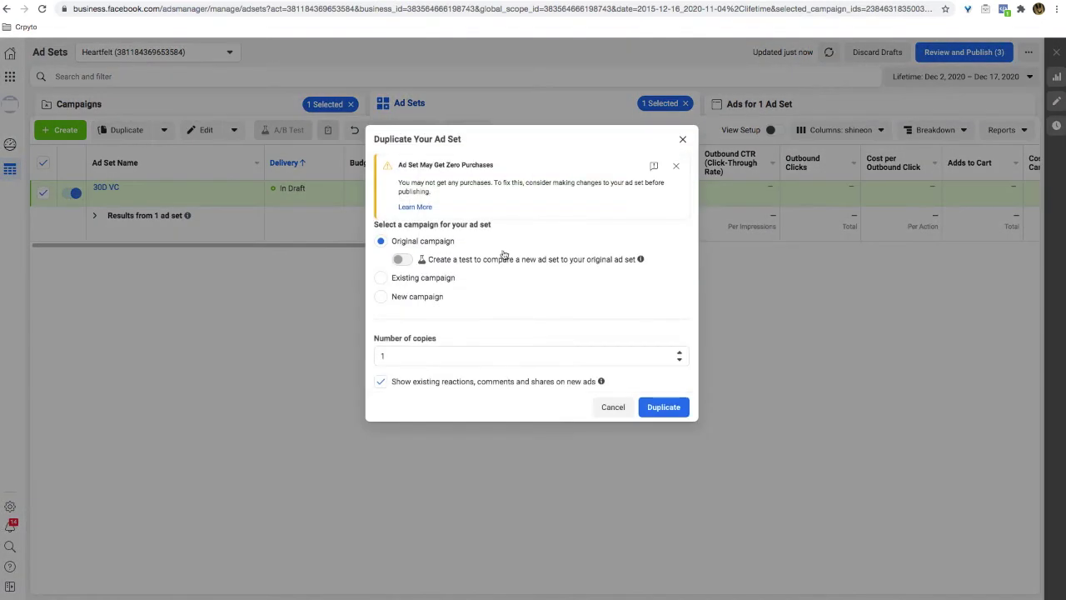
pyautogui.click(664, 406)
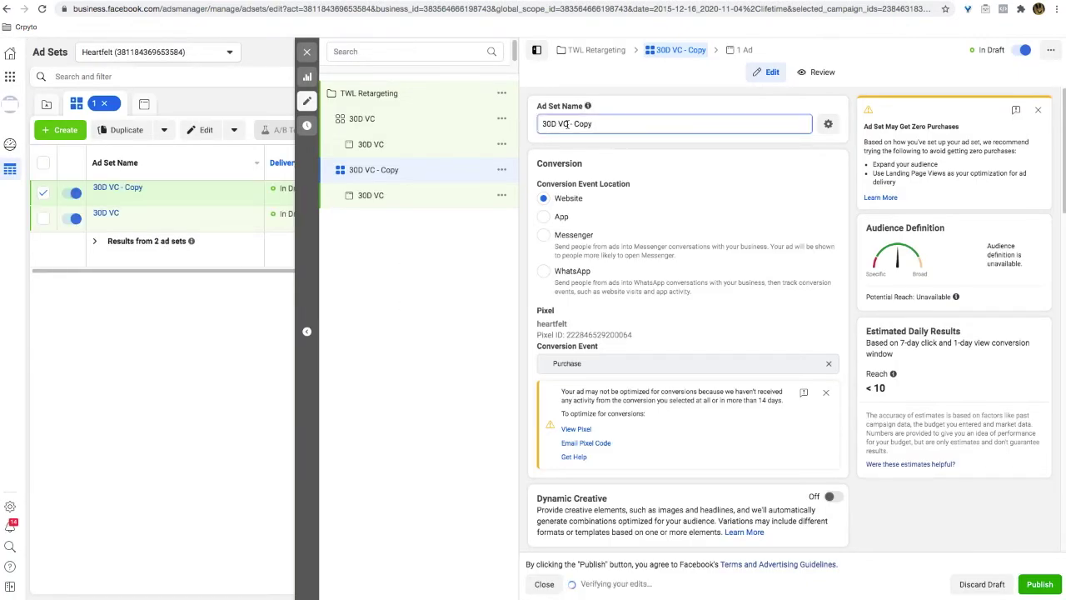
# - Rename the duplicated ad set as 60D VC
pyautogui.press('BackSpace')
pyautogui.write('6')
pyautogui.hotkey('shift', 'End')
pyautogui.press('BackSpace')
pyautogui.click(821, 170)
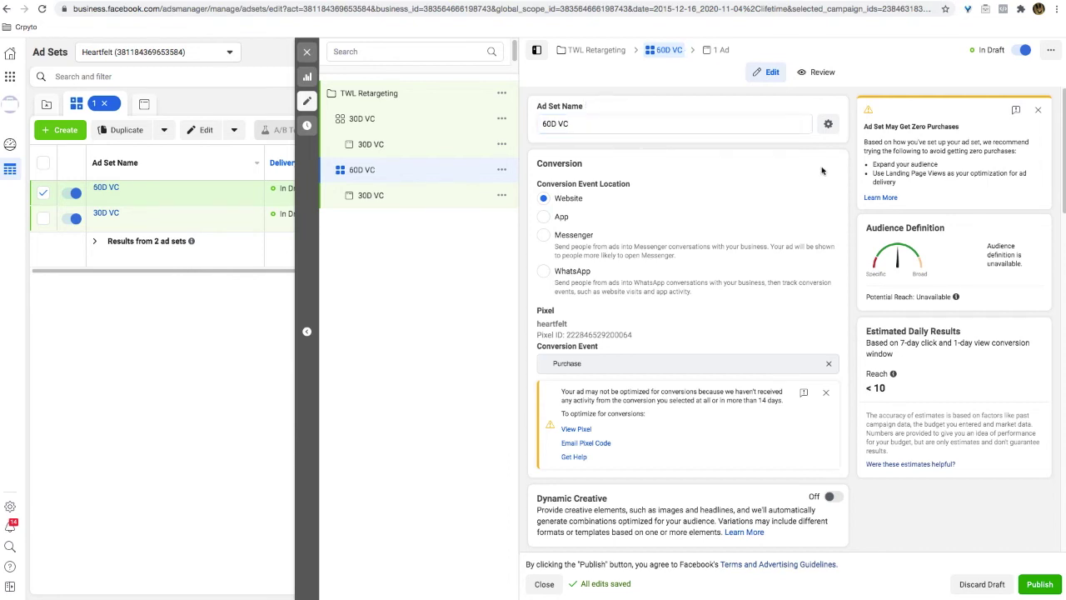
# - Replace the TWL Site Visitors 30D custom audience in the 60D VC ad set with TWL Site Visitors 60D
pyautogui.scroll(-10, 791, 213)
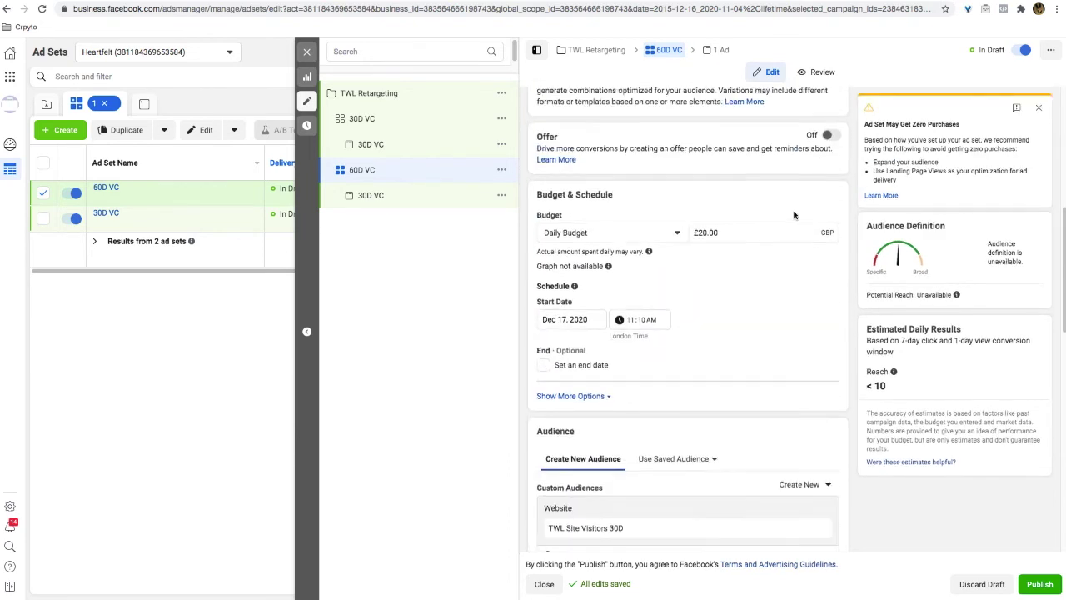
pyautogui.scroll(-2, 793, 214)
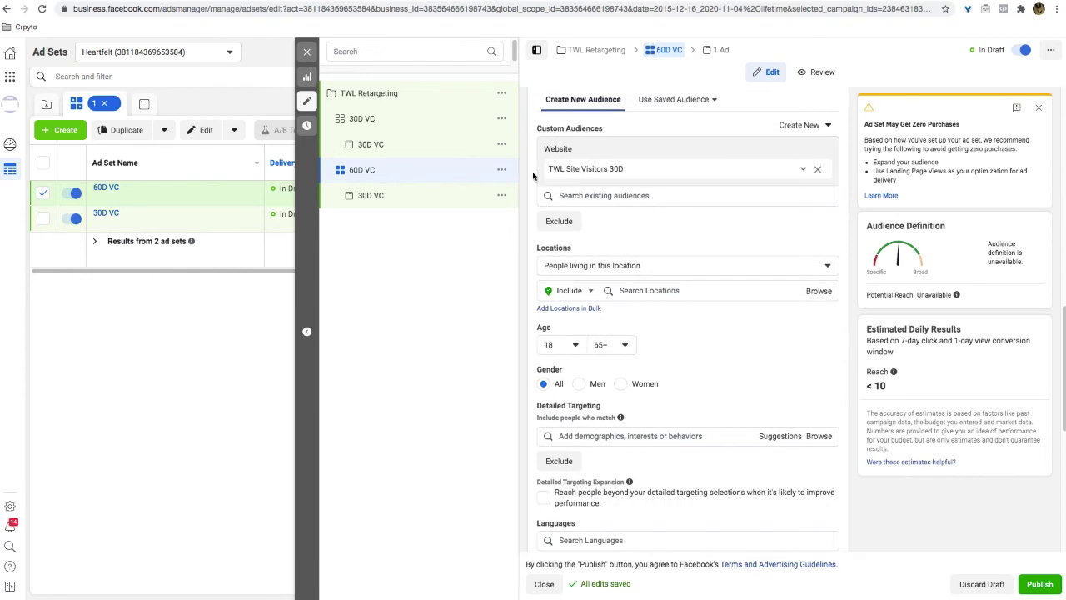
pyautogui.click(817, 170)
pyautogui.click(603, 146)
pyautogui.write('Twl')
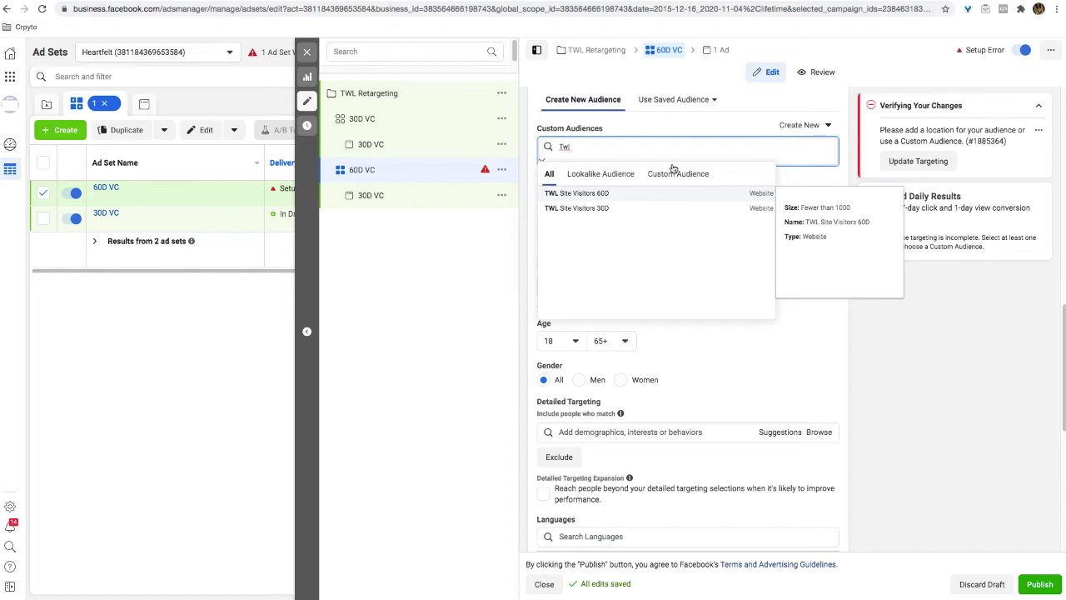
pyautogui.click(604, 194)
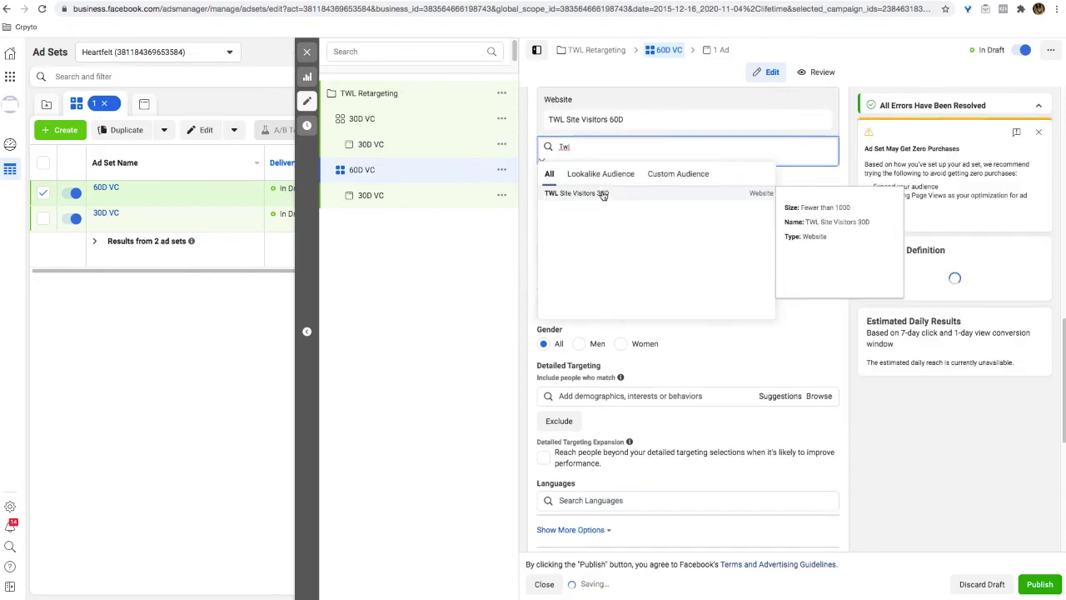
pyautogui.click(849, 81)
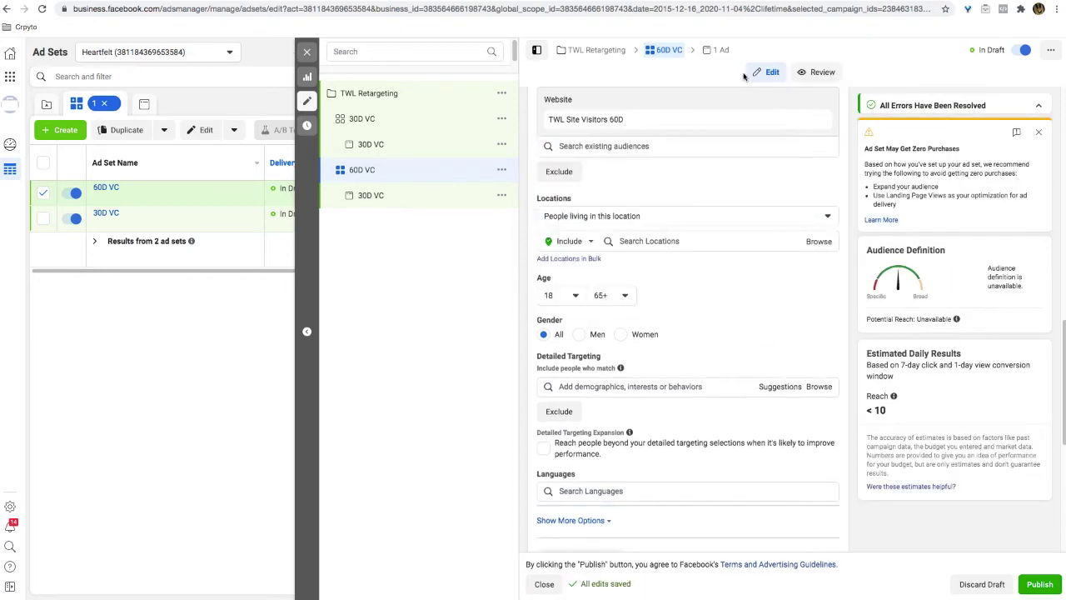
# - Exclude the TWL Site Visitors 30D audience from the 60D VC ad set and check its budget and audience settings
pyautogui.scroll(1, 549, 174)
pyautogui.click(593, 200)
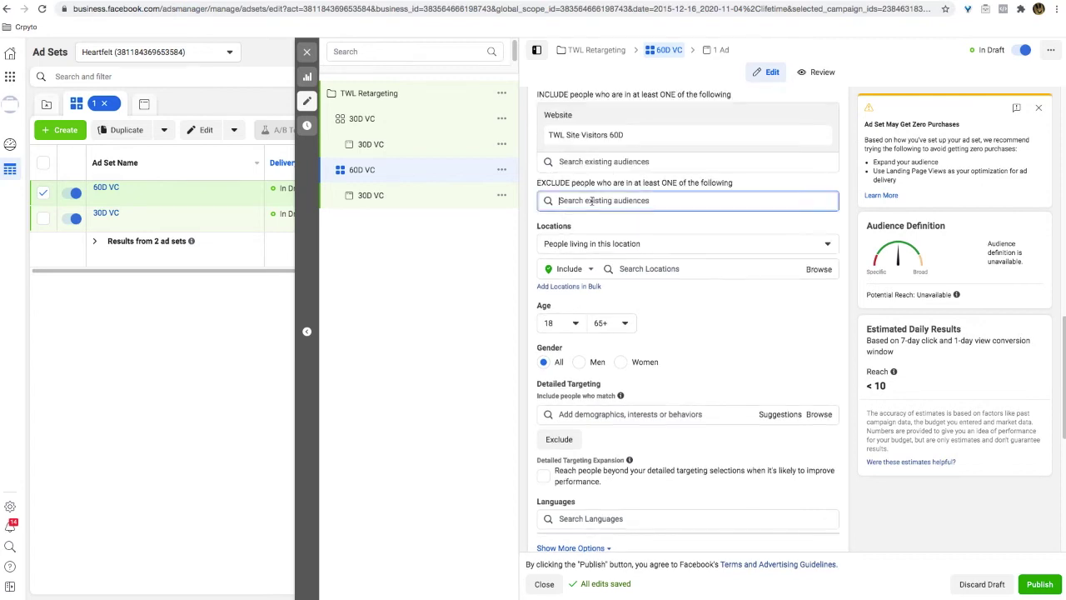
pyautogui.write('TWL')
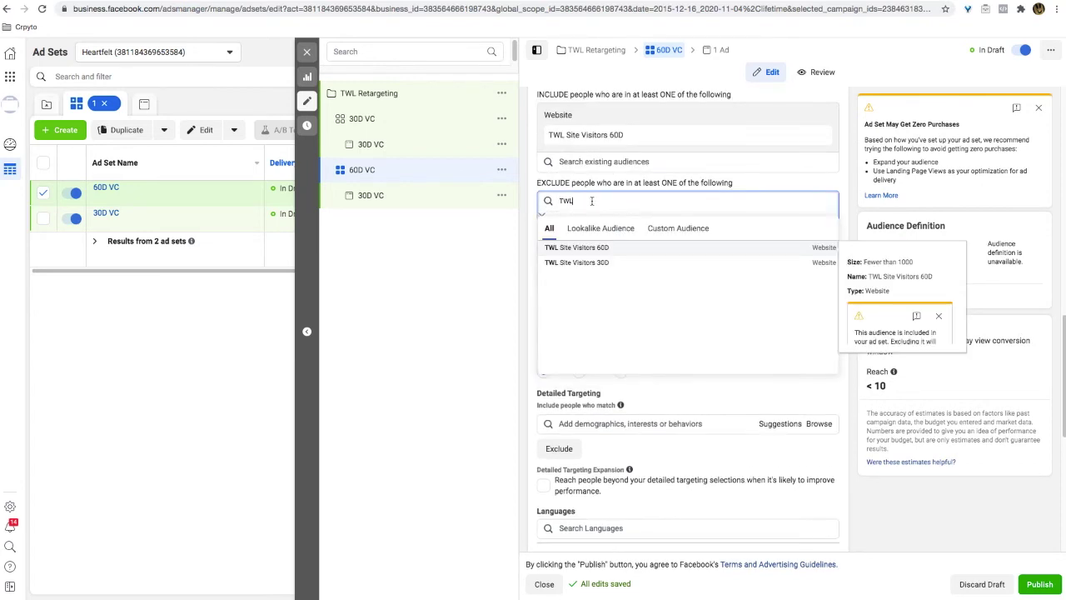
pyautogui.click(703, 262)
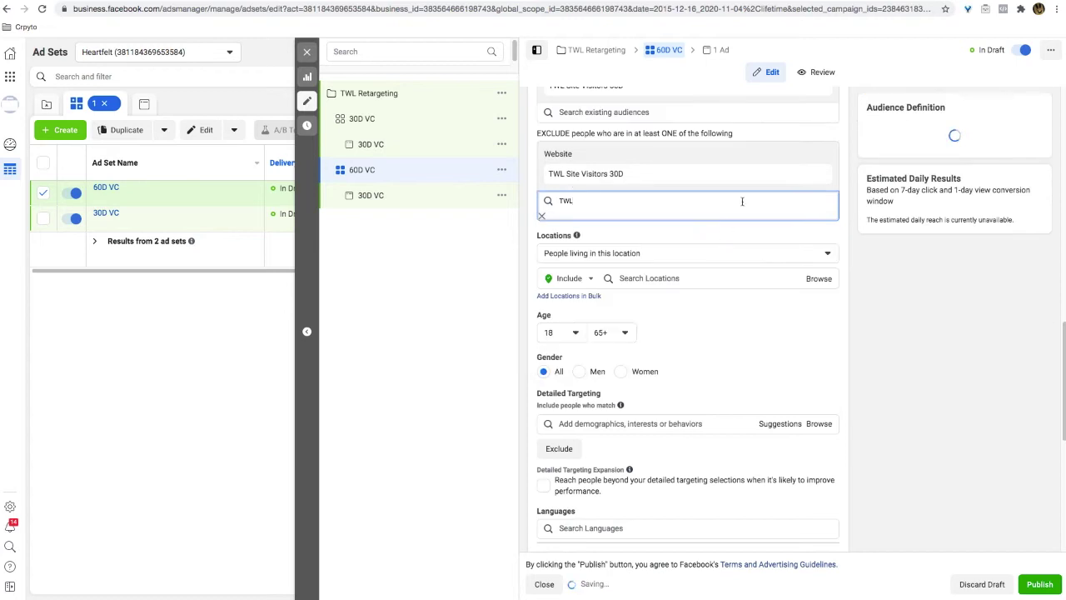
pyautogui.click(833, 350)
pyautogui.scroll(4, 778, 356)
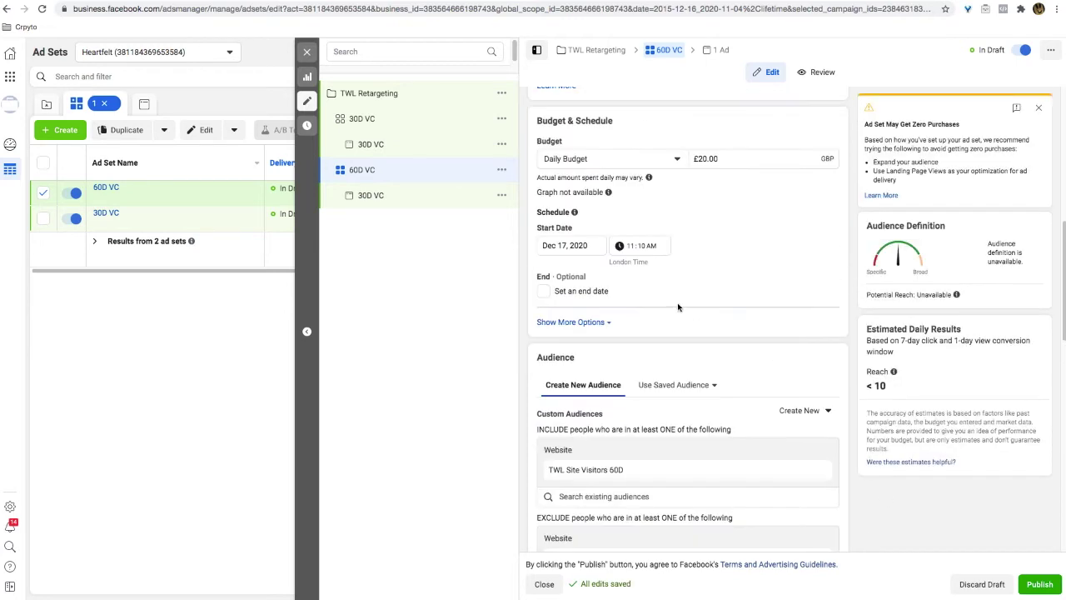
pyautogui.scroll(-3, 699, 285)
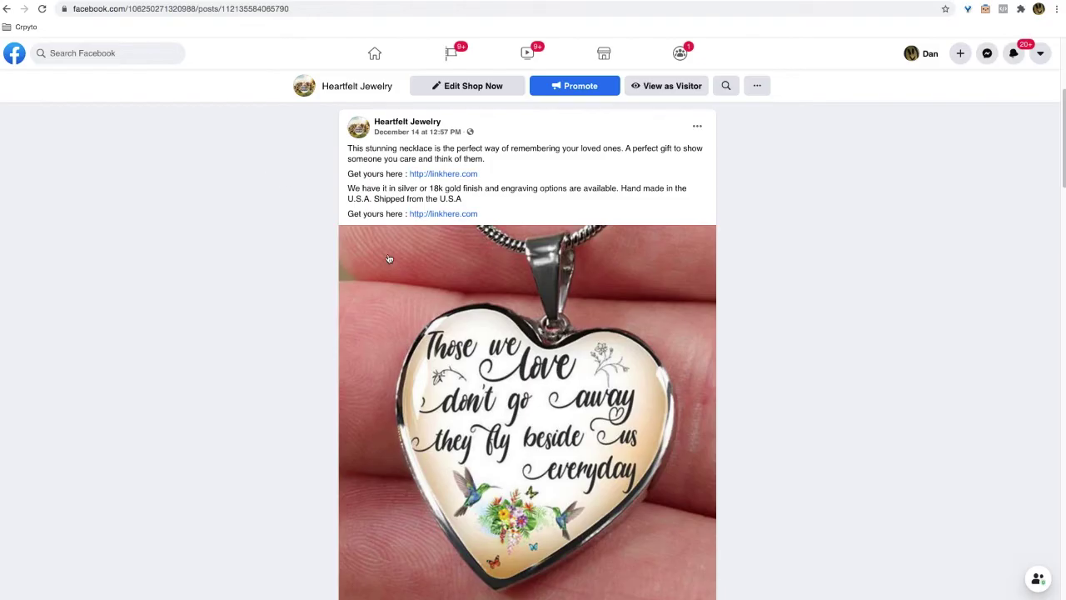
# - Review the Heartfelt Jewelry necklace post, then return to Ads Manager and examine the 30D VC ad set's ad preview
pyautogui.scroll(-1, 388, 259)
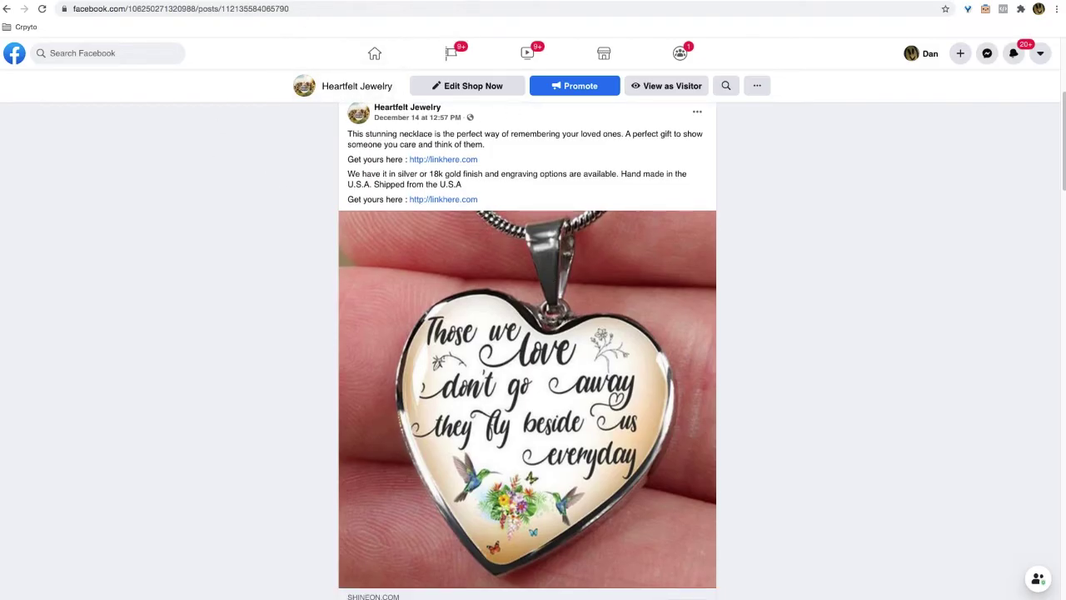
pyautogui.click(166, 1)
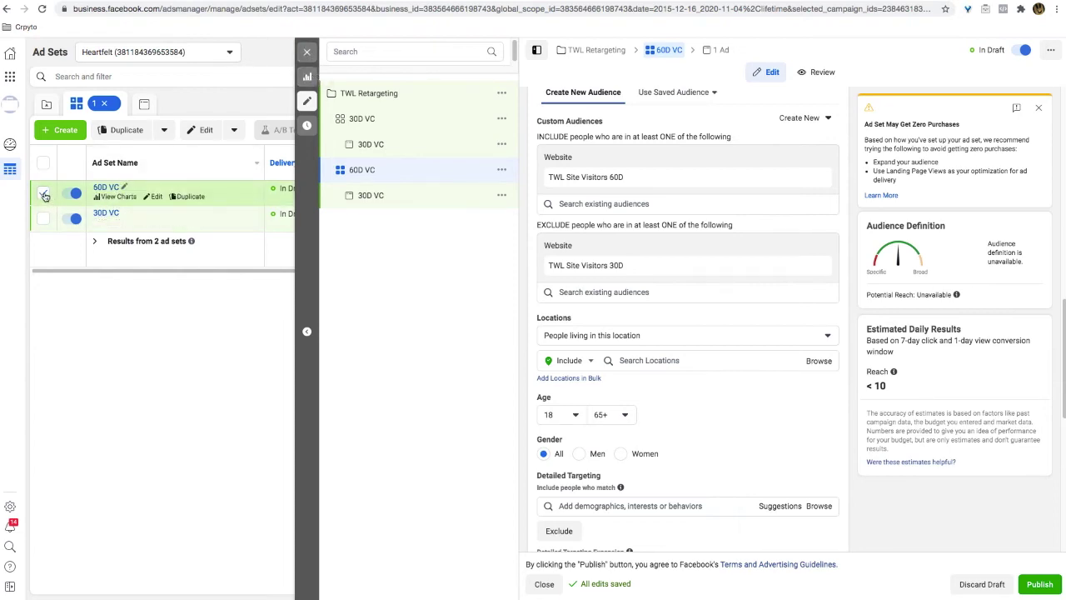
pyautogui.click(44, 218)
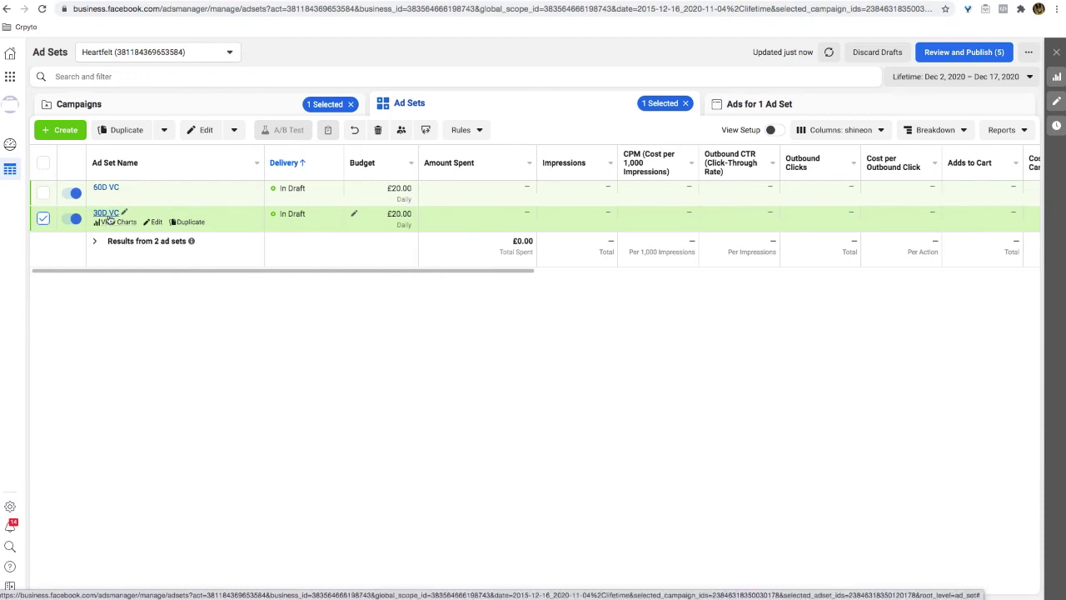
pyautogui.click(155, 221)
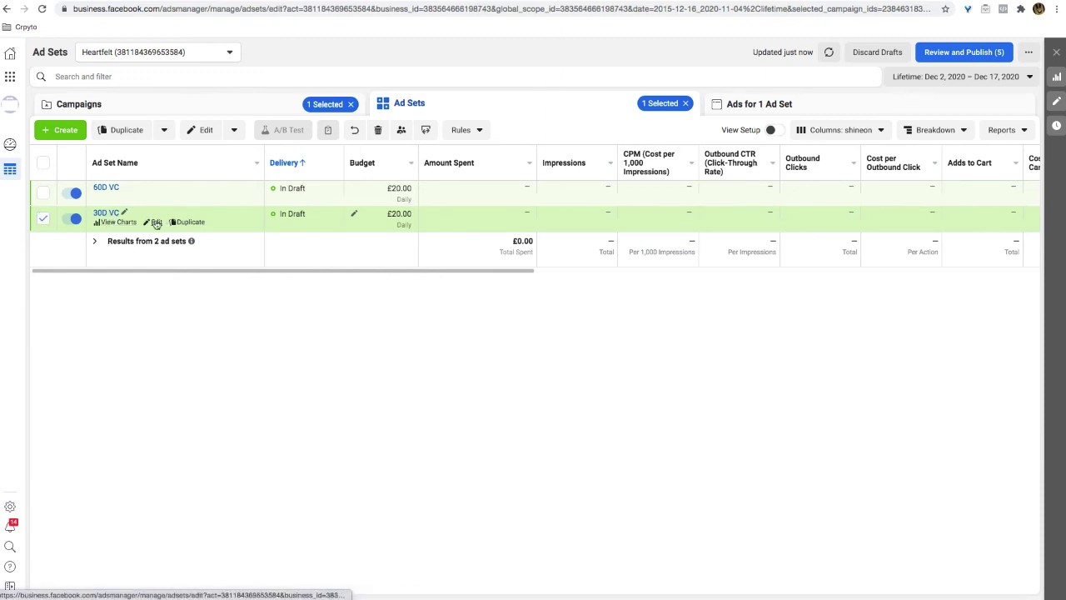
pyautogui.click(721, 52)
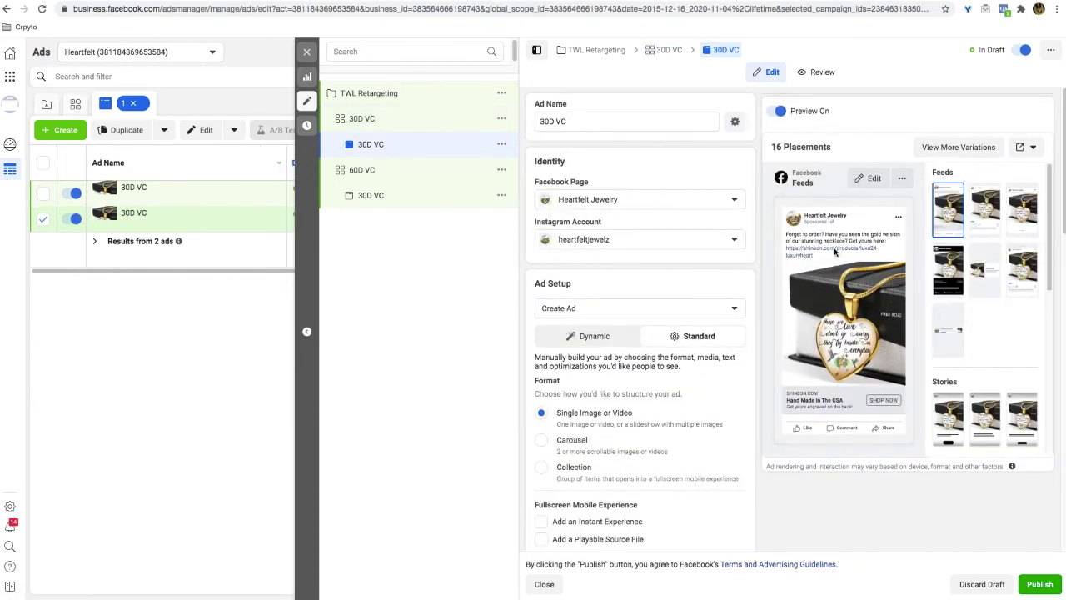
pyautogui.click(367, 119)
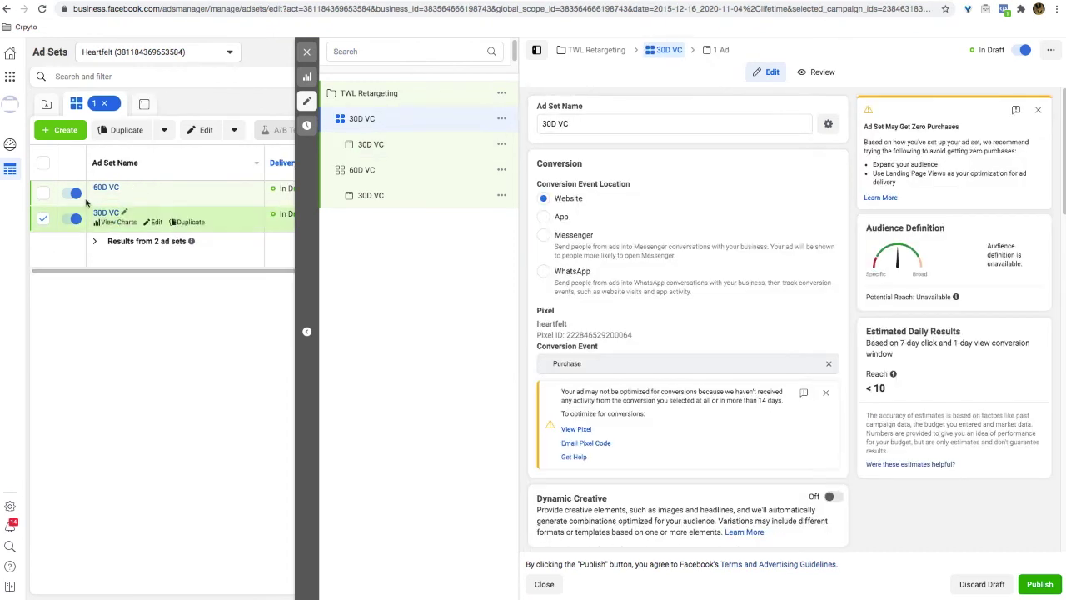
# - Open the ad inside the 60D VC ad set for editing and rename it as 60D VC
pyautogui.click(43, 222)
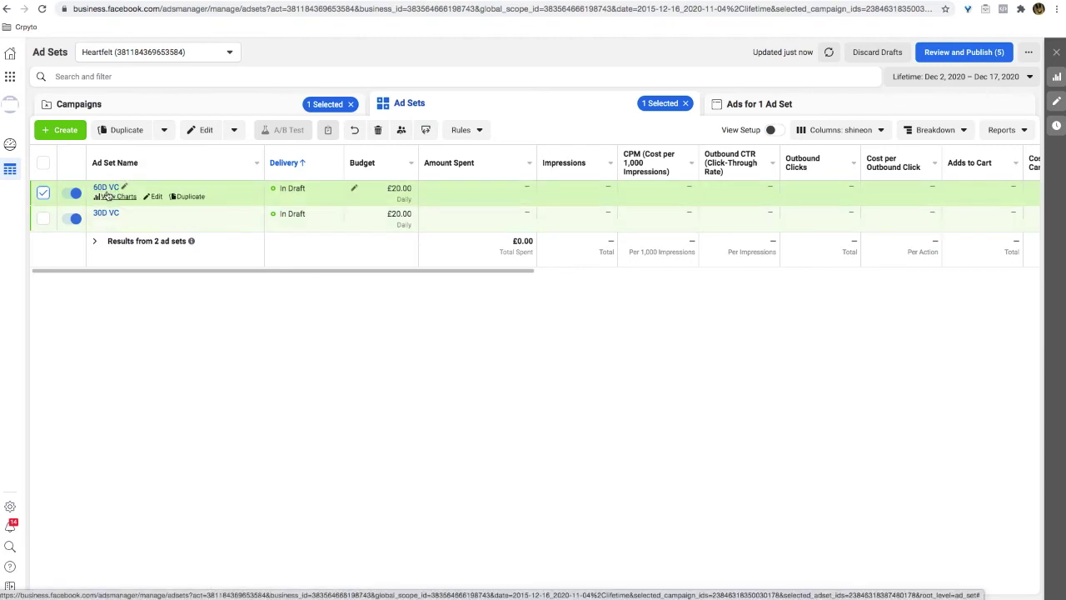
pyautogui.click(750, 105)
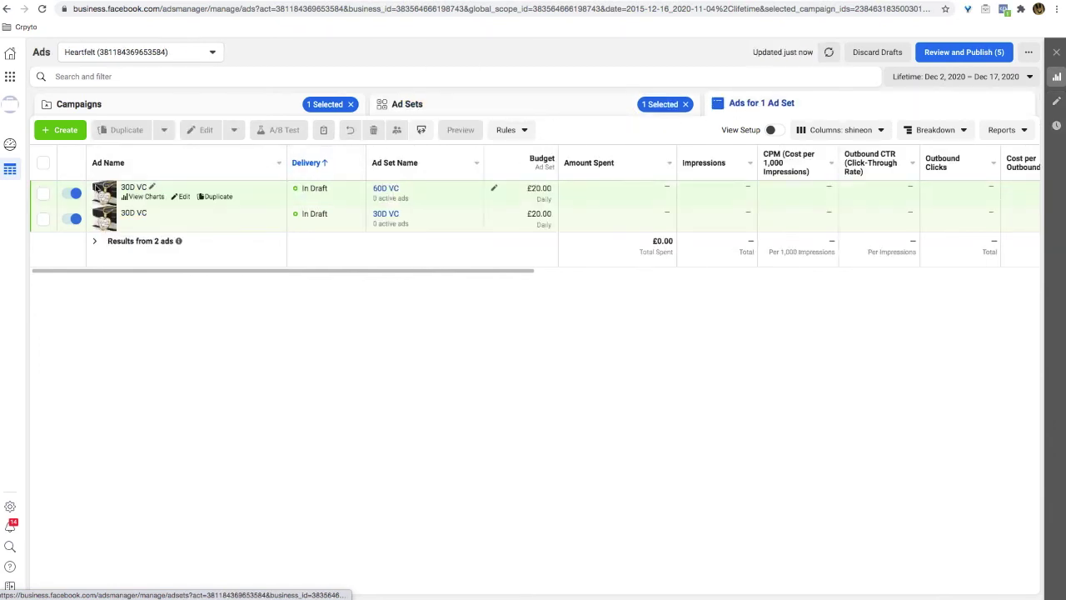
pyautogui.click(42, 194)
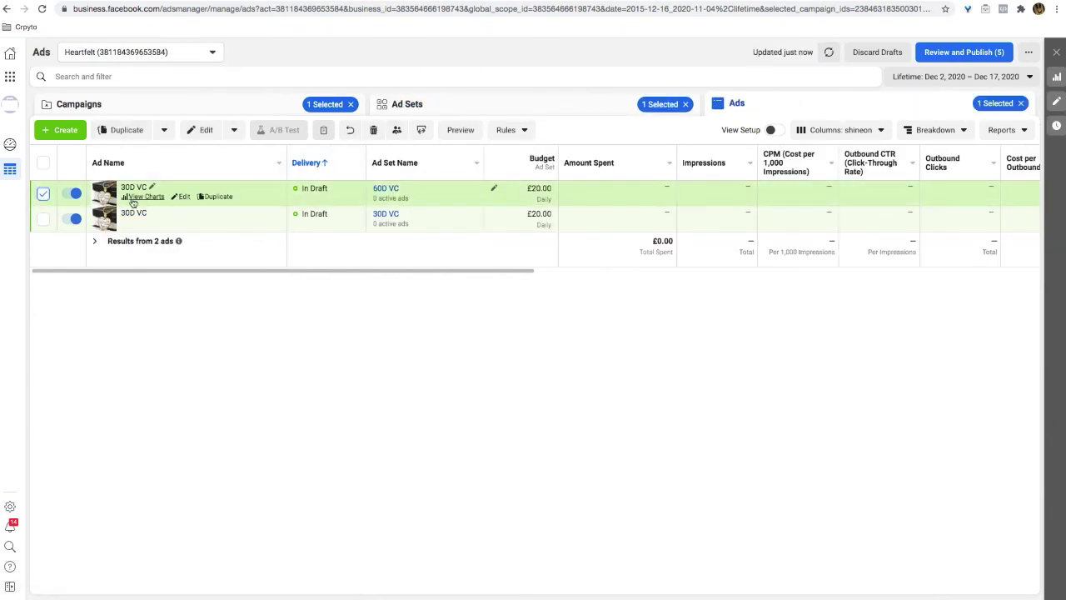
pyautogui.click(184, 197)
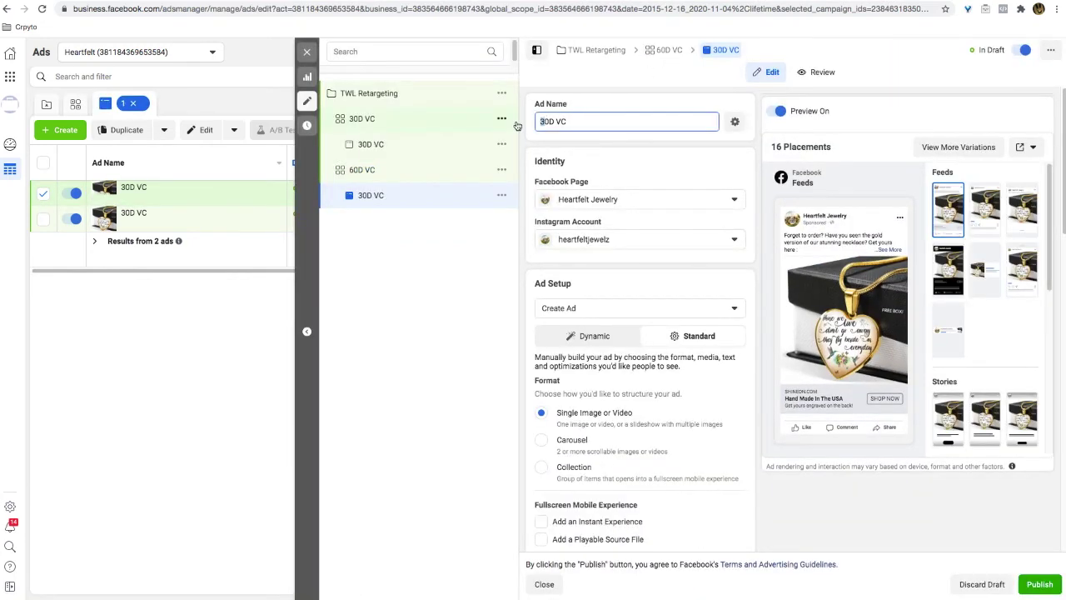
pyautogui.write('6')
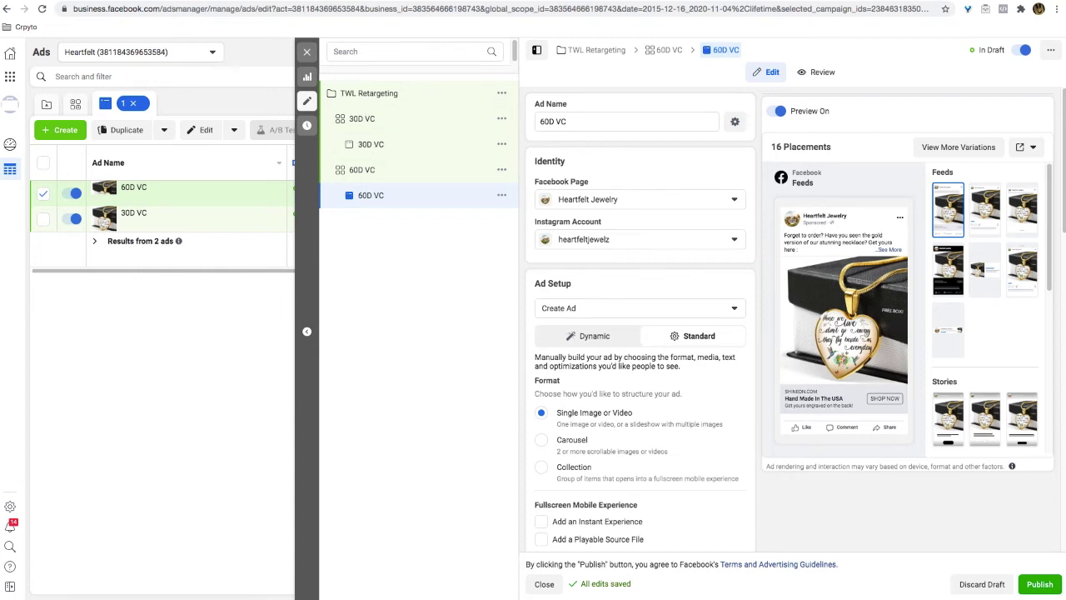
# - Switch to the ShineOn product page and product manager and examine the necklace's silver-version images
pyautogui.hotkey('ctrl', 'Tab')
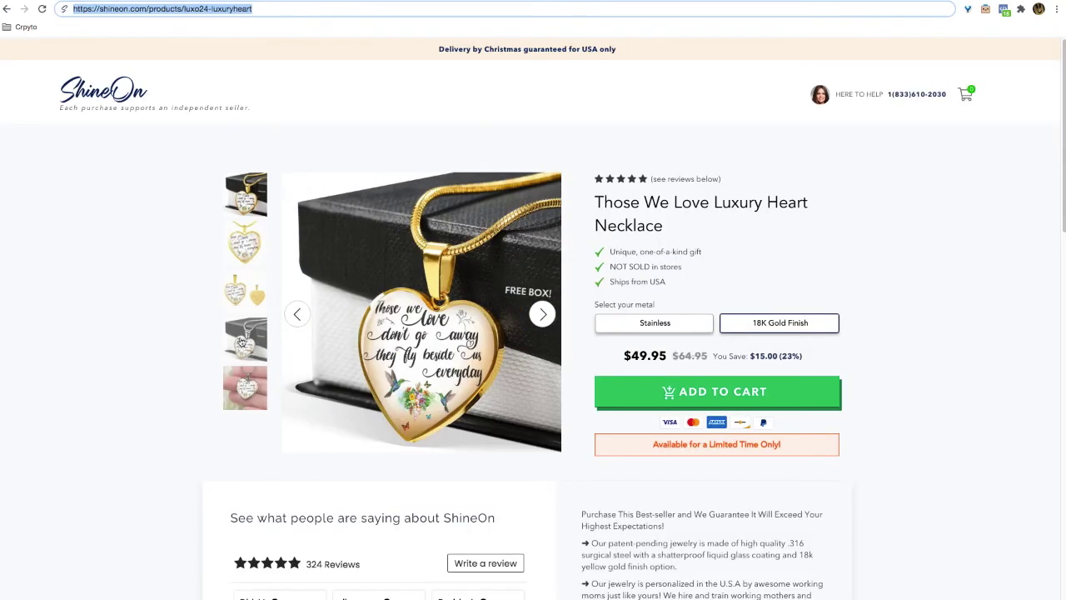
pyautogui.scroll(-1, 246, 247)
pyautogui.scroll(1, 245, 247)
pyautogui.click(243, 345)
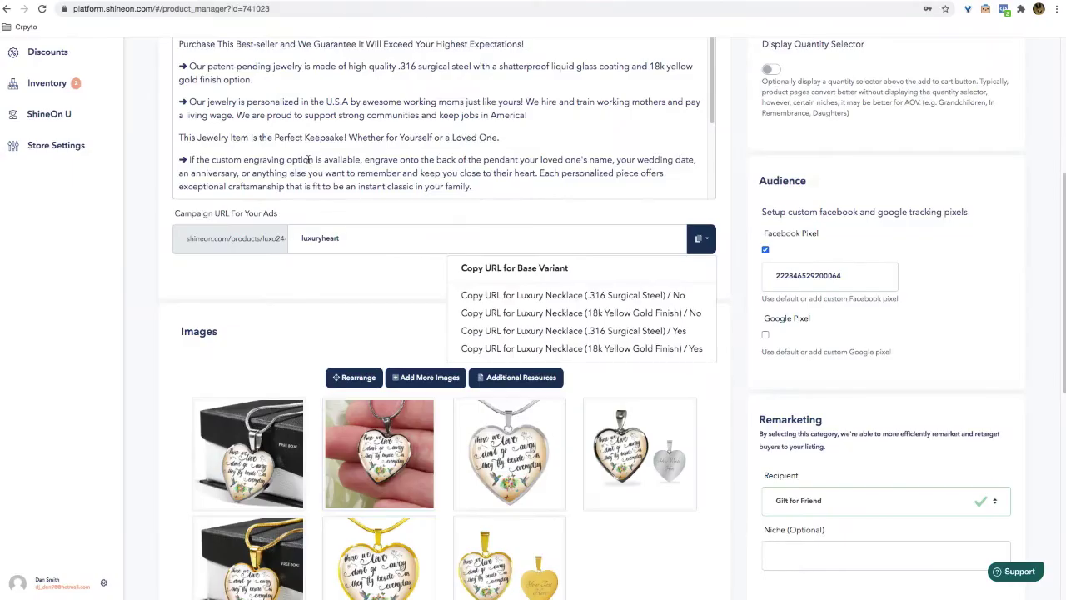
pyautogui.scroll(-3, 372, 226)
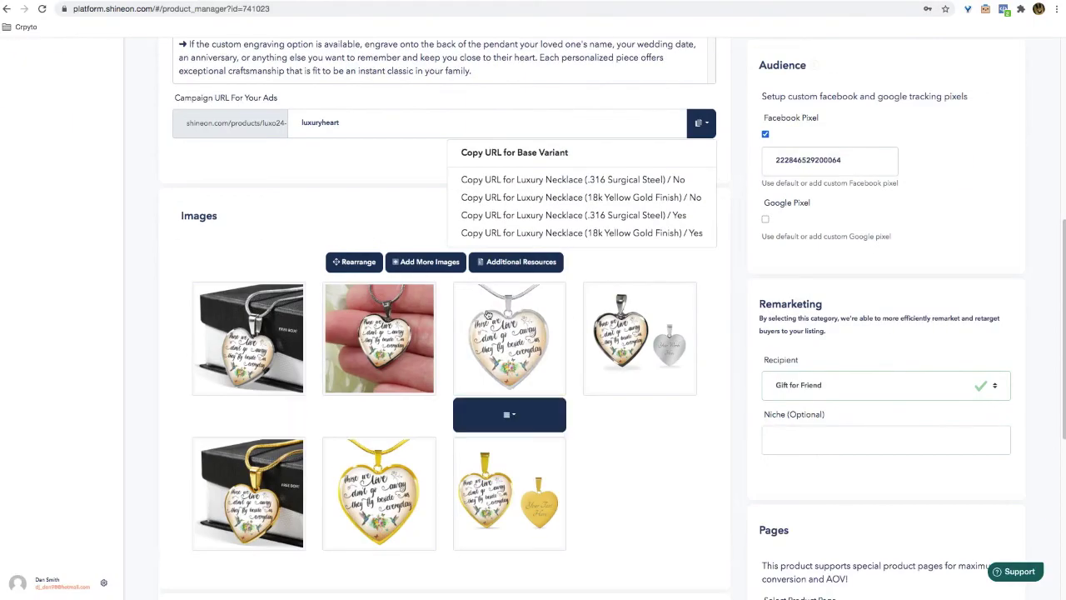
pyautogui.moveTo(648, 315)
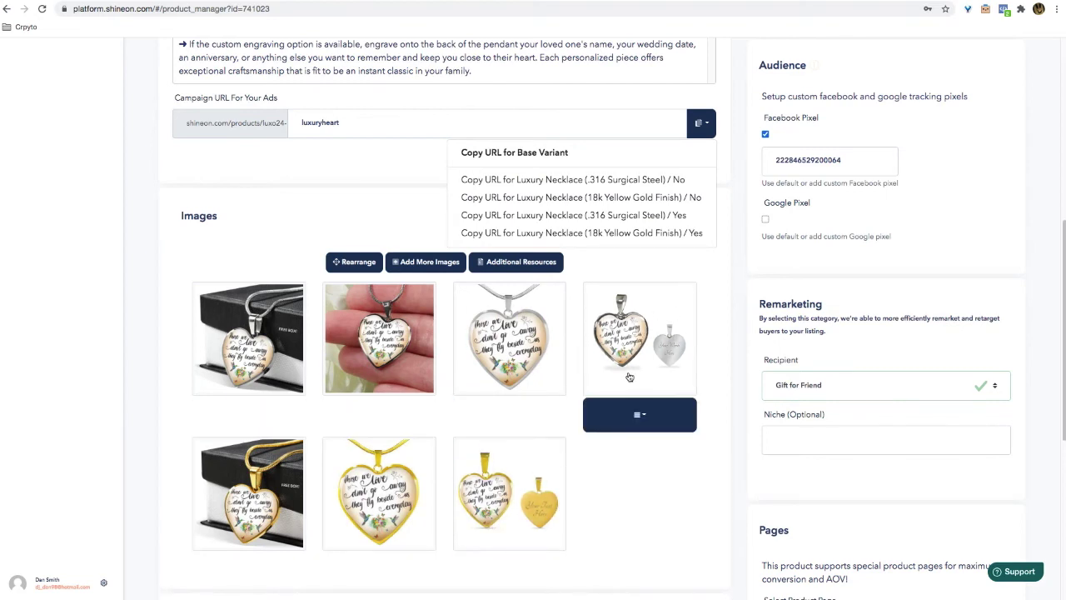
# - Download the product image of the silver necklace in front of the black gift box
pyautogui.moveTo(266, 435)
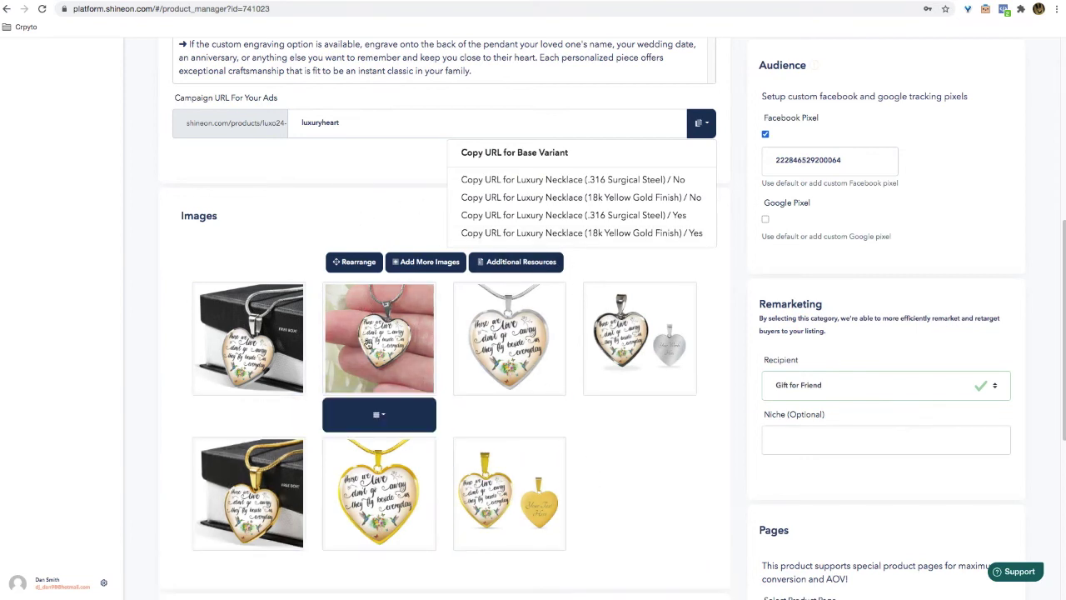
pyautogui.moveTo(272, 469)
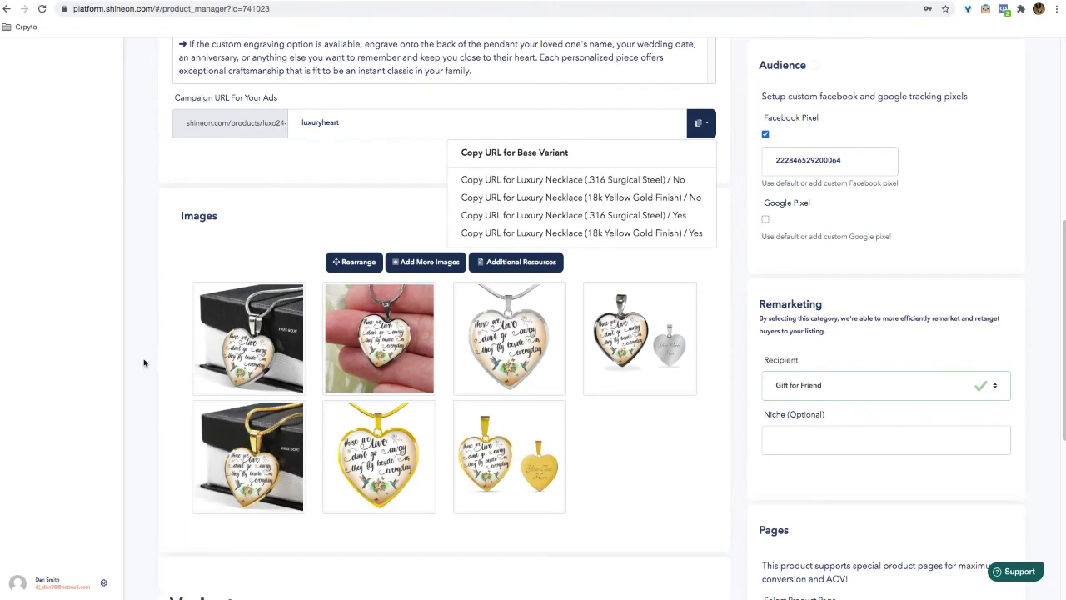
pyautogui.moveTo(250, 341)
pyautogui.click(253, 416)
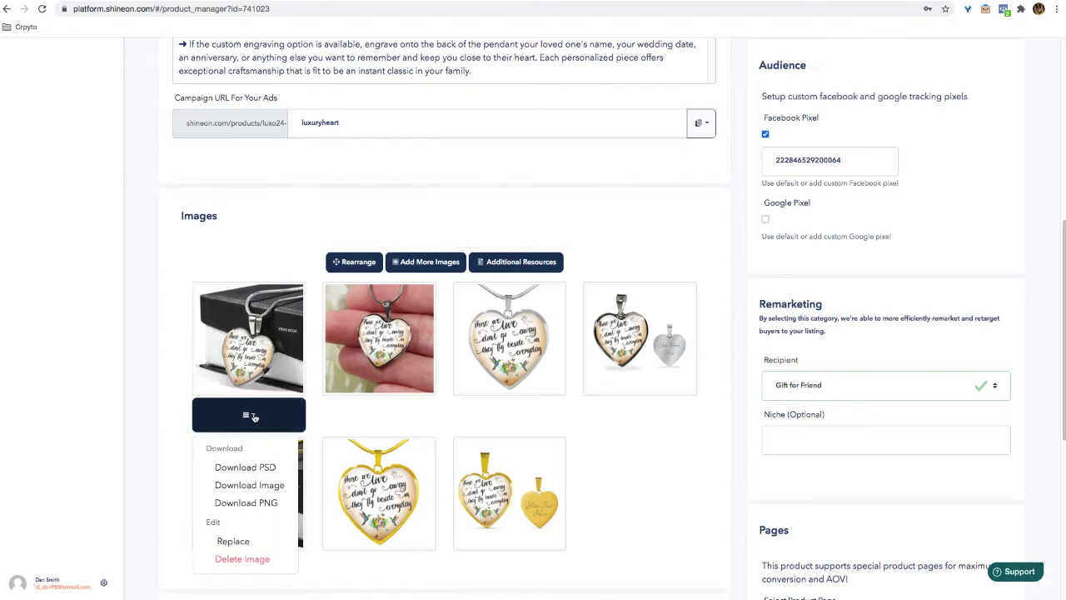
pyautogui.click(243, 486)
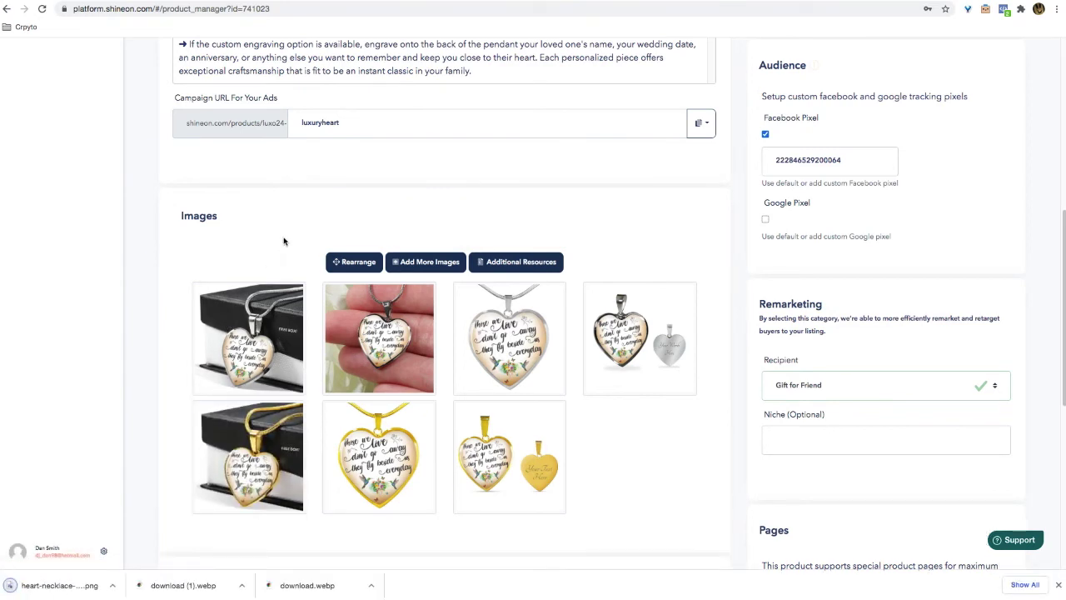
# - Switch to Ads Manager and replace the 60D VC ad's media with the uploaded heart-necklace-box_download_png.png
pyautogui.hotkey('ctrl', 'Tab')
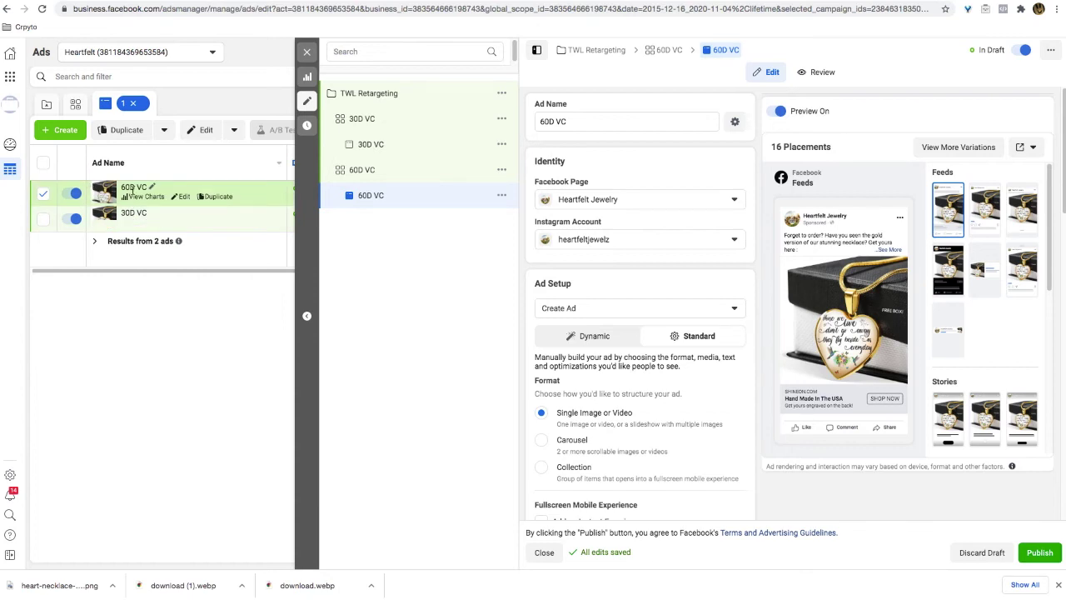
pyautogui.scroll(-4, 677, 279)
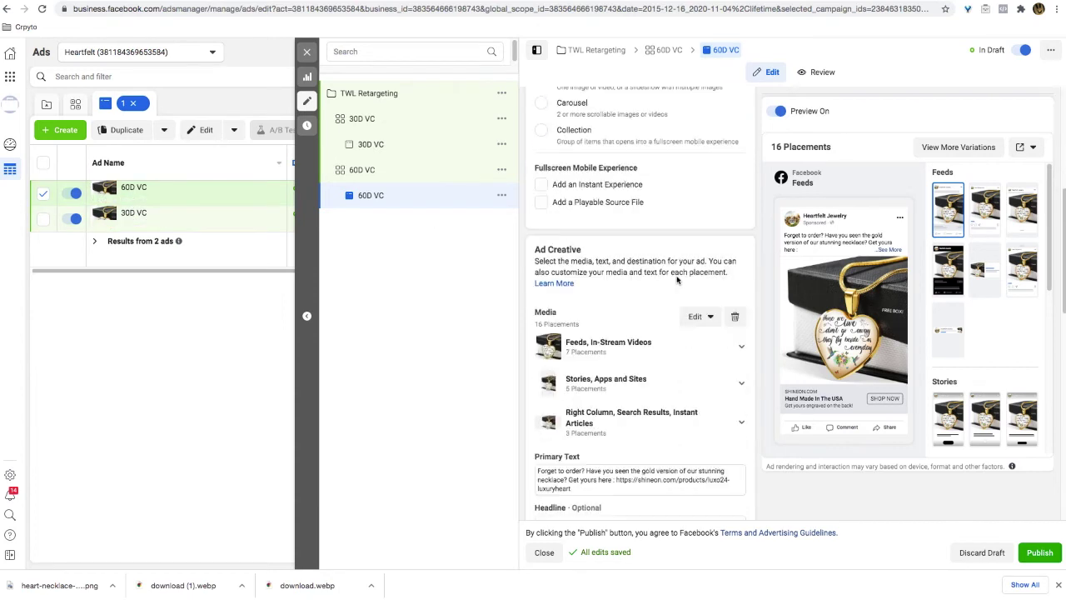
pyautogui.click(710, 317)
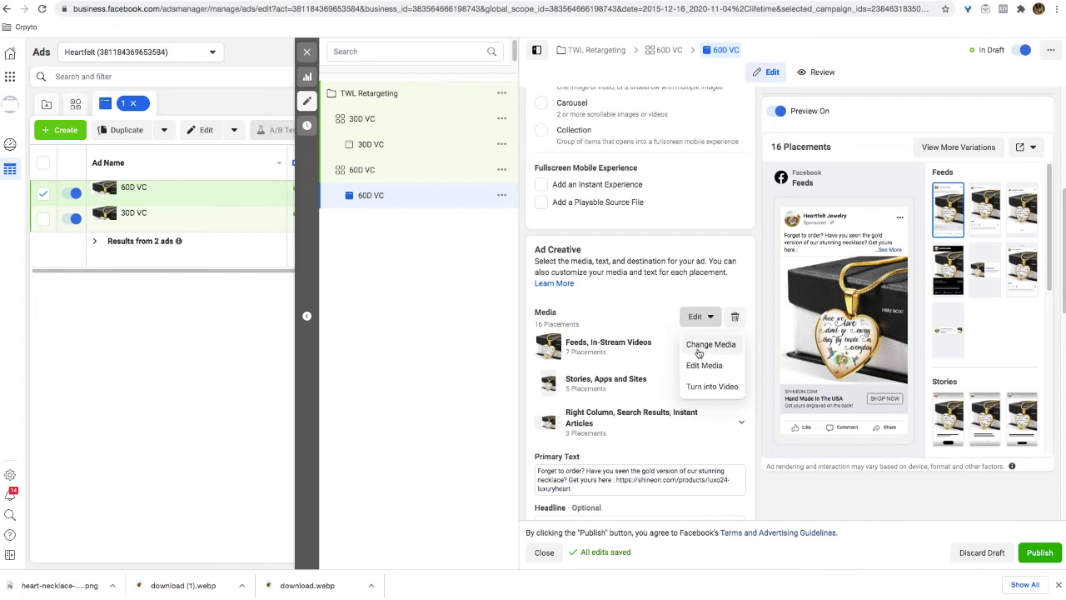
pyautogui.click(709, 347)
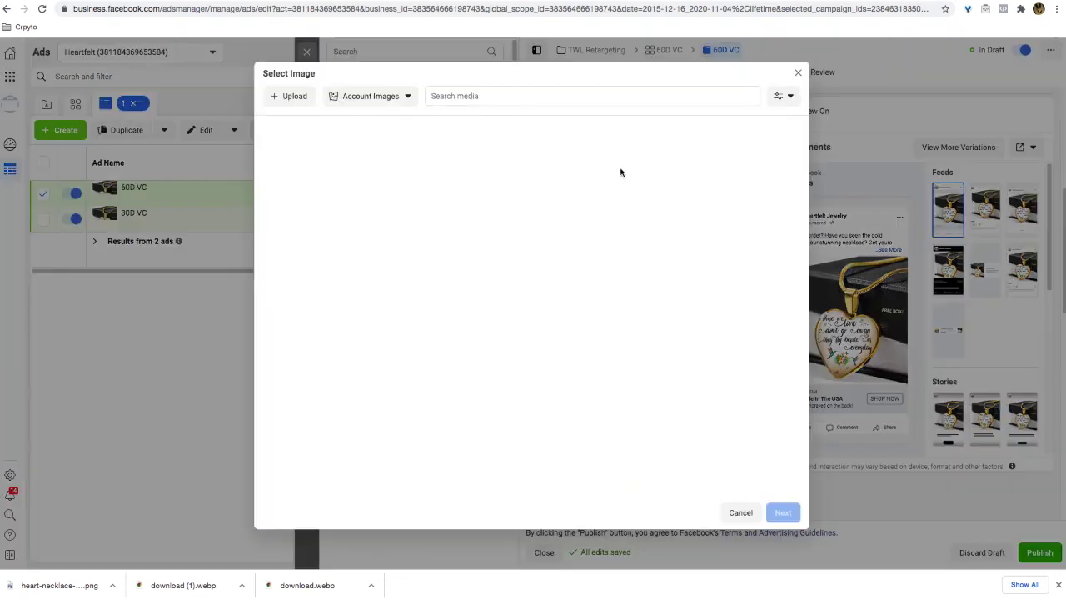
pyautogui.click(289, 97)
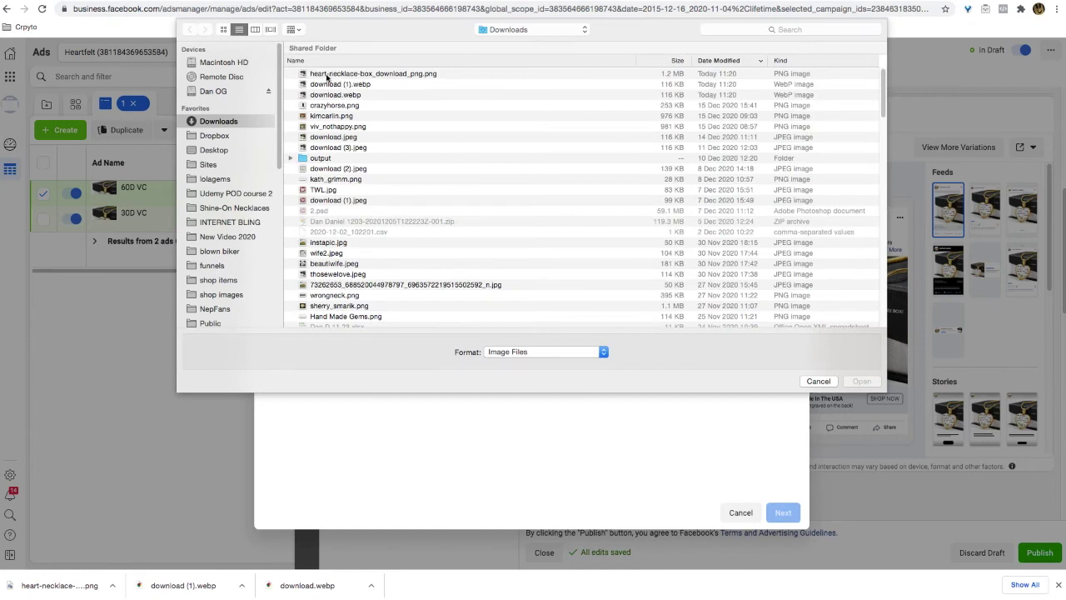
pyautogui.doubleClick(327, 74)
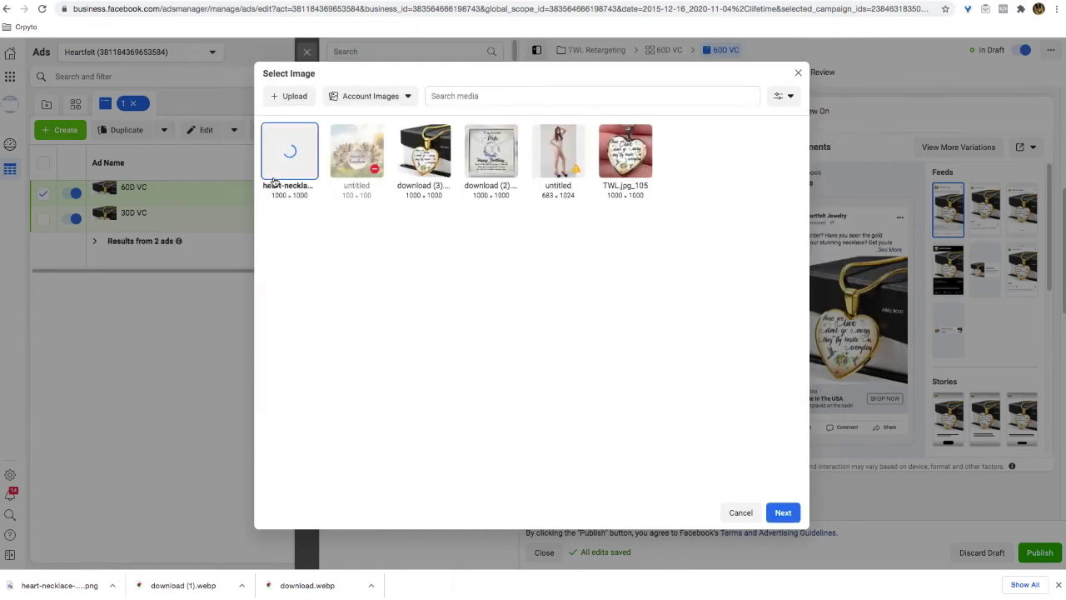
pyautogui.click(783, 512)
pyautogui.click(782, 512)
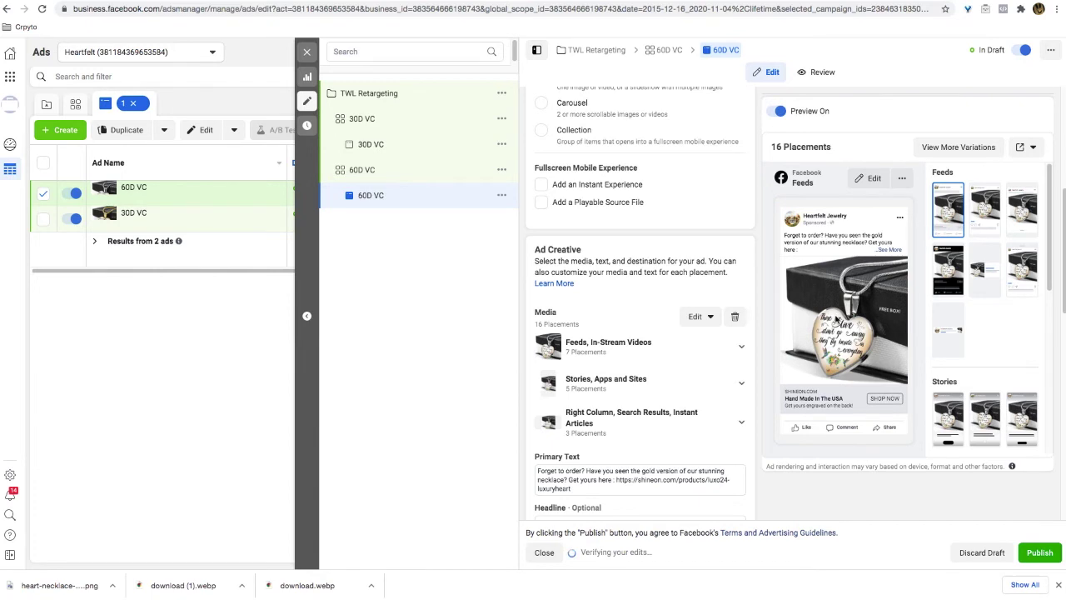
# - Start the 60D VC ad's primary text with "Hey -" and remove the sentence about the gold version of the necklace
pyautogui.scroll(-1, 668, 296)
pyautogui.scroll(-5, 669, 297)
pyautogui.scroll(1, 604, 305)
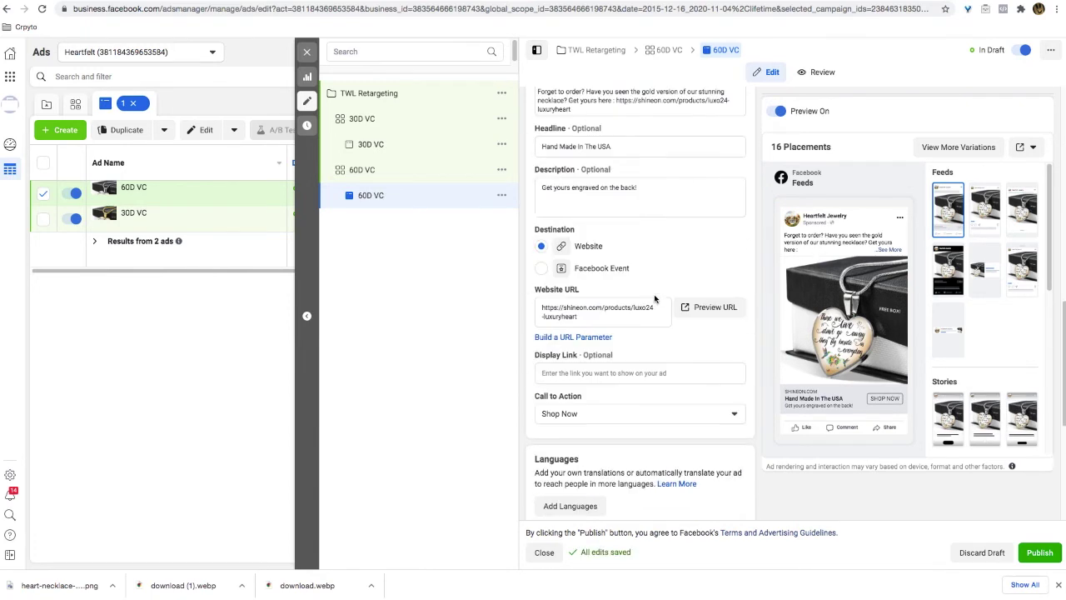
pyautogui.scroll(4, 614, 319)
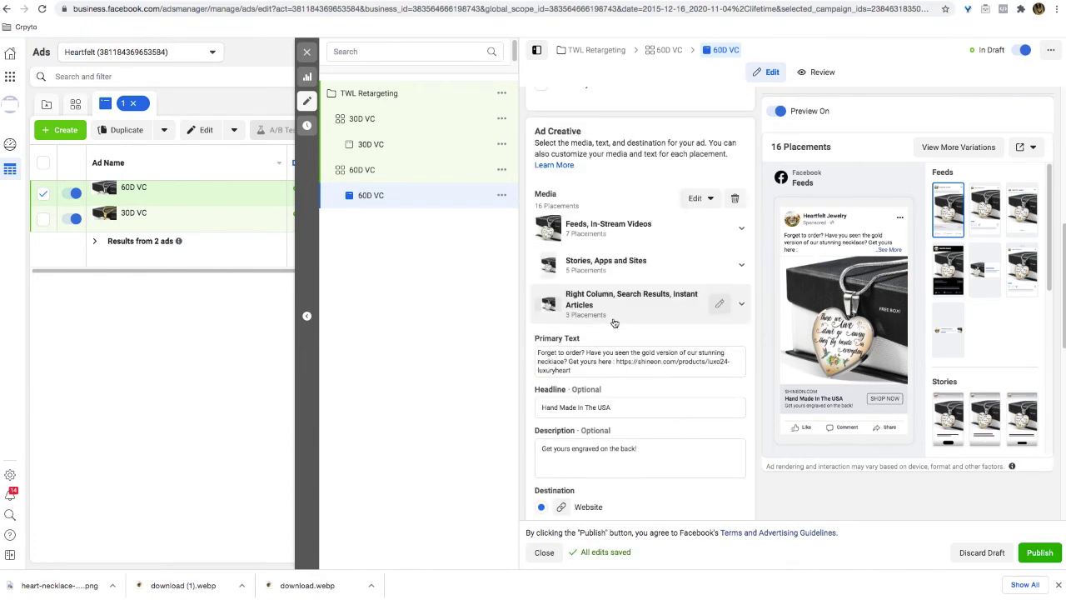
pyautogui.scroll(-1, 617, 312)
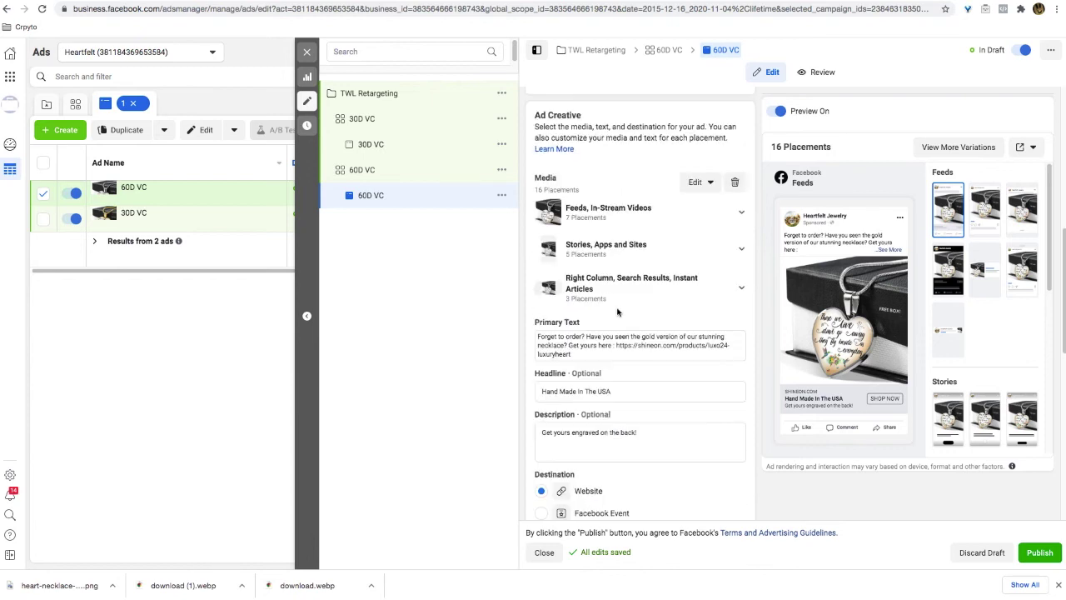
pyautogui.scroll(-3, 617, 311)
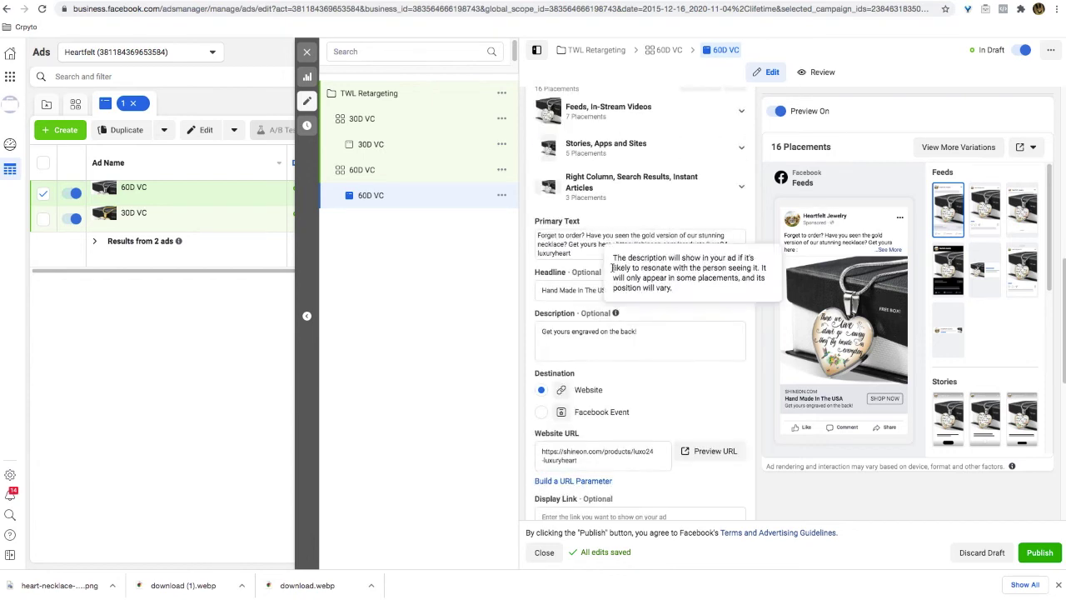
pyautogui.click(598, 236)
pyautogui.write('Hey -')
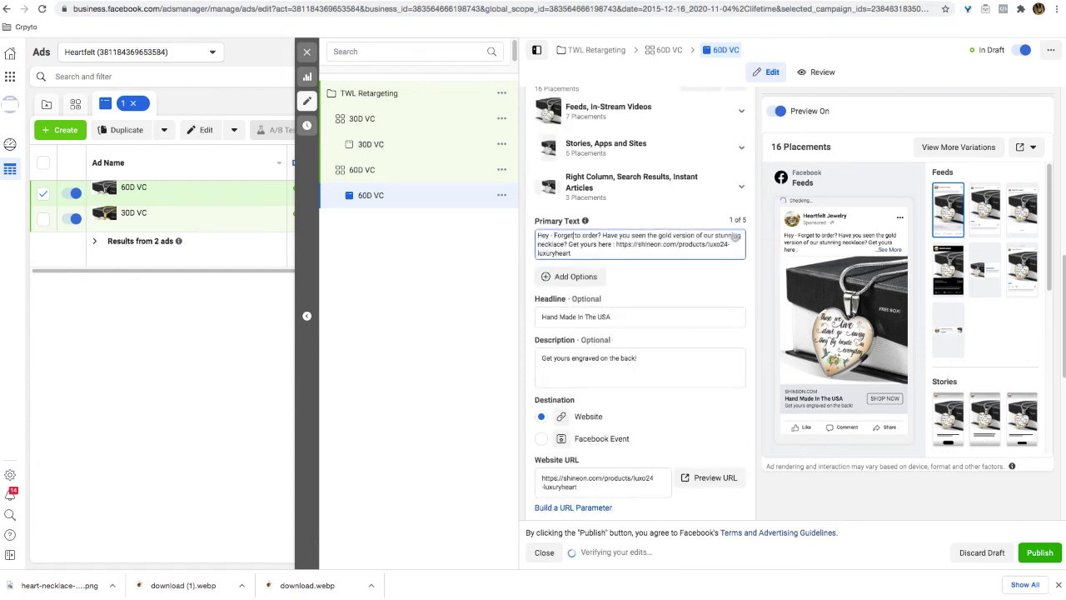
pyautogui.moveTo(602, 236); pyautogui.dragTo(567, 244)
pyautogui.press('BackSpace')
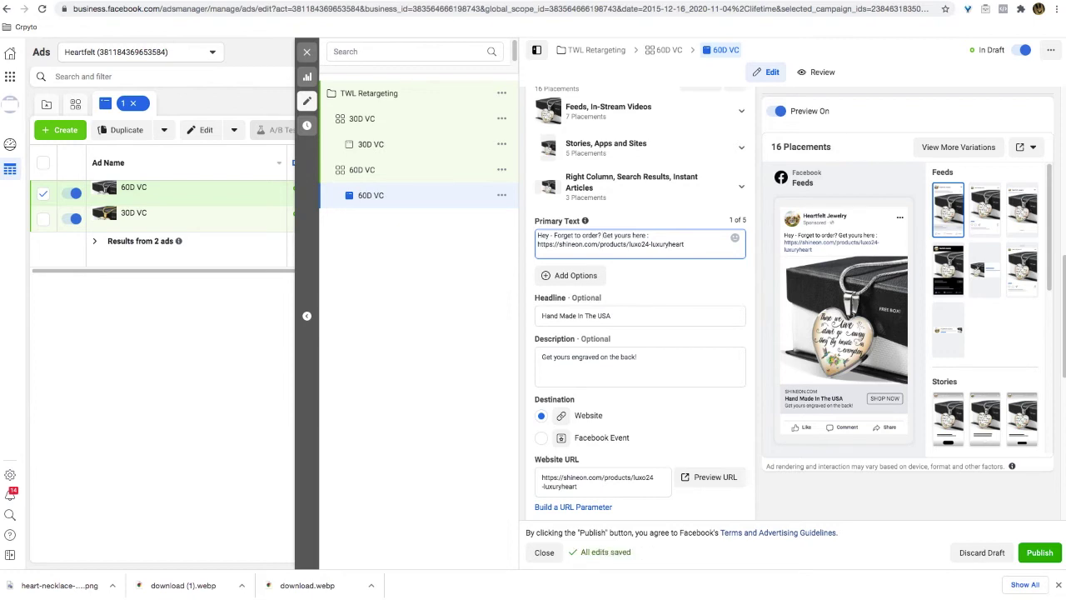
# - Insert "Get 10% off today only with checkout code CH10" before "Get yours here" in the primary text
pyautogui.write('Get 10% off to')
pyautogui.write('dauy by')
pyautogui.hotkey('ctrl', 'shift', 'Left')
pyautogui.hotkey('ctrl', 'shift', 'Left')
pyautogui.write('today only by')
pyautogui.press('BackSpace')
pyautogui.press('BackSpace')
pyautogui.write('with chieckoutGet')
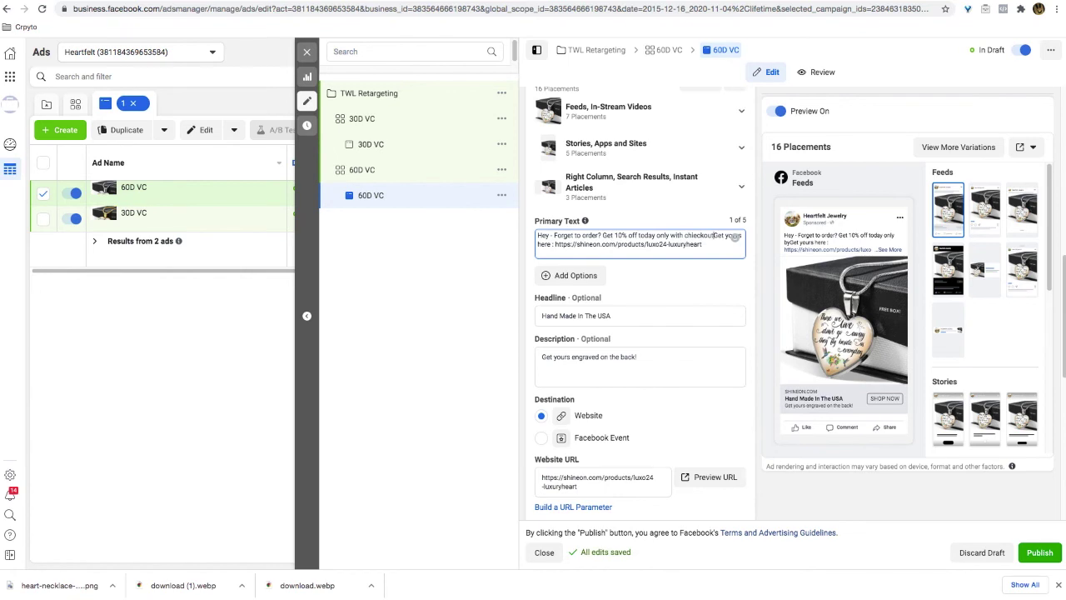
pyautogui.hotkey('ctrl', 'shift', 'Left')
pyautogui.write('chceokut c')
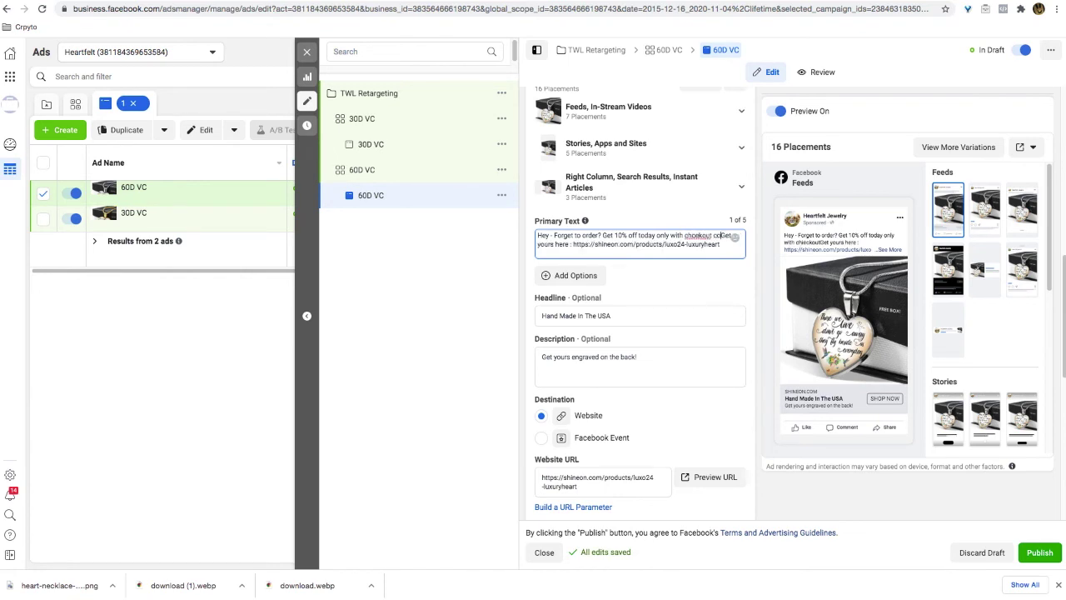
pyautogui.write('ode')
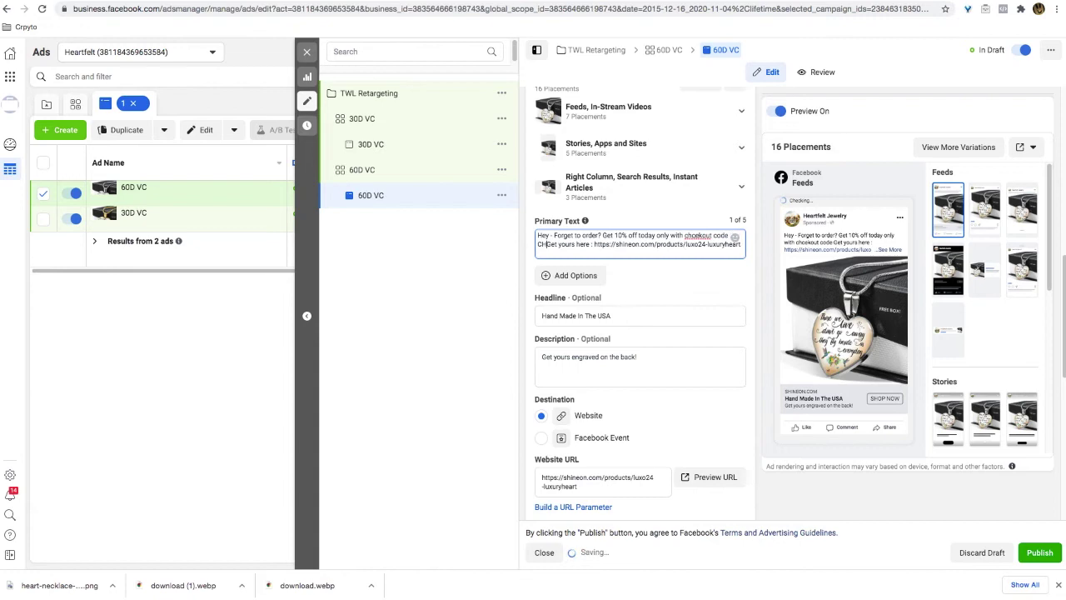
pyautogui.write(' CH10')
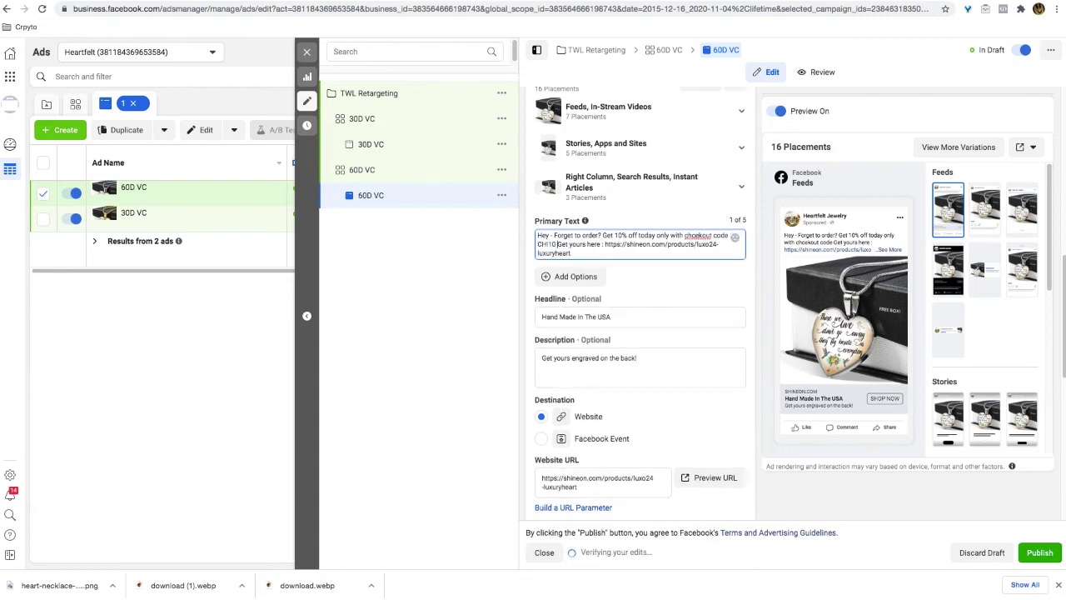
pyautogui.click(712, 235)
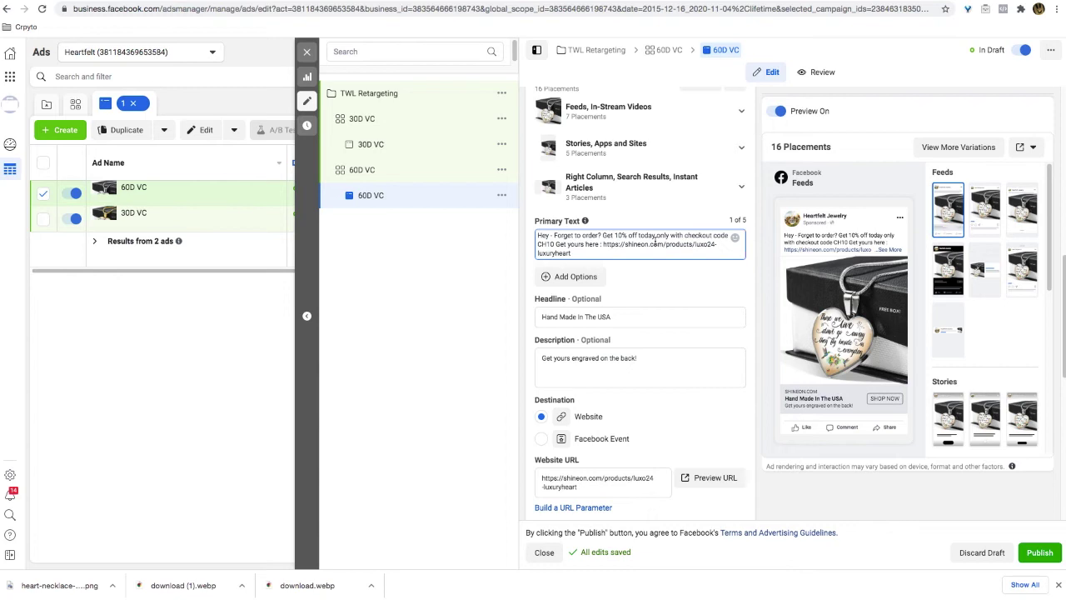
# - Review the Heartfelt Jewelry post and the silver images on the ShineOn product page, then return to Ads Manager
pyautogui.click(331, 2)
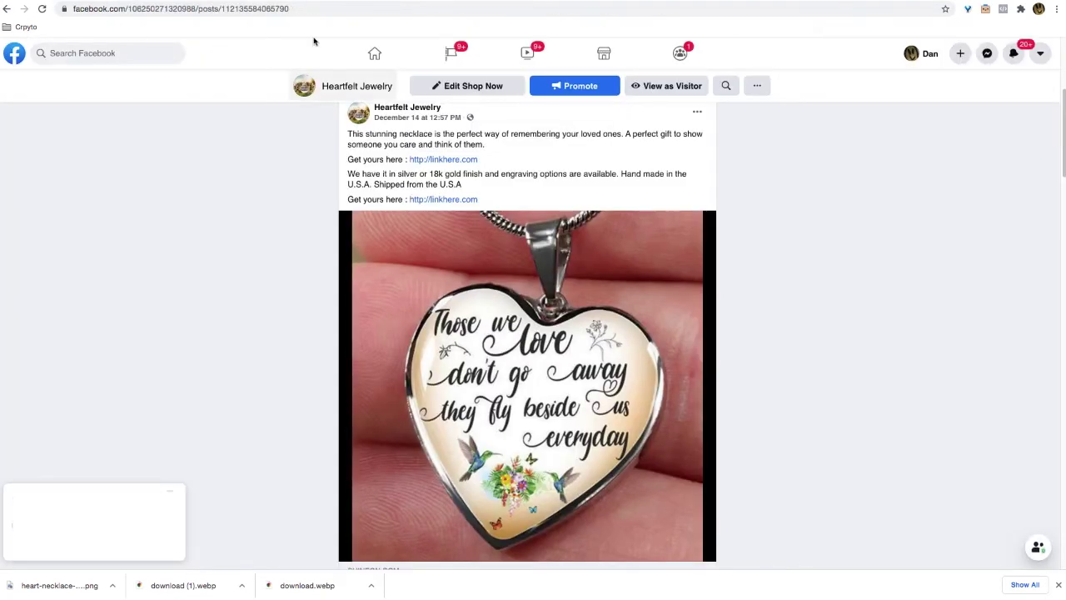
pyautogui.click(250, 2)
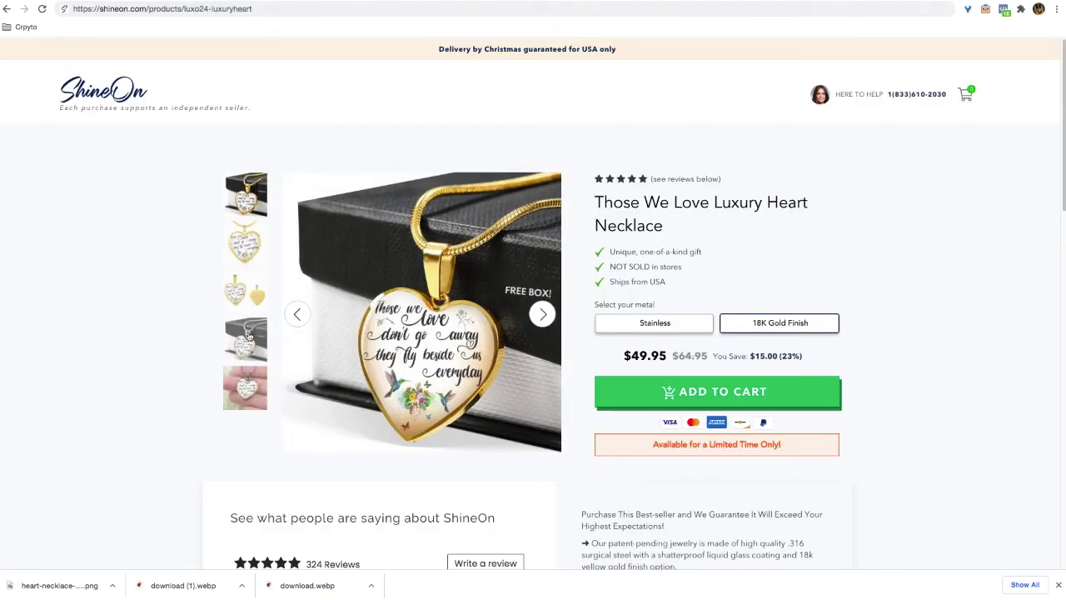
pyautogui.click(247, 340)
pyautogui.click(244, 391)
pyautogui.hotkey('ctrl', 'Tab')
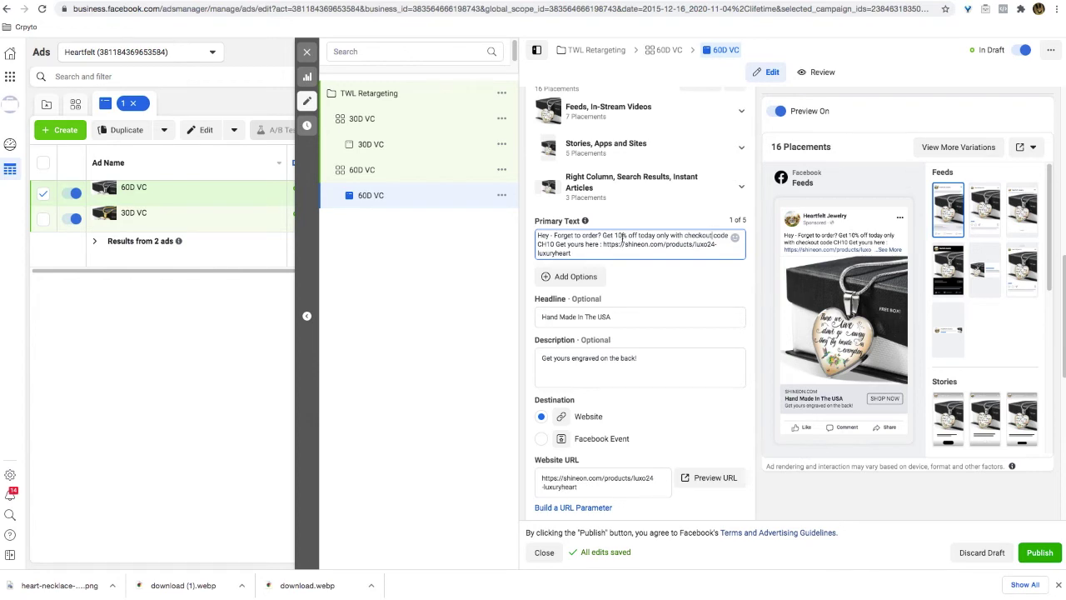
# - Open the 60D VC ad set for editing and check its included and excluded custom audiences
pyautogui.scroll(5, 613, 245)
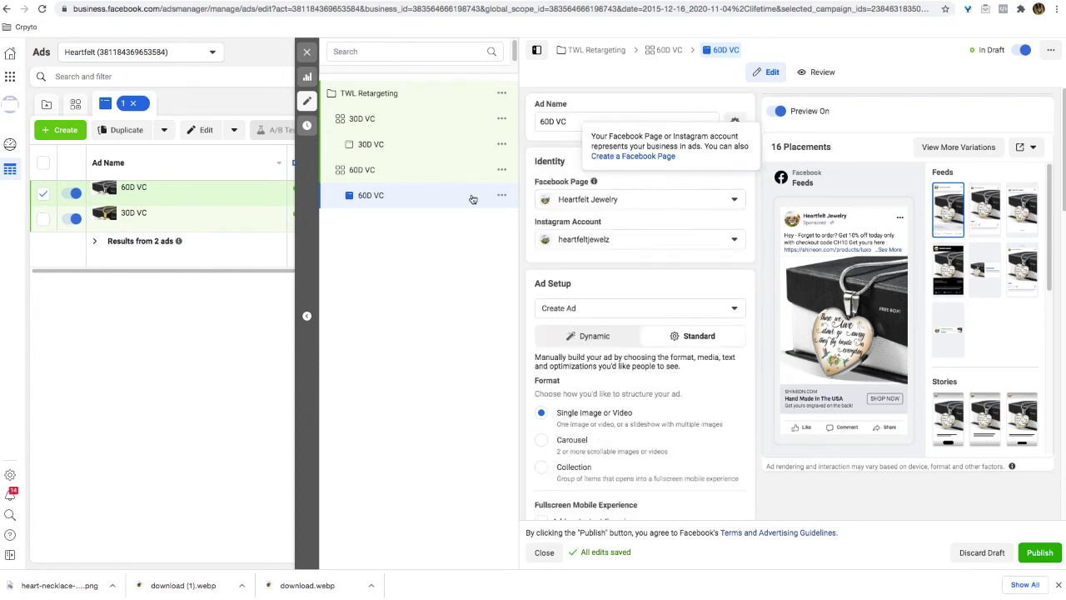
pyautogui.click(669, 52)
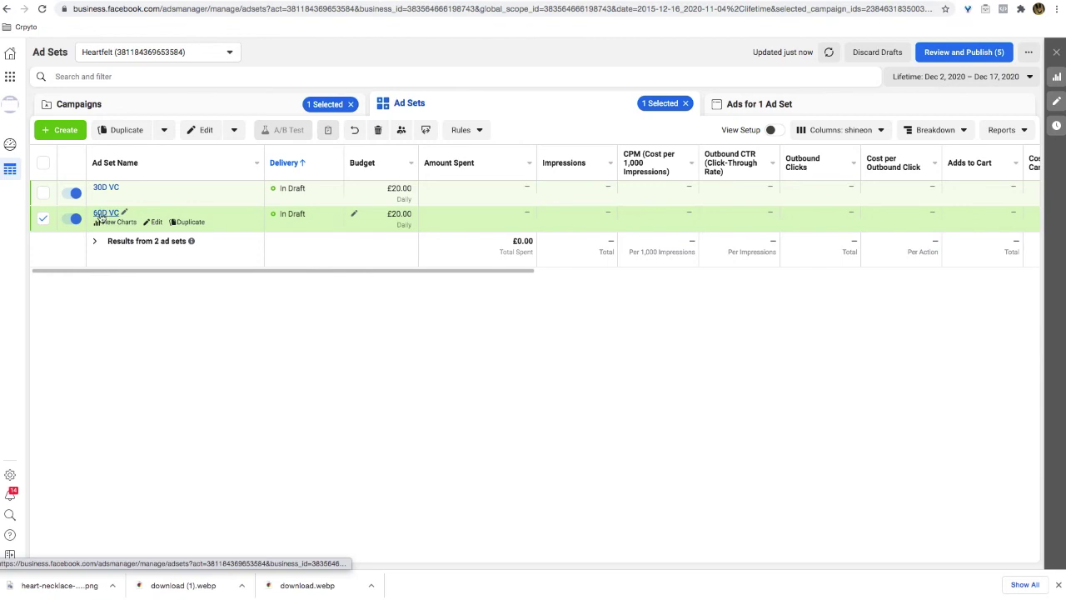
pyautogui.moveTo(142, 222)
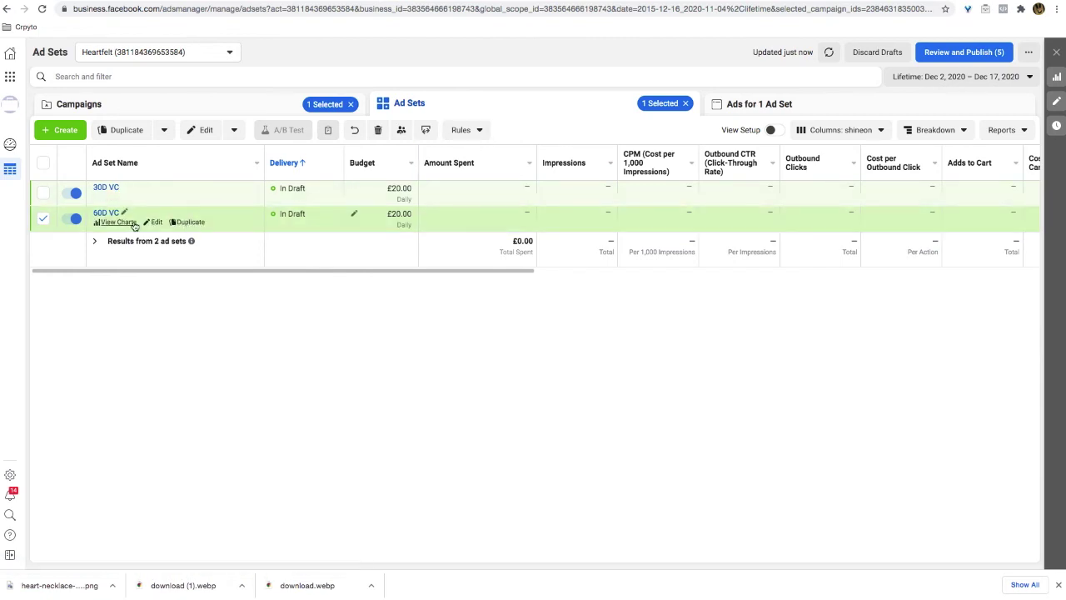
pyautogui.click(156, 222)
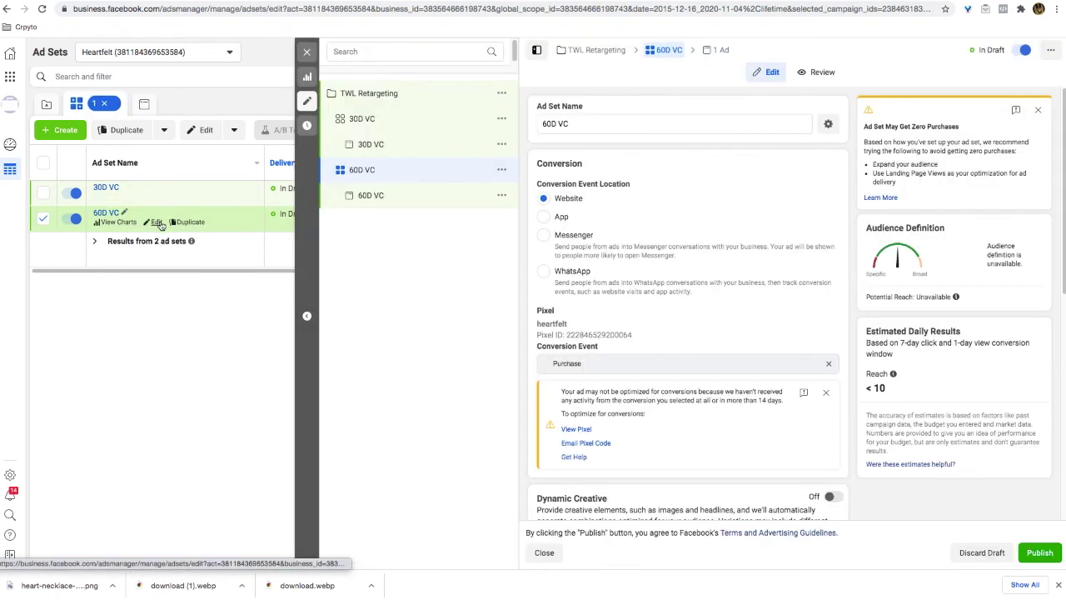
pyautogui.scroll(-5, 707, 279)
pyautogui.scroll(-4, 707, 279)
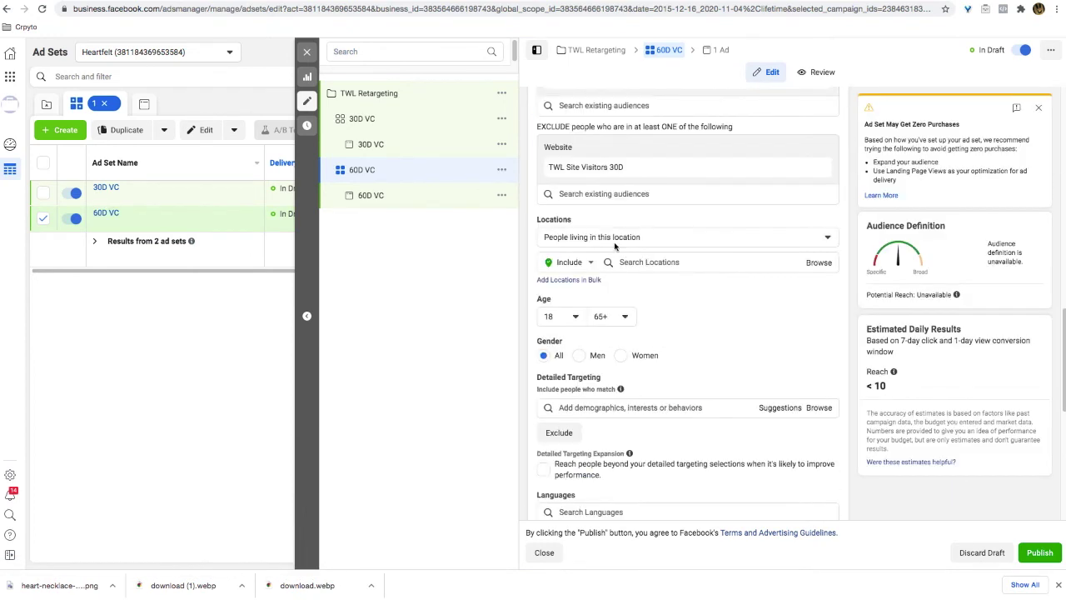
pyautogui.moveTo(587, 172)
pyautogui.scroll(2, 697, 231)
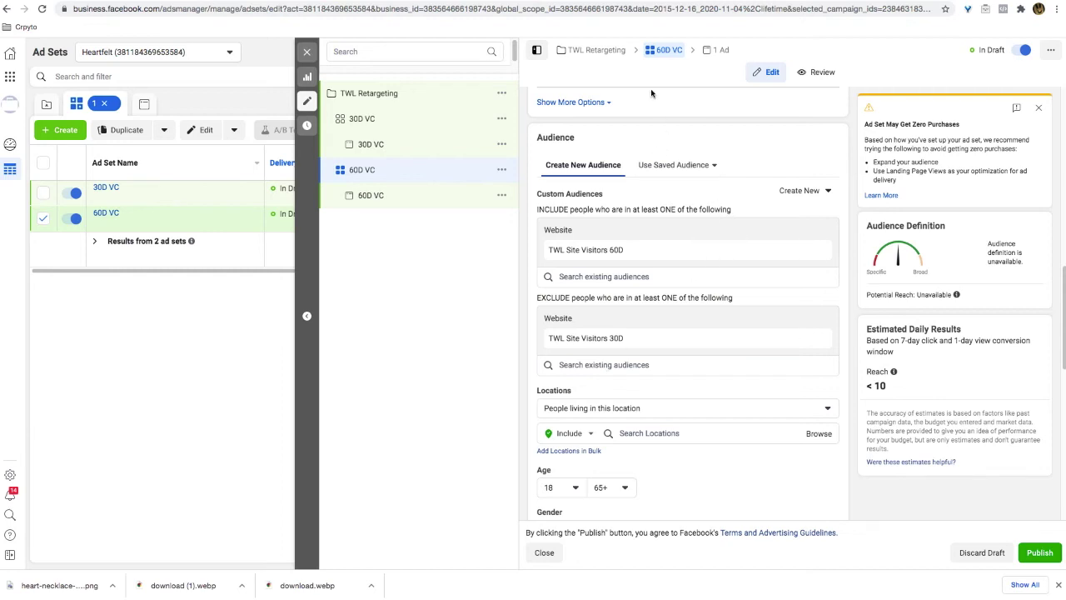
# - Switch to the Audiences page and start a website custom audience from the heartfelt source with 180 days of retention
pyautogui.click(153, 79)
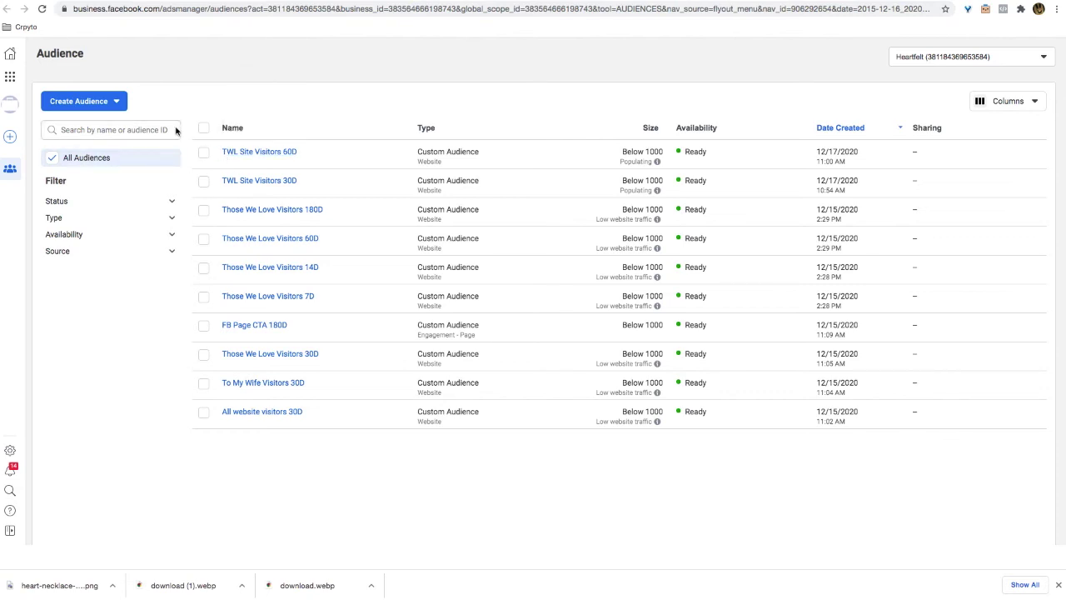
pyautogui.click(117, 101)
pyautogui.click(97, 130)
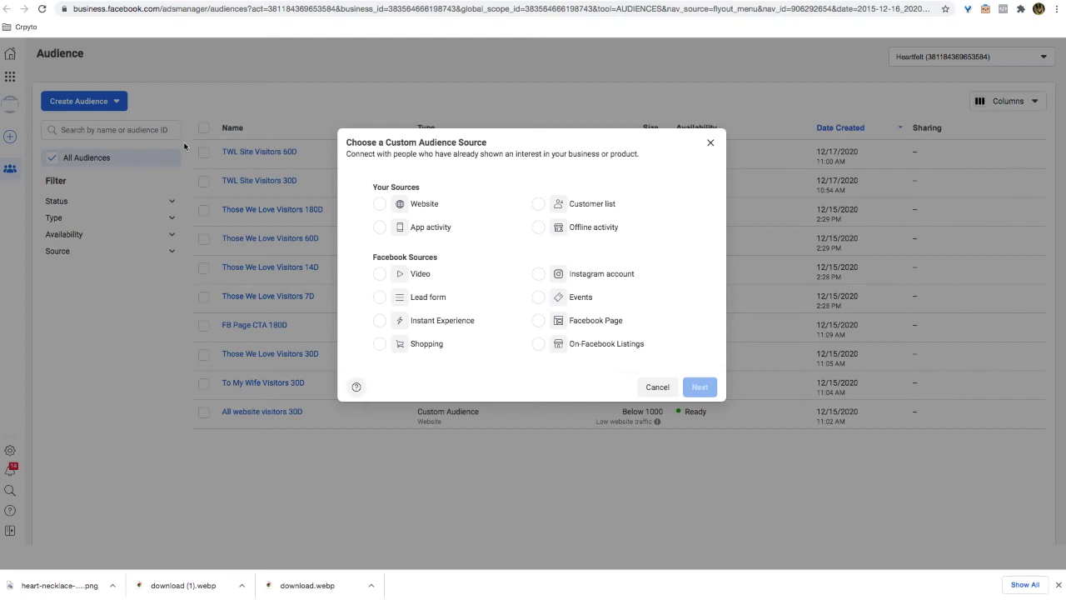
pyautogui.click(381, 203)
pyautogui.click(700, 383)
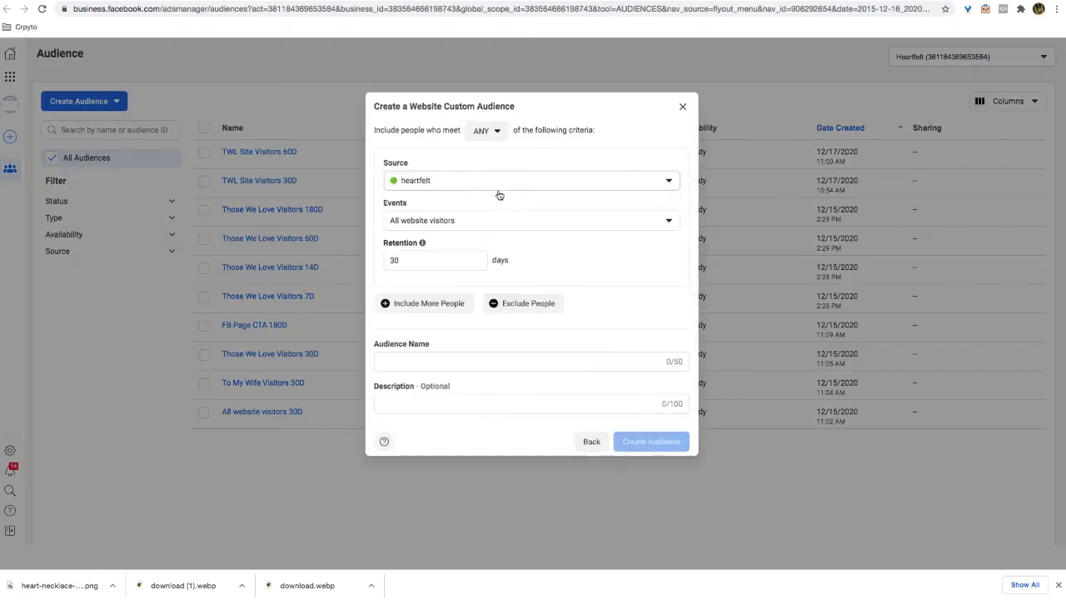
pyautogui.doubleClick(418, 259)
pyautogui.write('180')
pyautogui.click(632, 266)
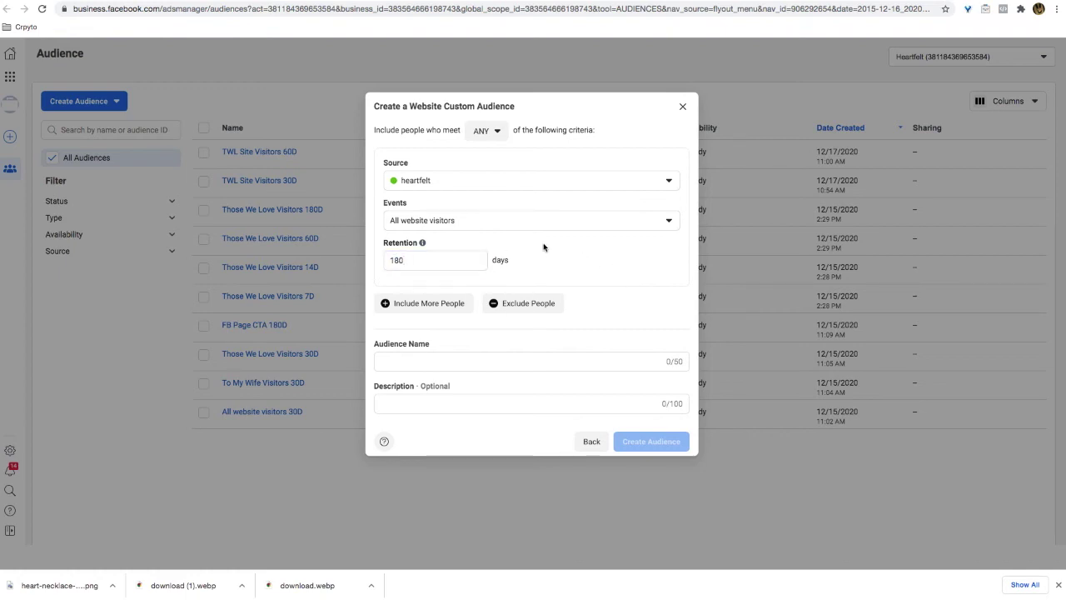
# - Look through the events available for the website audience, including the ViewContent and time-on-page events
pyautogui.click(584, 222)
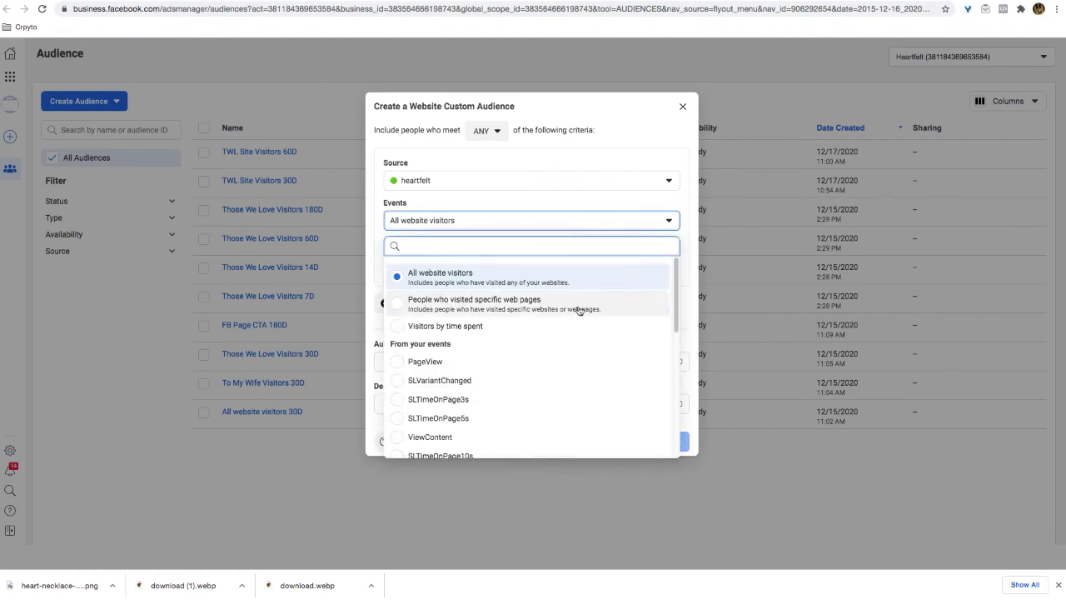
pyautogui.scroll(-1, 549, 325)
pyautogui.scroll(2, 480, 336)
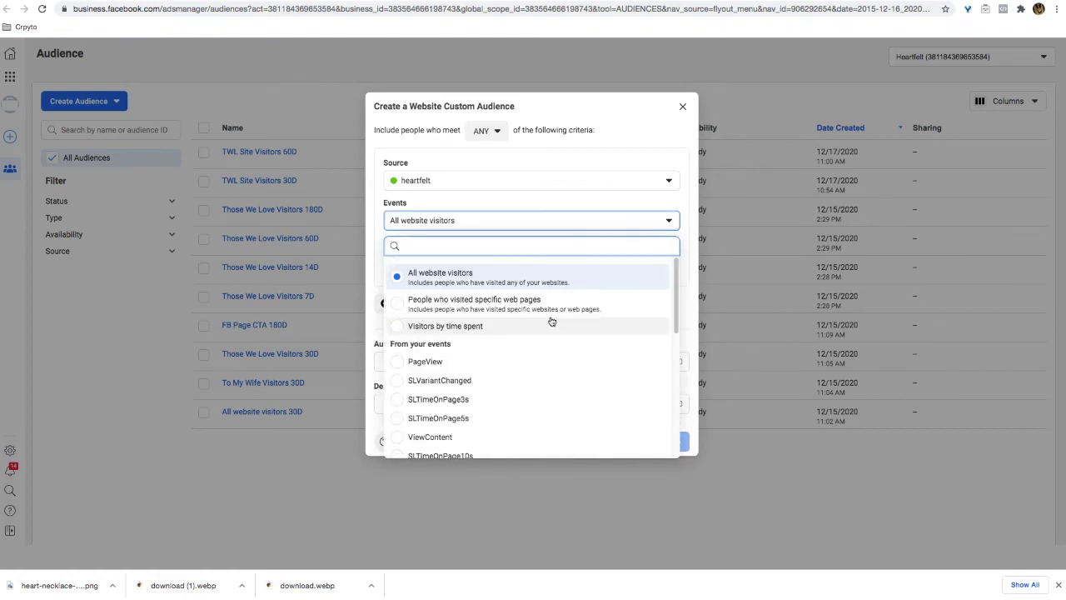
pyautogui.scroll(-1, 533, 359)
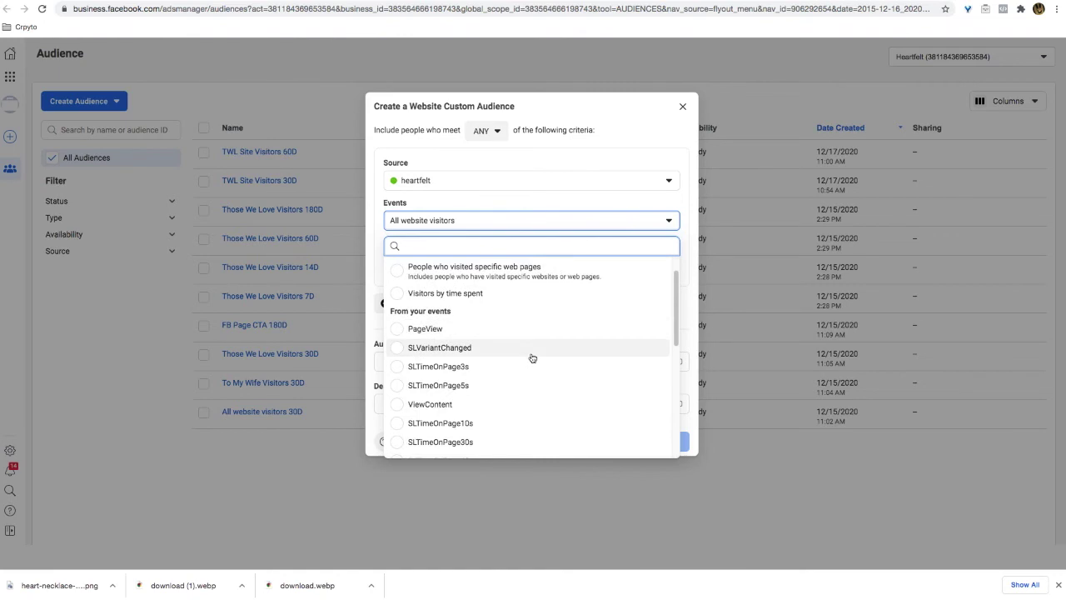
pyautogui.scroll(-5, 492, 362)
pyautogui.scroll(-2, 493, 362)
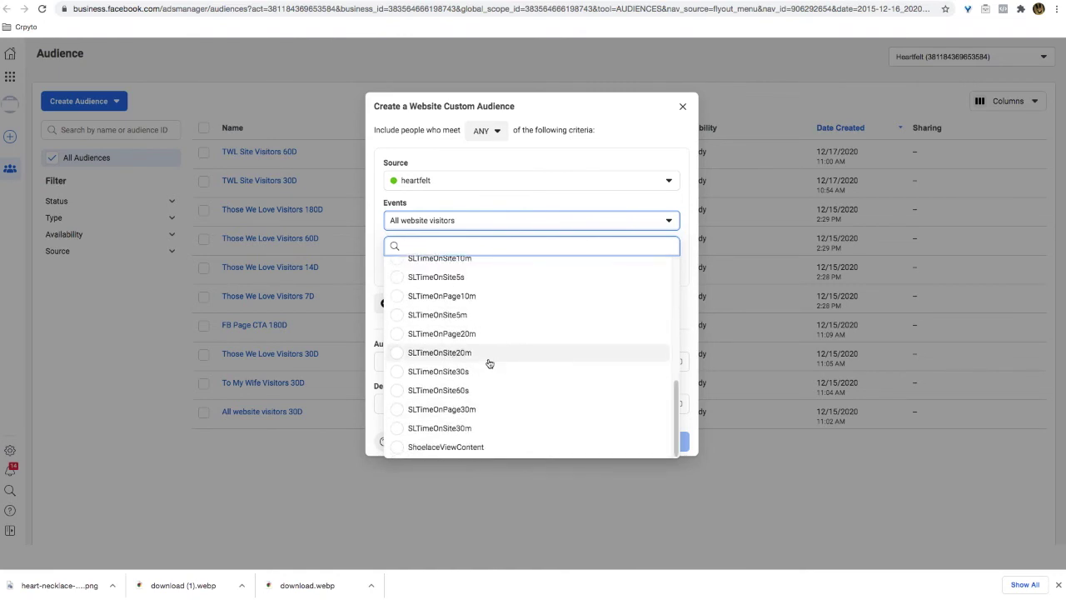
pyautogui.scroll(6, 492, 363)
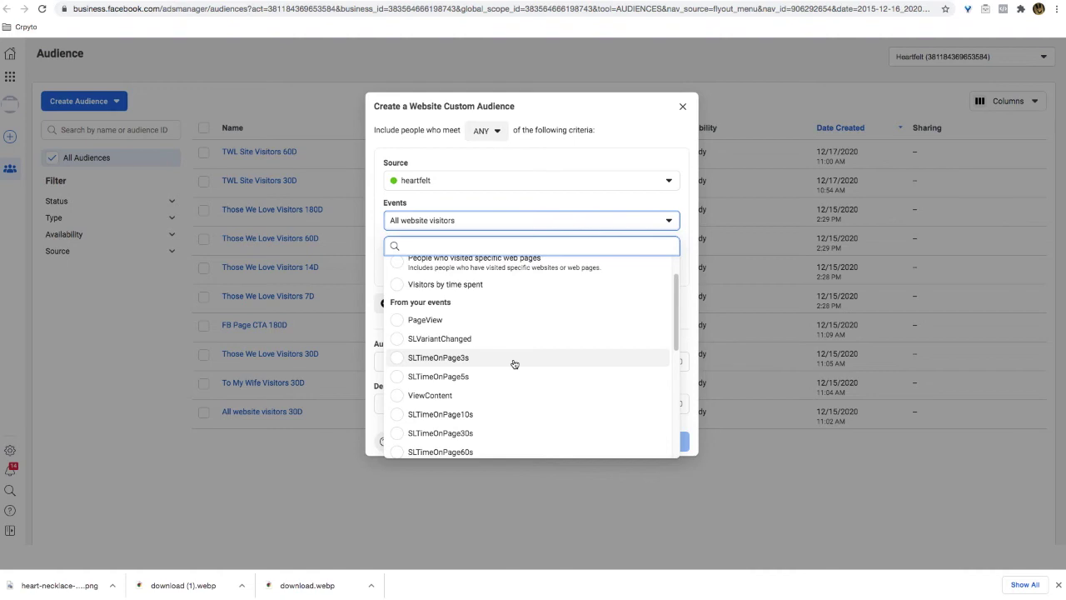
pyautogui.scroll(-1, 538, 335)
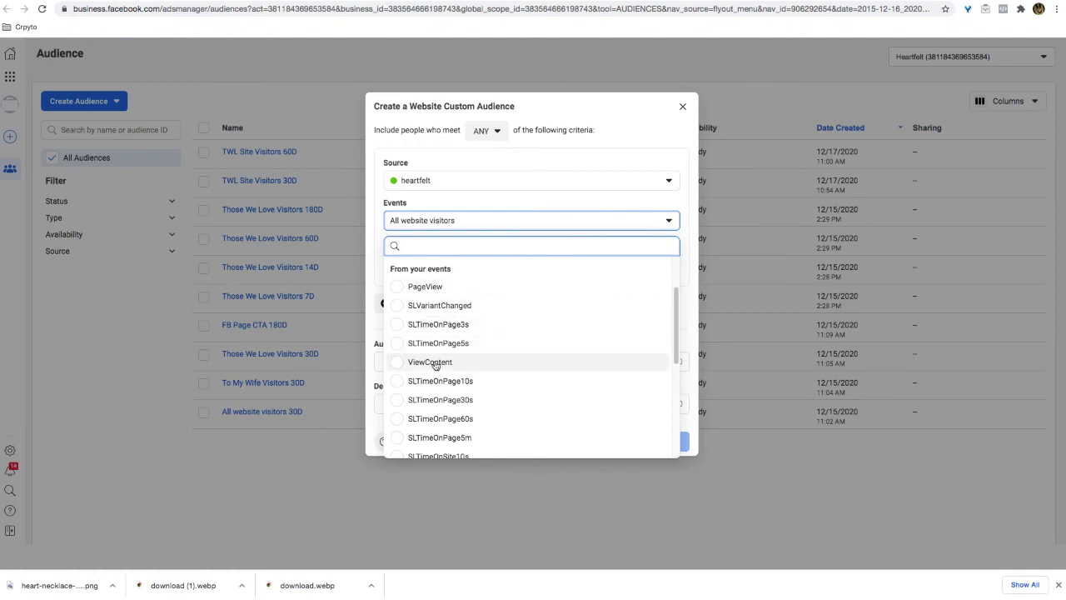
pyautogui.doubleClick(591, 160)
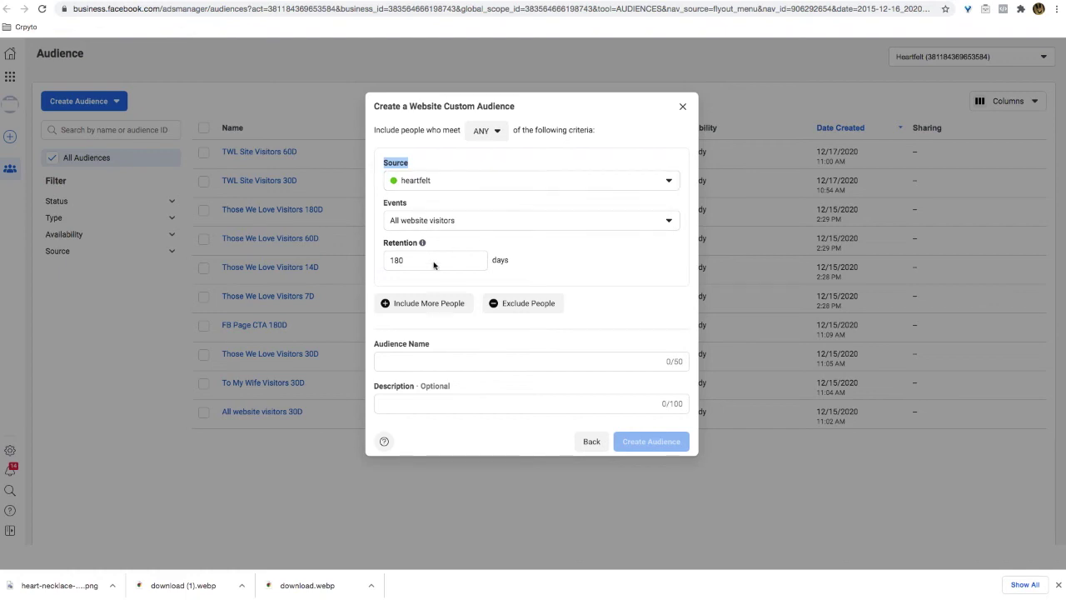
# - Set the website audience's event to ViewContent
pyautogui.click(581, 227)
pyautogui.scroll(-2, 564, 366)
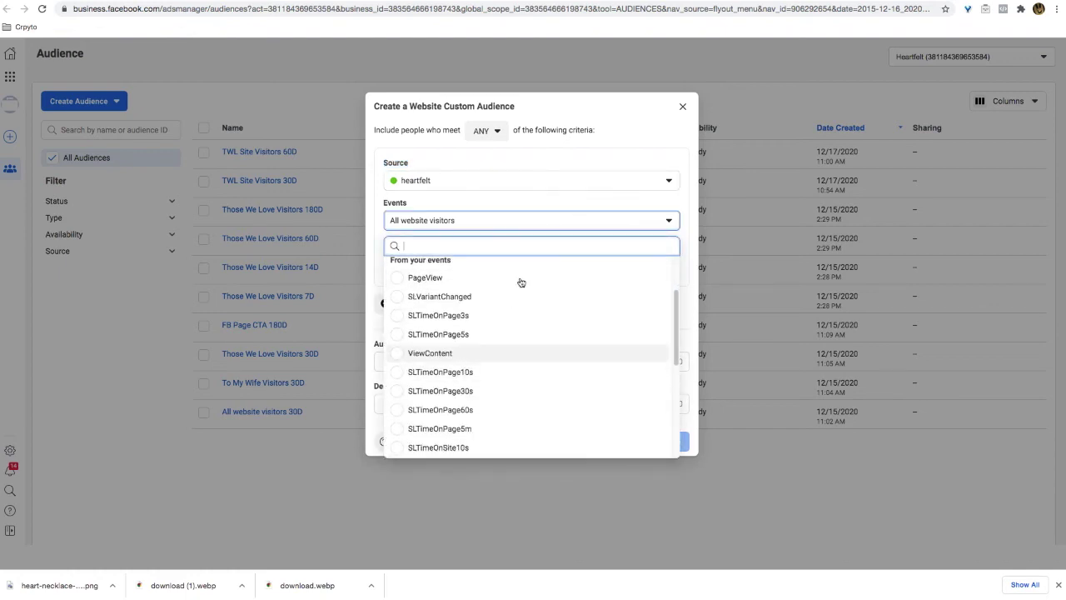
pyautogui.click(410, 355)
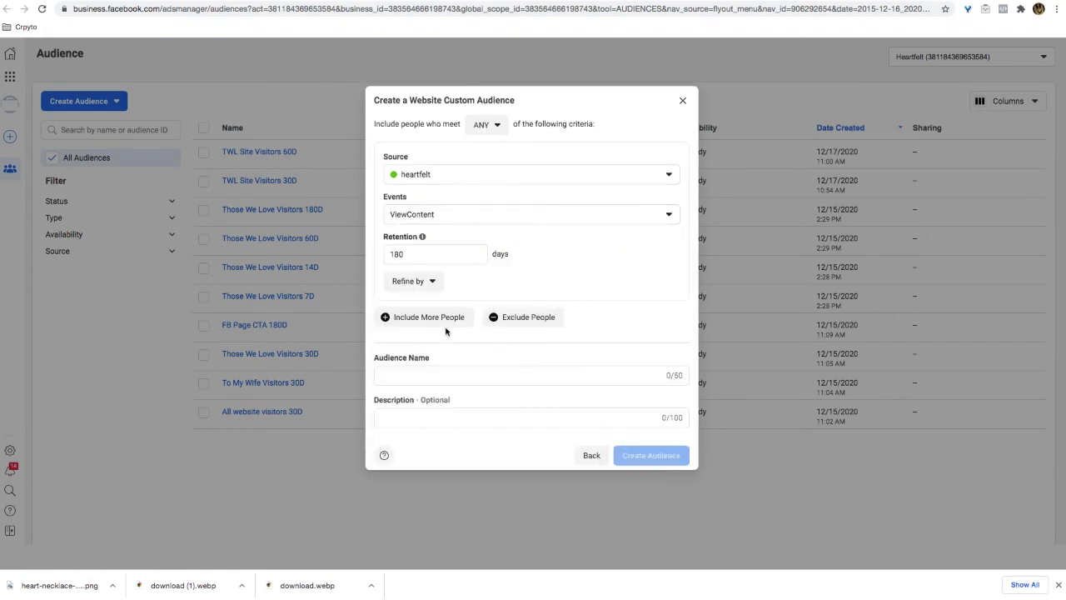
# - Name the website audience "TWL Purchasers 180D" and create it
pyautogui.click(426, 373)
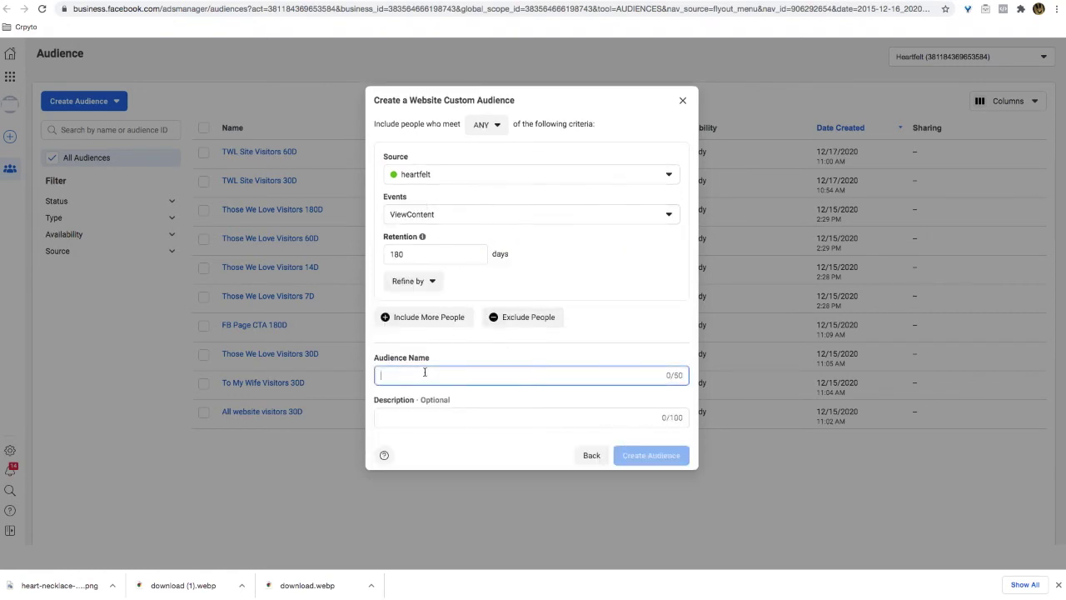
pyautogui.write('TWL')
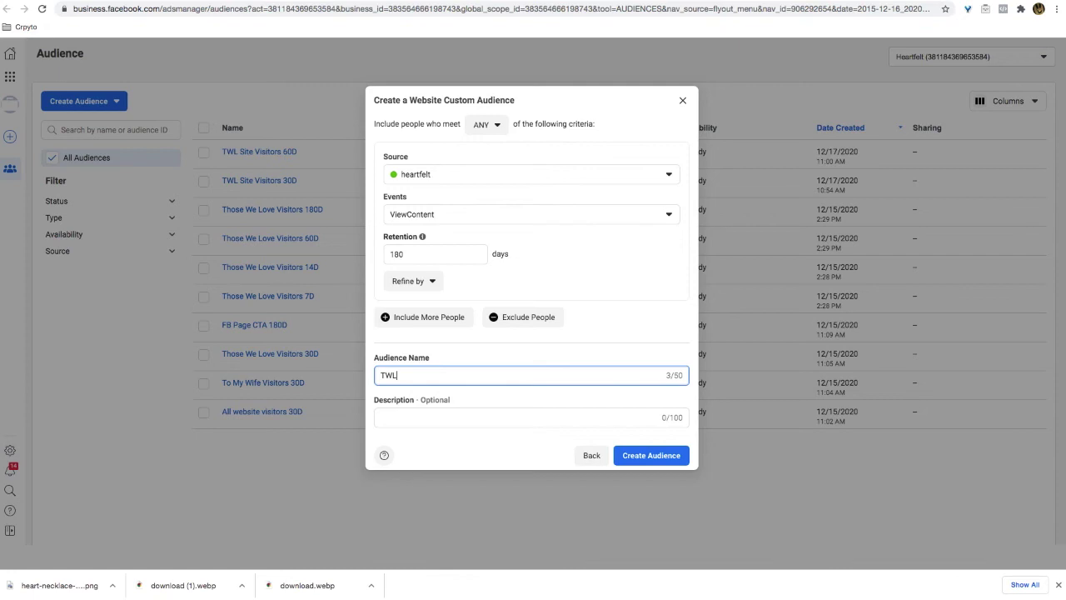
pyautogui.write(' Purchasers 180D')
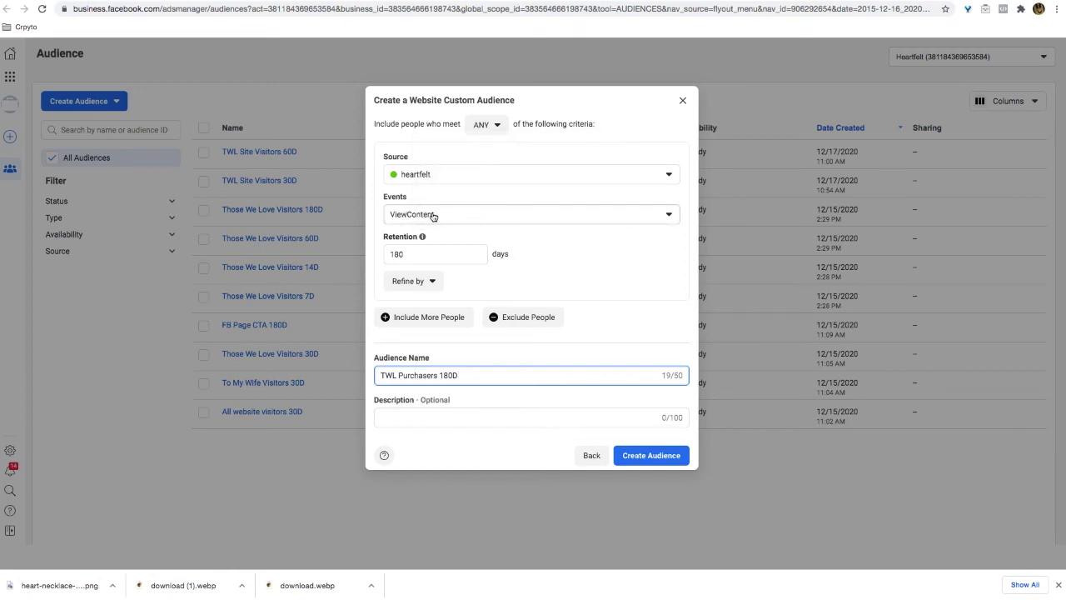
pyautogui.click(641, 455)
pyautogui.press('Escape')
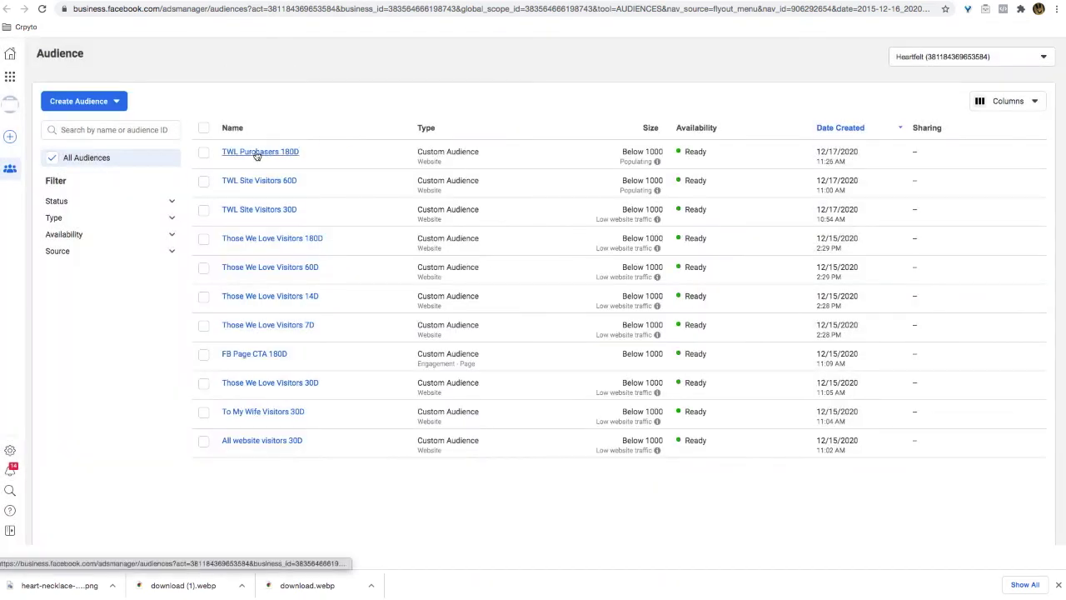
# - Return to the ad set editor and exclude the TWL Purchasers 180D audience from the 60D VC ad set
pyautogui.moveTo(260, 157)
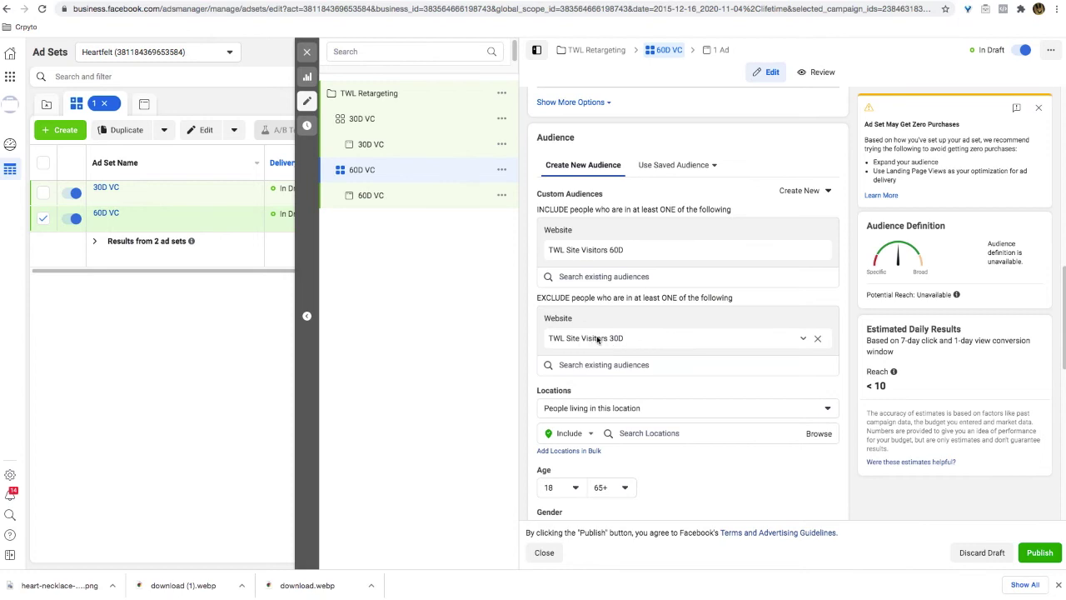
pyautogui.click(593, 365)
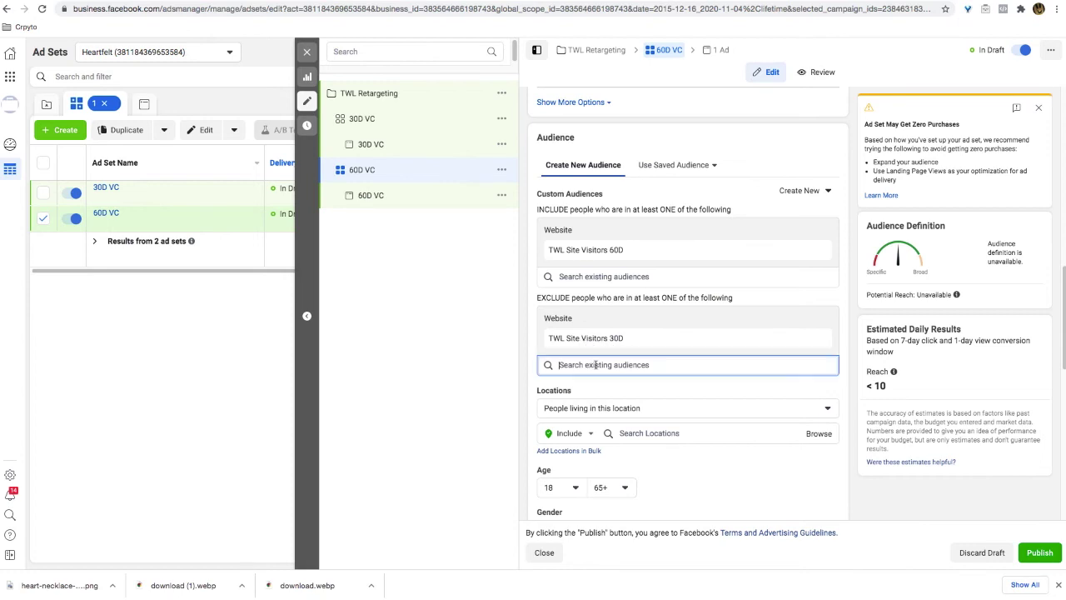
pyautogui.write('purchas')
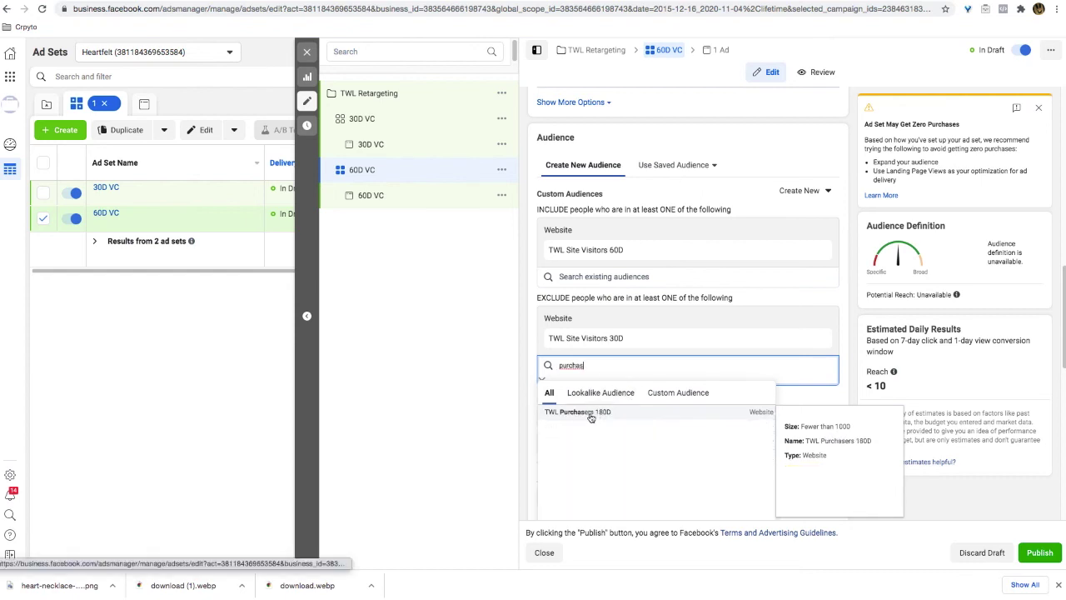
pyautogui.click(593, 411)
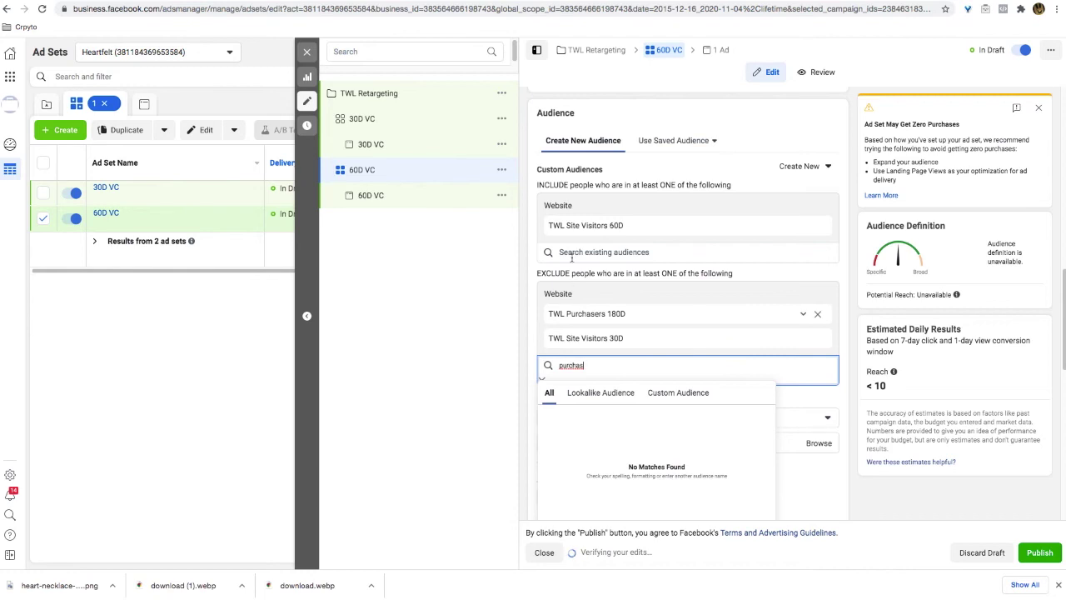
# - Exclude the TWL Purchasers 180D audience from the 30D VC ad set and close the editor
pyautogui.click(367, 119)
pyautogui.moveTo(712, 264)
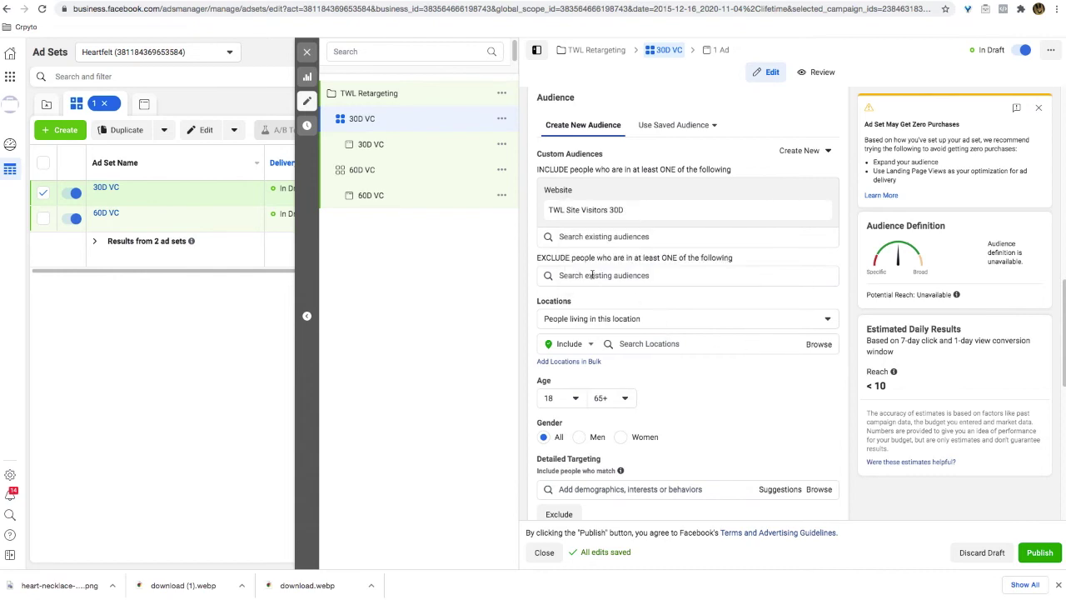
pyautogui.click(592, 274)
pyautogui.write('purchase')
pyautogui.click(580, 322)
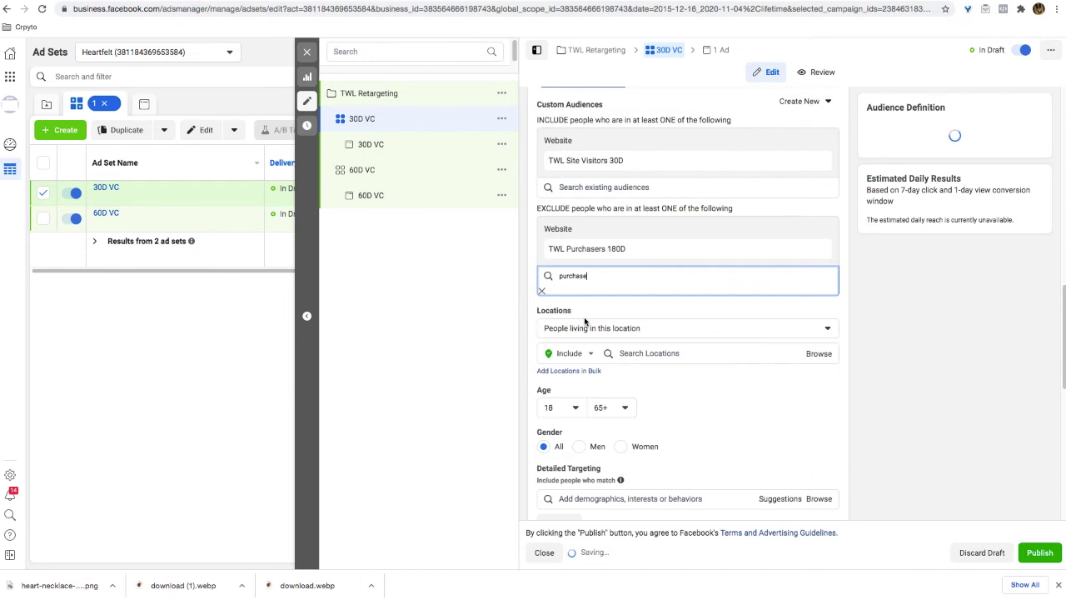
pyautogui.click(879, 505)
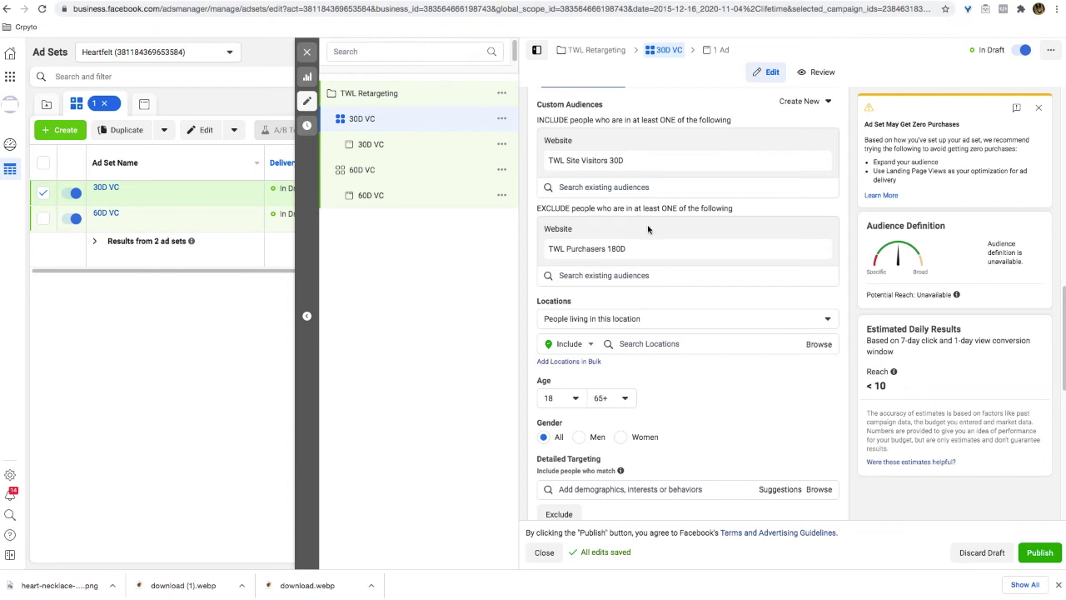
pyautogui.click(307, 51)
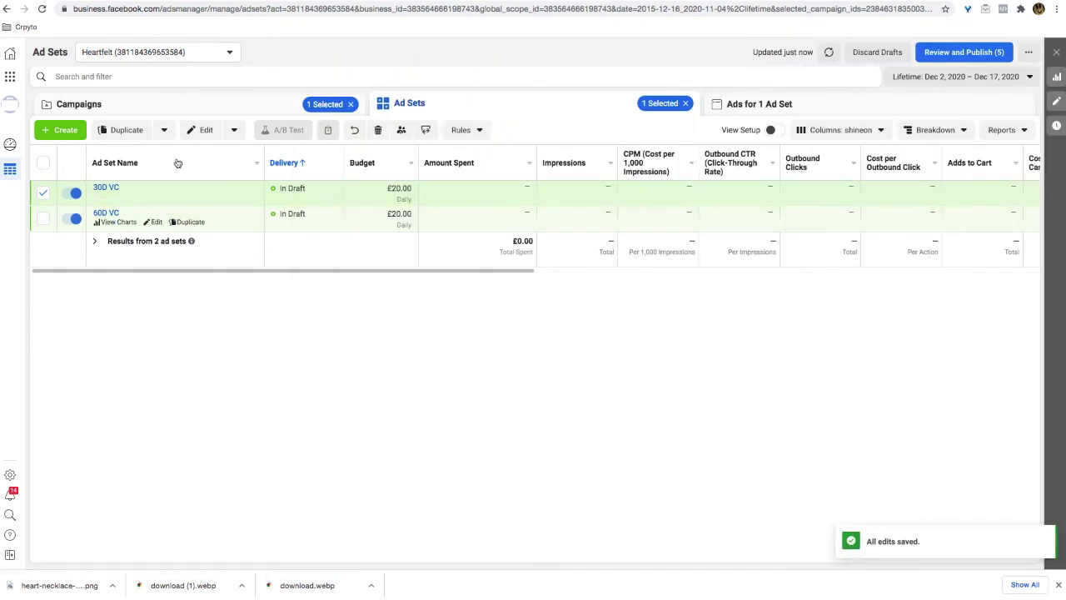
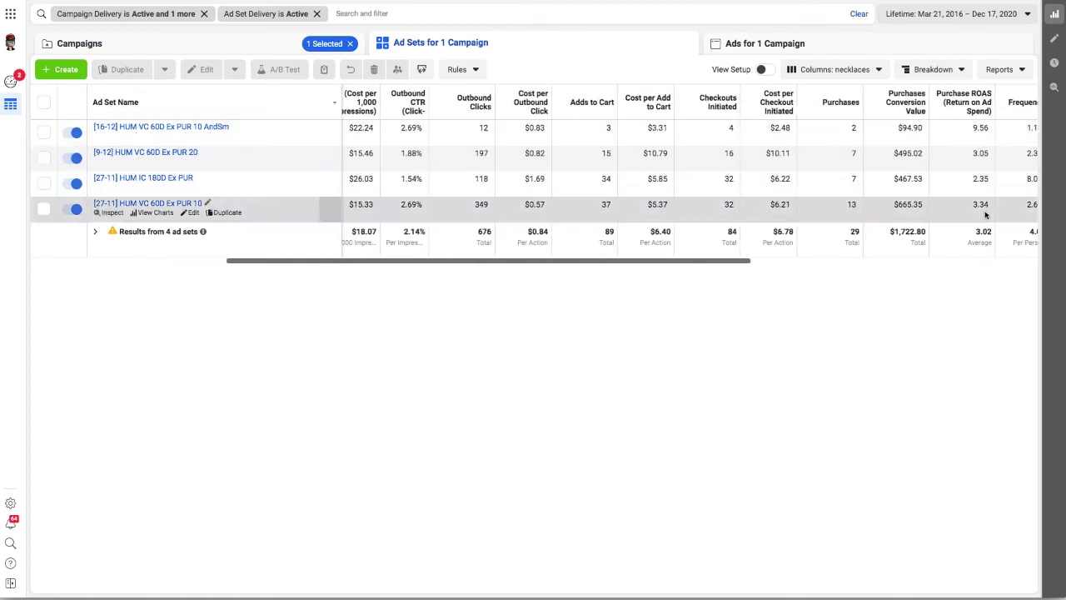
# - Compare budget, spend, add-to-cart, checkout, purchase, ROAS and frequency figures across the HUM retargeting ad sets
pyautogui.moveTo(530, 263); pyautogui.dragTo(286, 264)
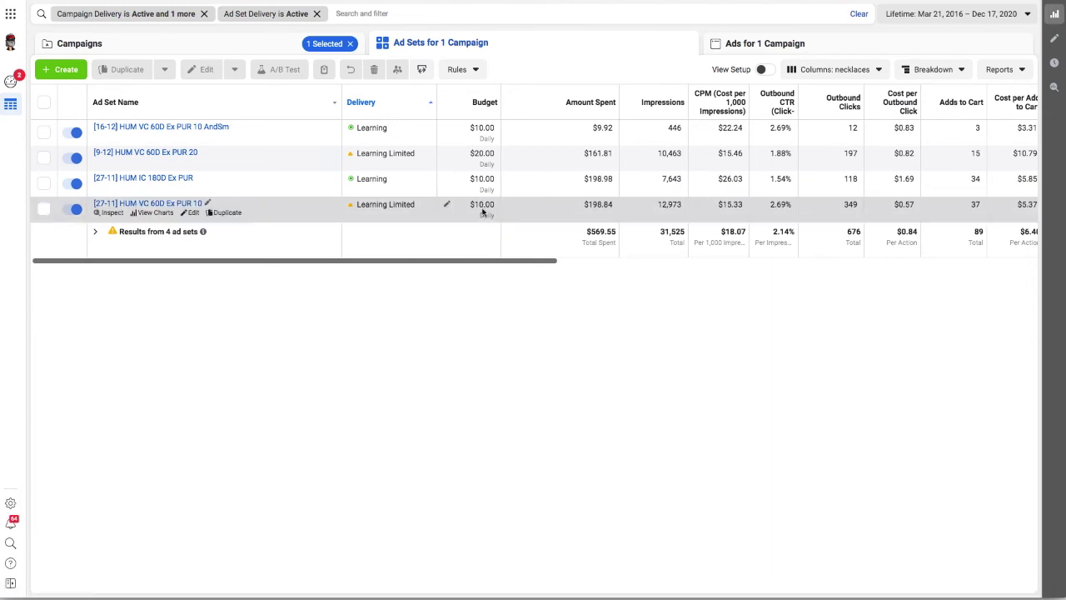
pyautogui.moveTo(525, 260); pyautogui.dragTo(635, 260)
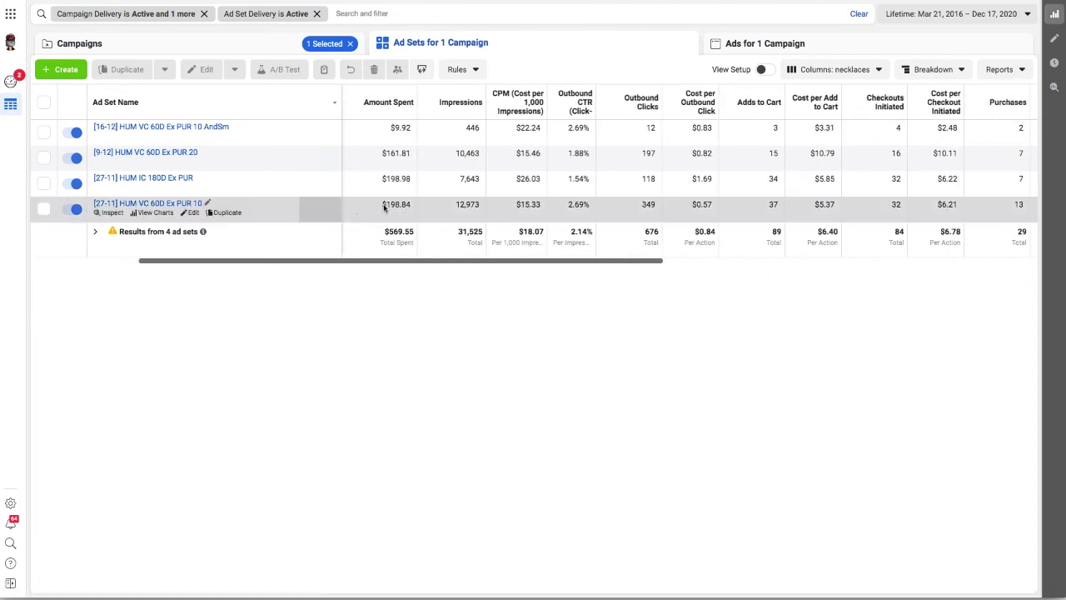
pyautogui.moveTo(592, 260); pyautogui.dragTo(661, 261)
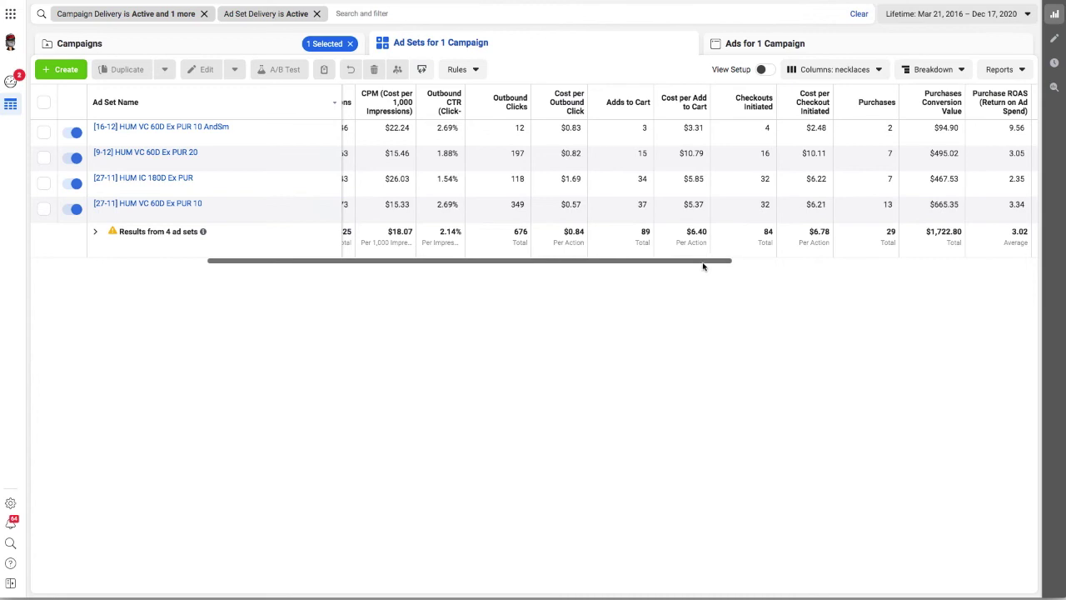
pyautogui.moveTo(702, 263); pyautogui.dragTo(542, 268)
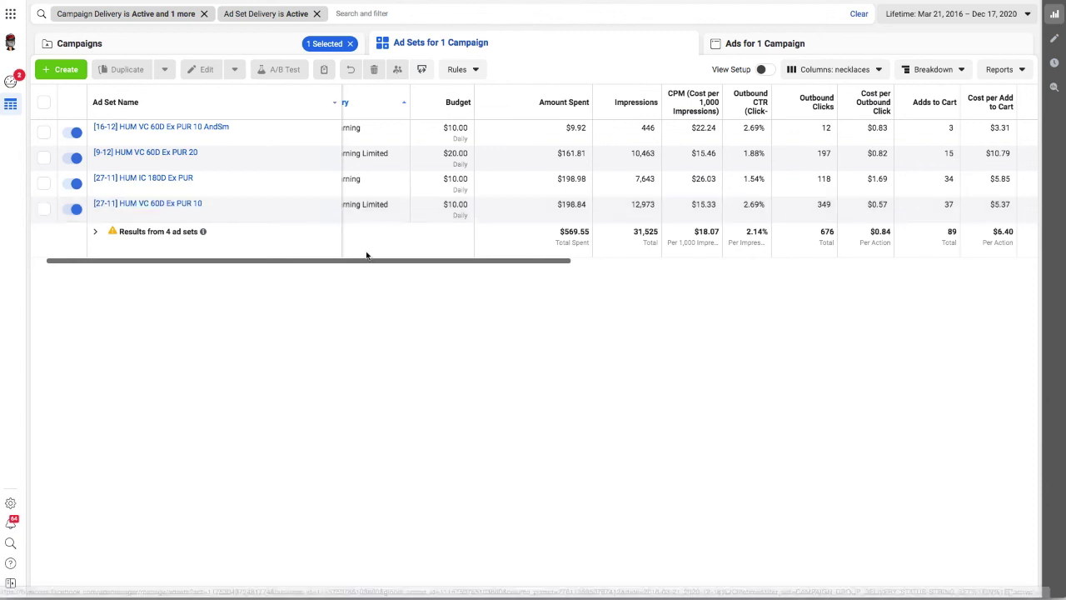
pyautogui.moveTo(357, 264); pyautogui.dragTo(420, 260)
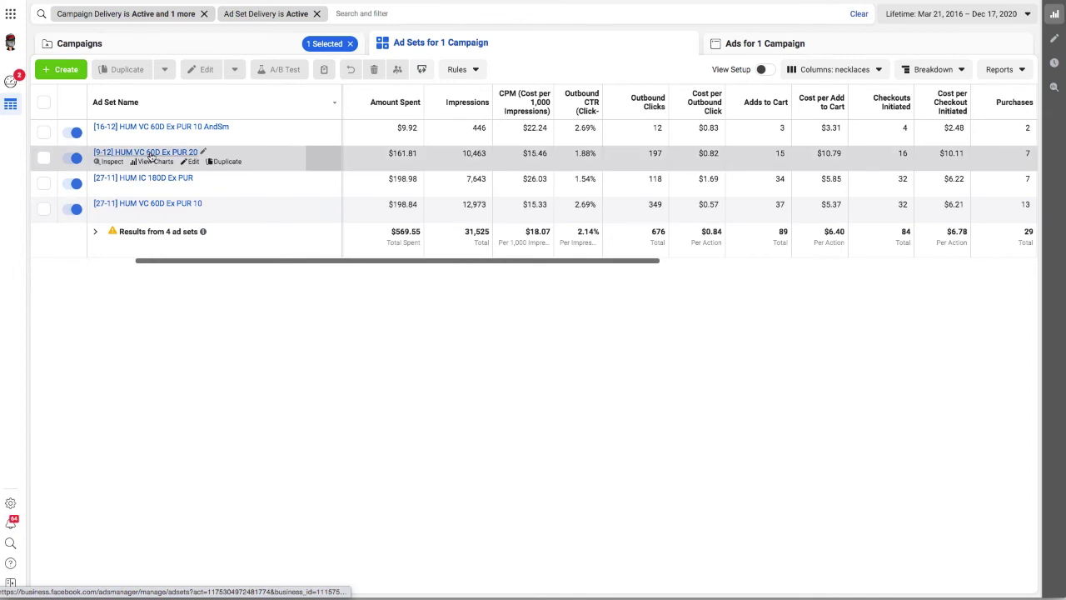
pyautogui.moveTo(292, 262); pyautogui.dragTo(214, 265)
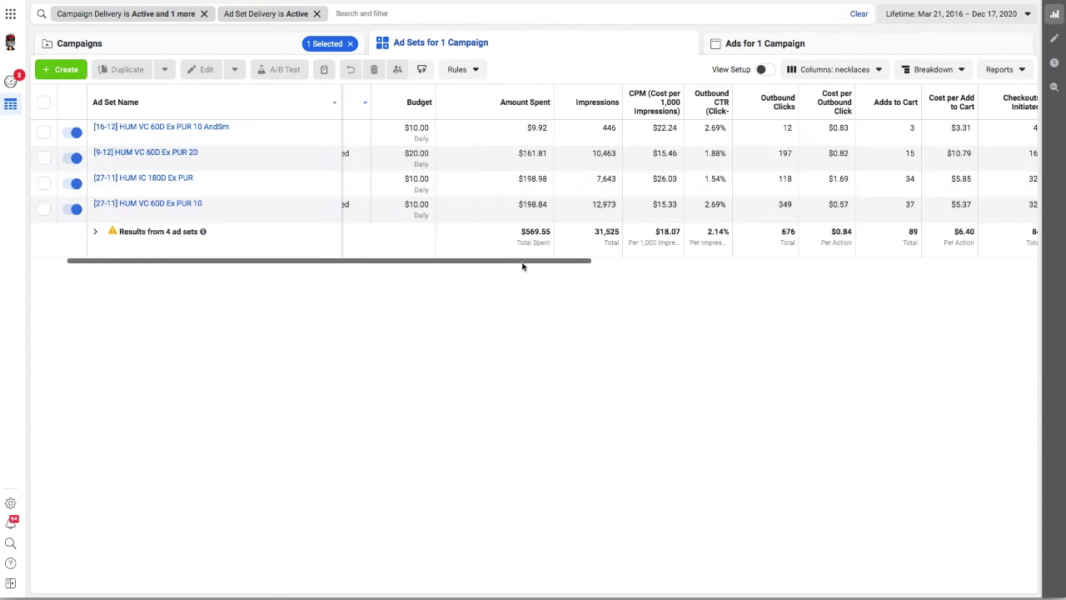
pyautogui.moveTo(525, 262); pyautogui.dragTo(694, 263)
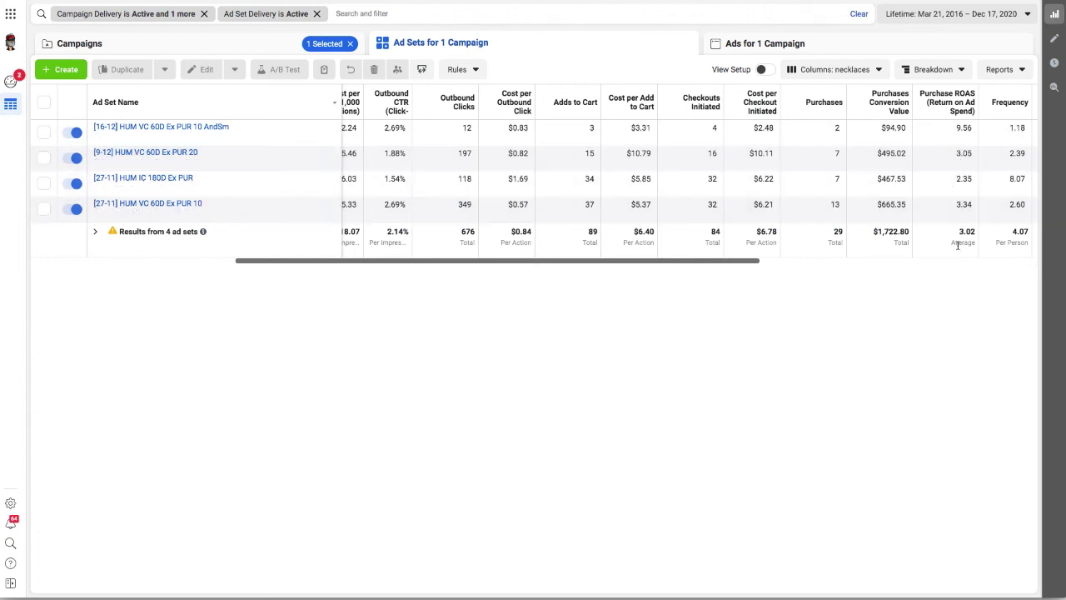
pyautogui.moveTo(355, 265); pyautogui.dragTo(257, 265)
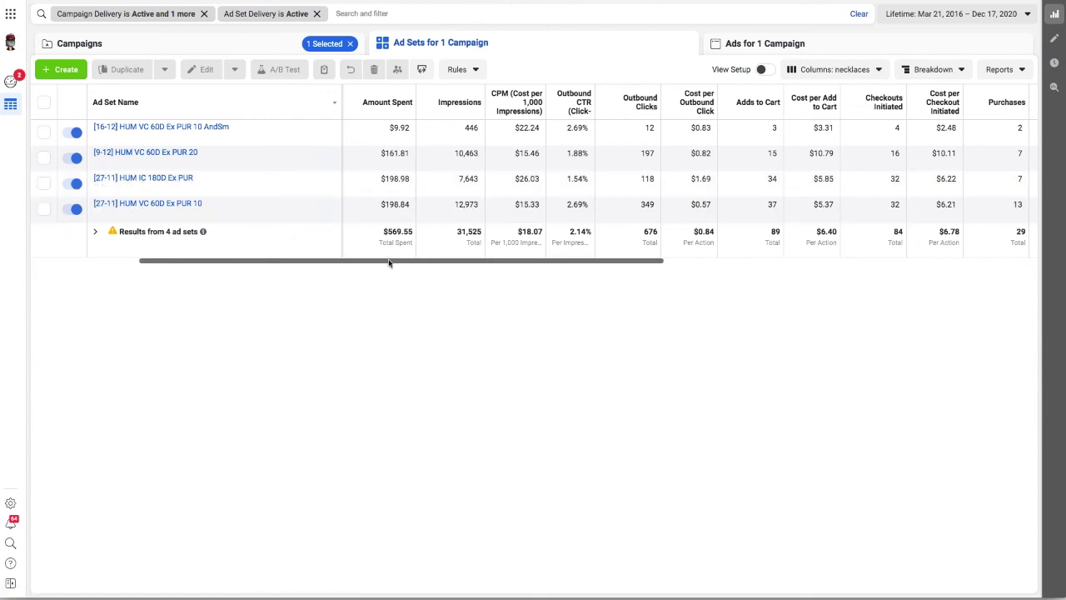
pyautogui.moveTo(437, 263); pyautogui.dragTo(586, 261)
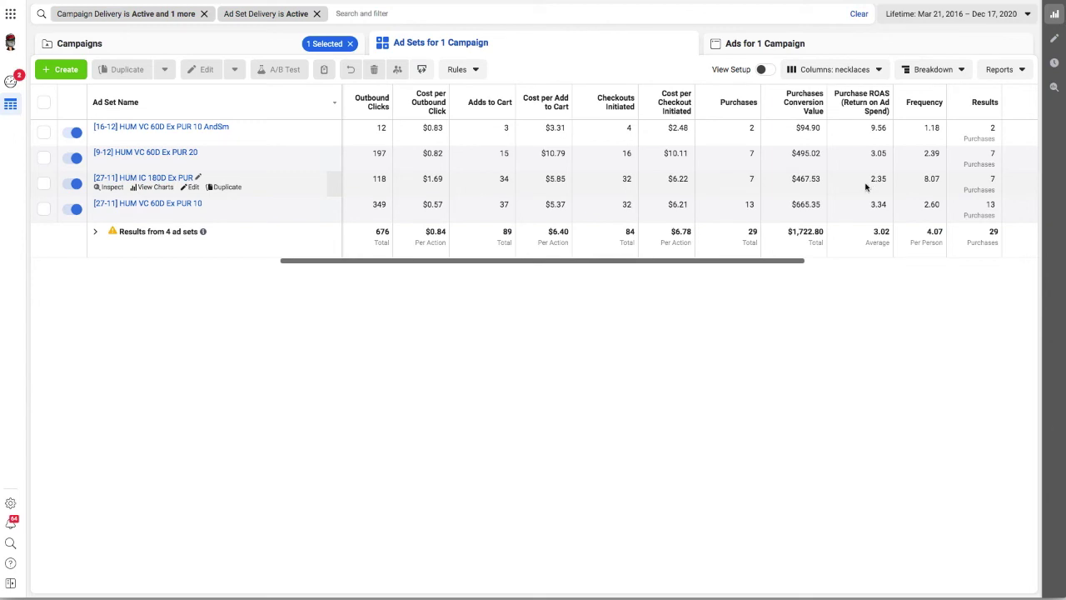
# - Break down the [27-11] HUM VC 60D Ex PUR 10 ad's results by Platform & Device and compare spend, purchases, ROAS and frequency per device
pyautogui.moveTo(564, 265); pyautogui.dragTo(478, 266)
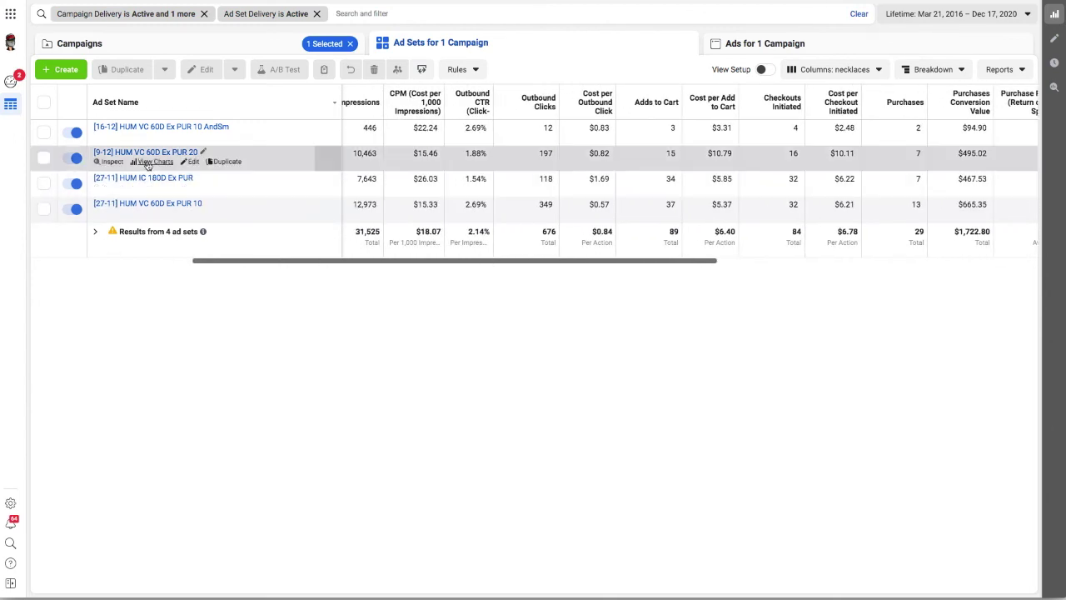
pyautogui.click(43, 208)
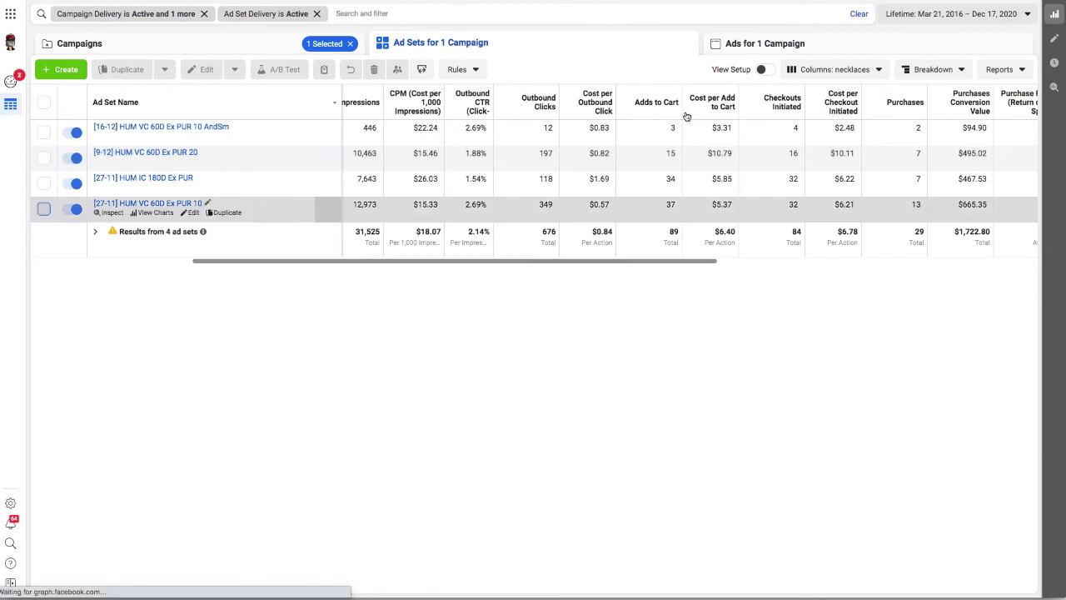
pyautogui.click(137, 205)
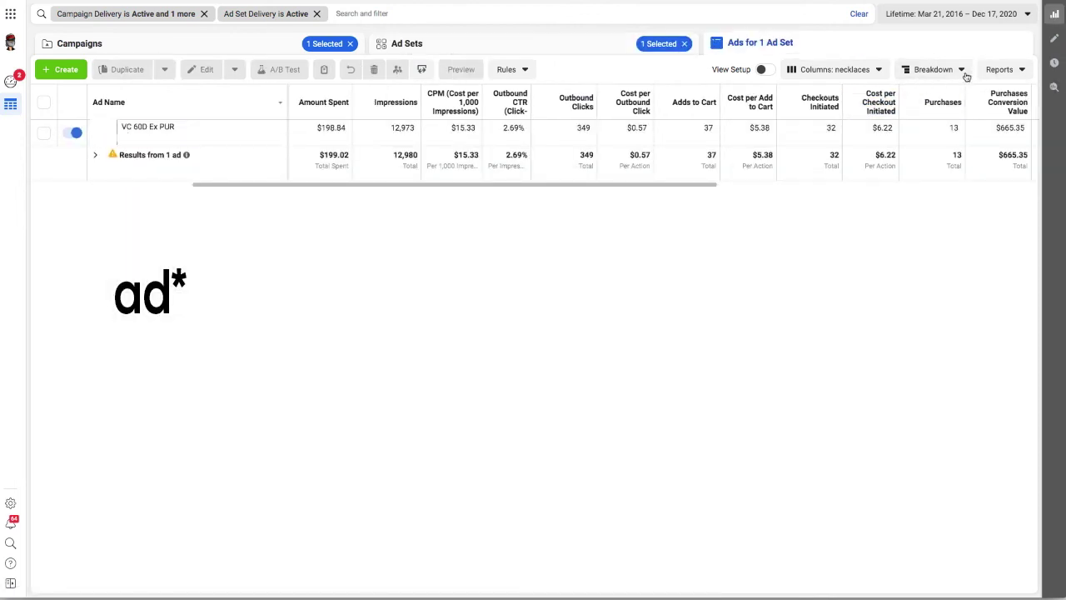
pyautogui.click(961, 72)
pyautogui.moveTo(958, 123)
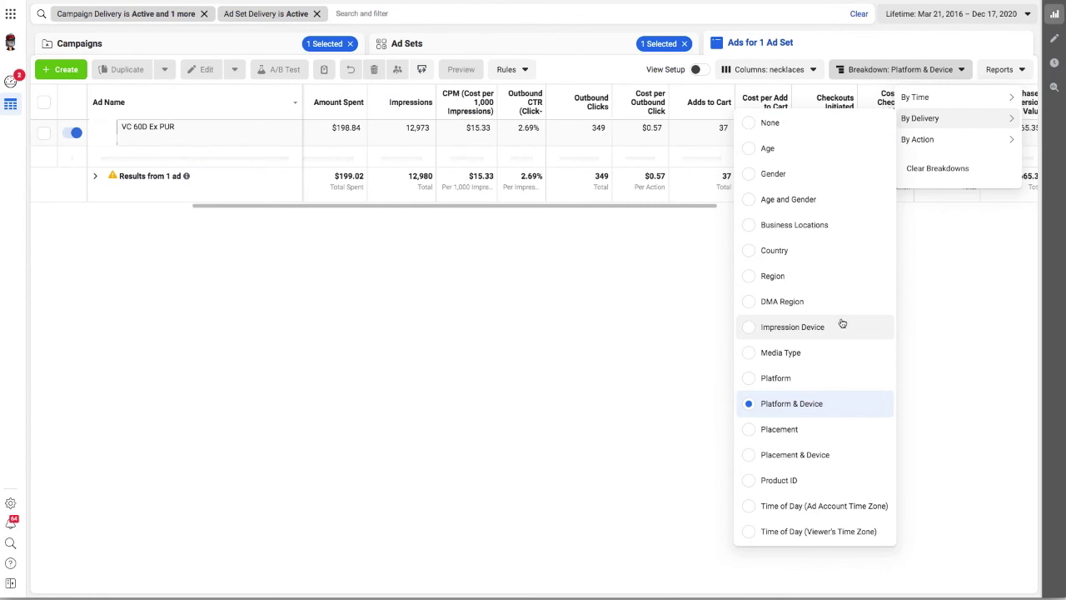
pyautogui.click(538, 511)
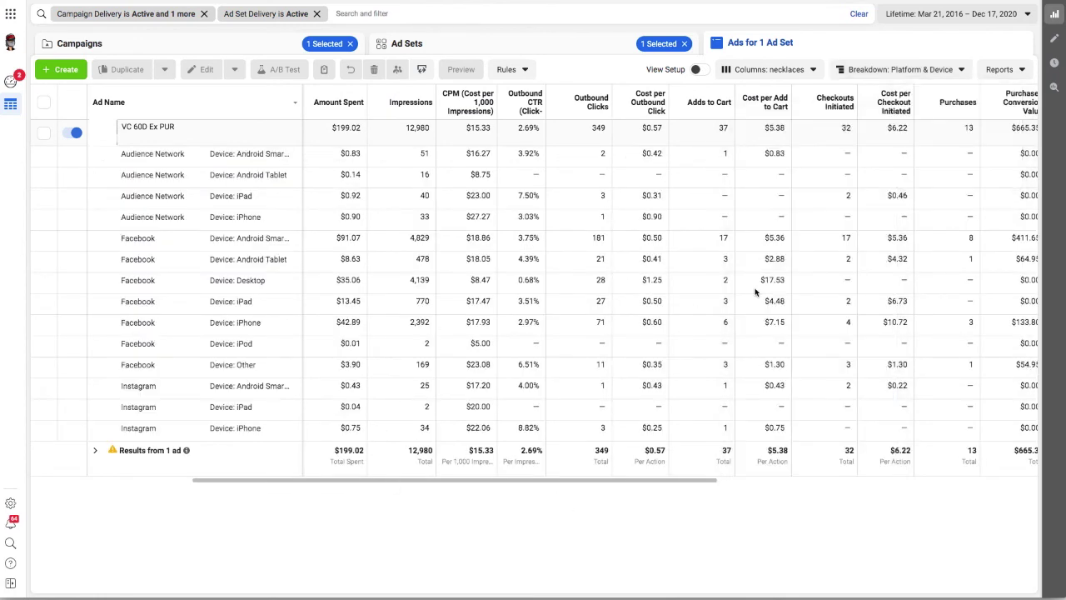
pyautogui.moveTo(365, 481); pyautogui.dragTo(397, 481)
pyautogui.hscroll(3, 554, 393)
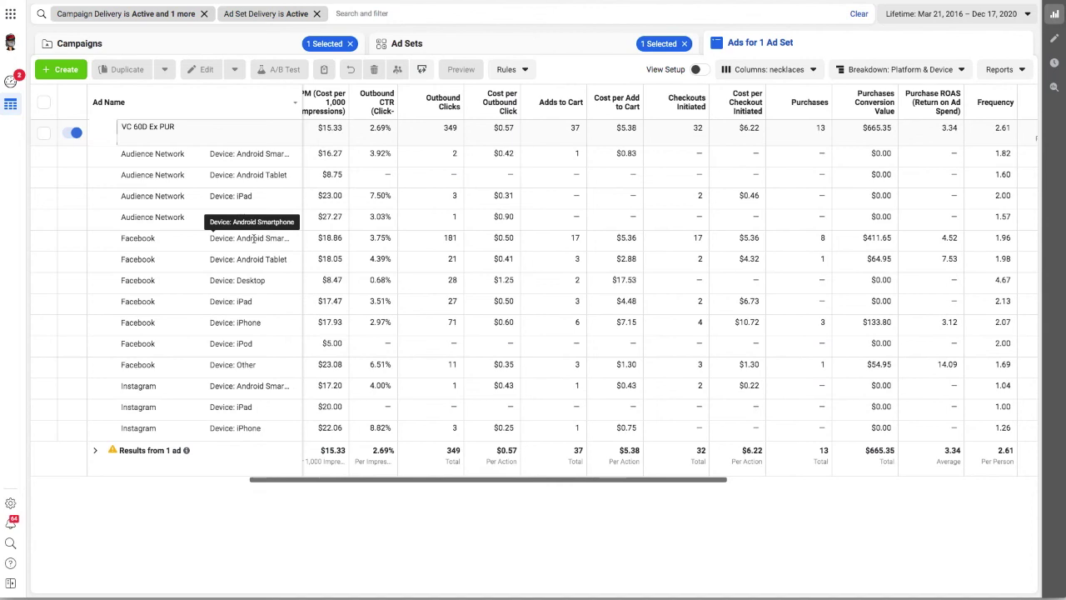
pyautogui.hscroll(-5, 396, 425)
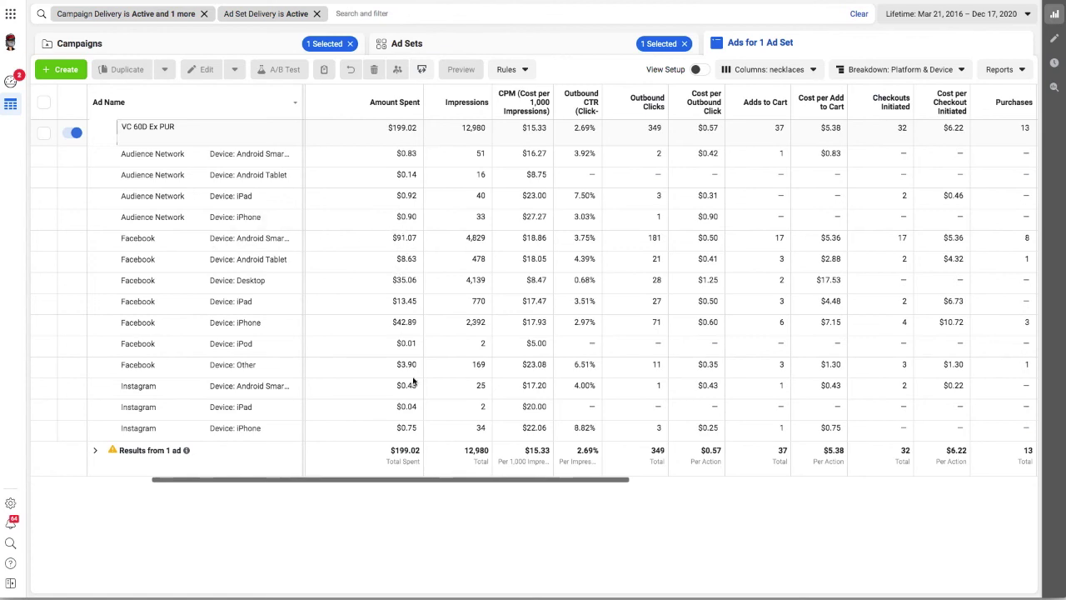
pyautogui.moveTo(408, 482); pyautogui.dragTo(444, 485)
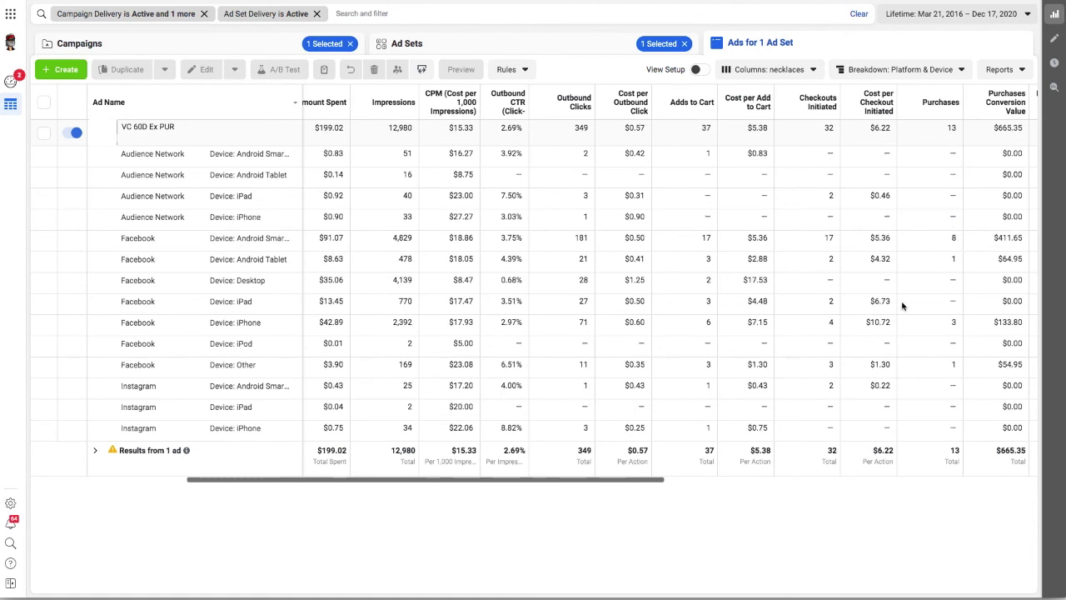
pyautogui.moveTo(590, 481); pyautogui.dragTo(538, 481)
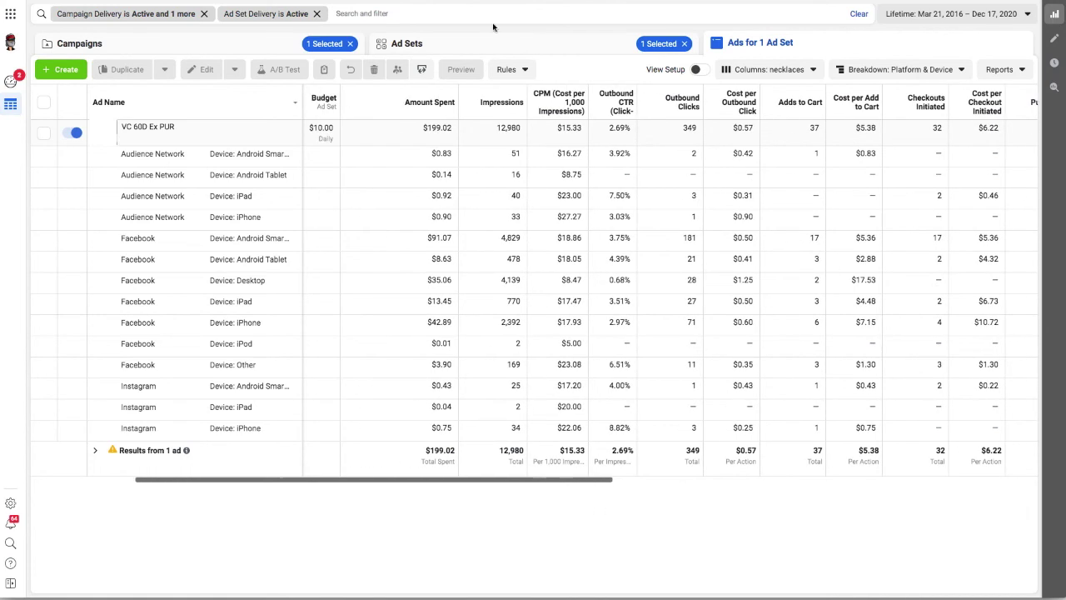
# - Set the delivery breakdown to None and return to the HUM retargeting ad sets
pyautogui.click(957, 70)
pyautogui.moveTo(916, 111)
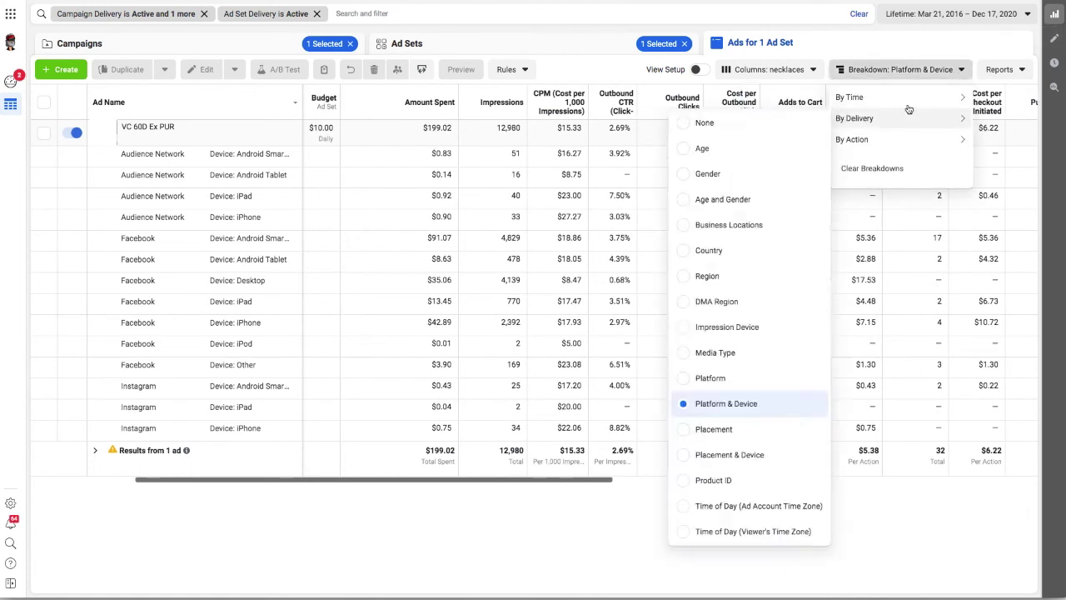
pyautogui.moveTo(887, 118)
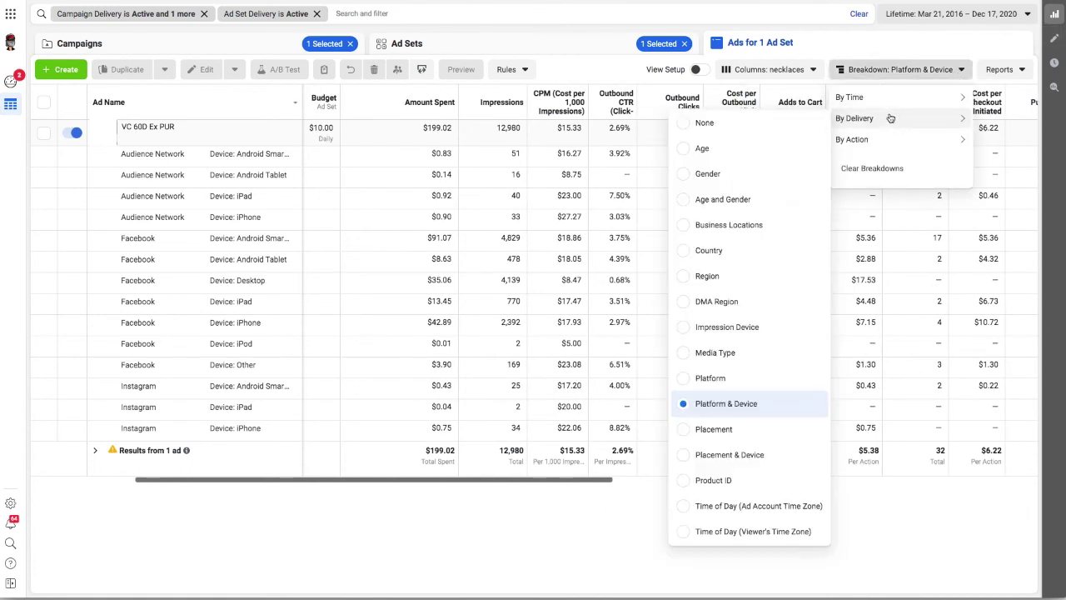
pyautogui.click(726, 123)
pyautogui.click(408, 43)
# - Open the [16-12] HUM VC 60D Ex PUR 10 AndSm ad set for editing and inspect its audience, placements and mobile device targeting
pyautogui.moveTo(118, 218)
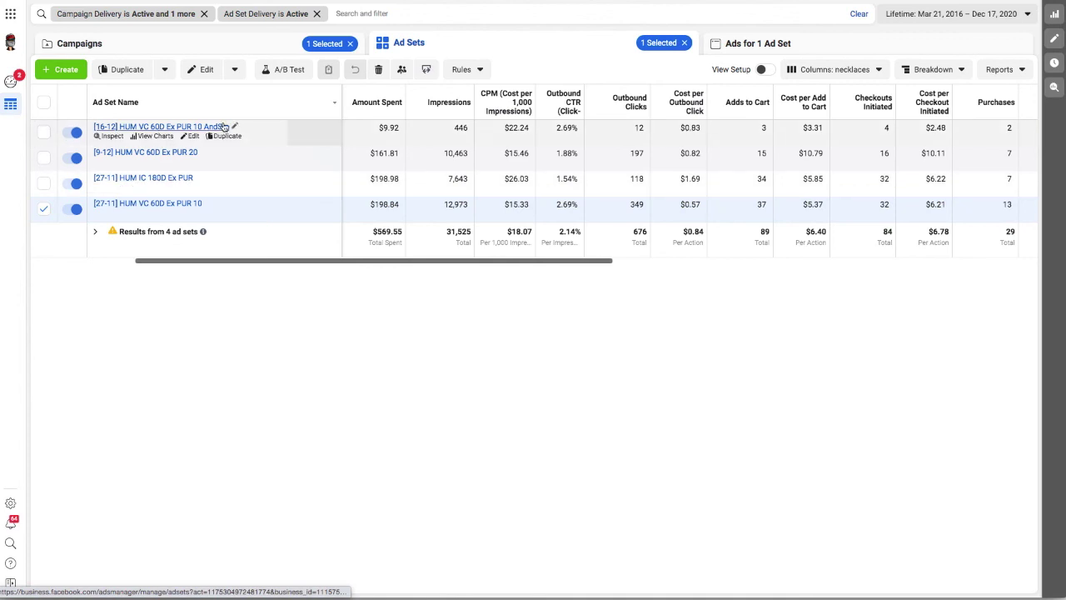
pyautogui.click(191, 131)
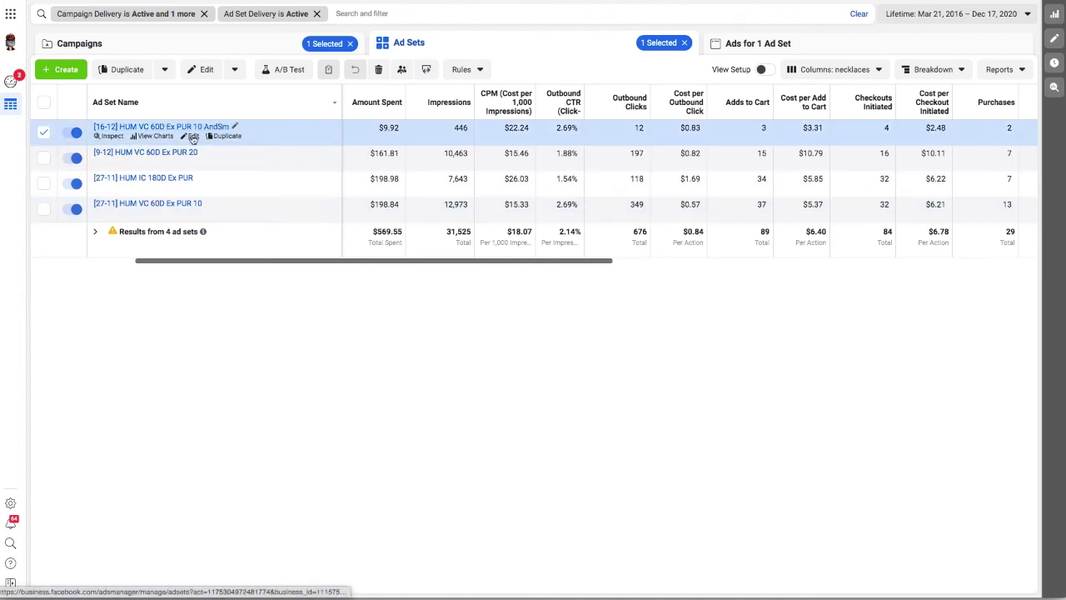
pyautogui.click(193, 137)
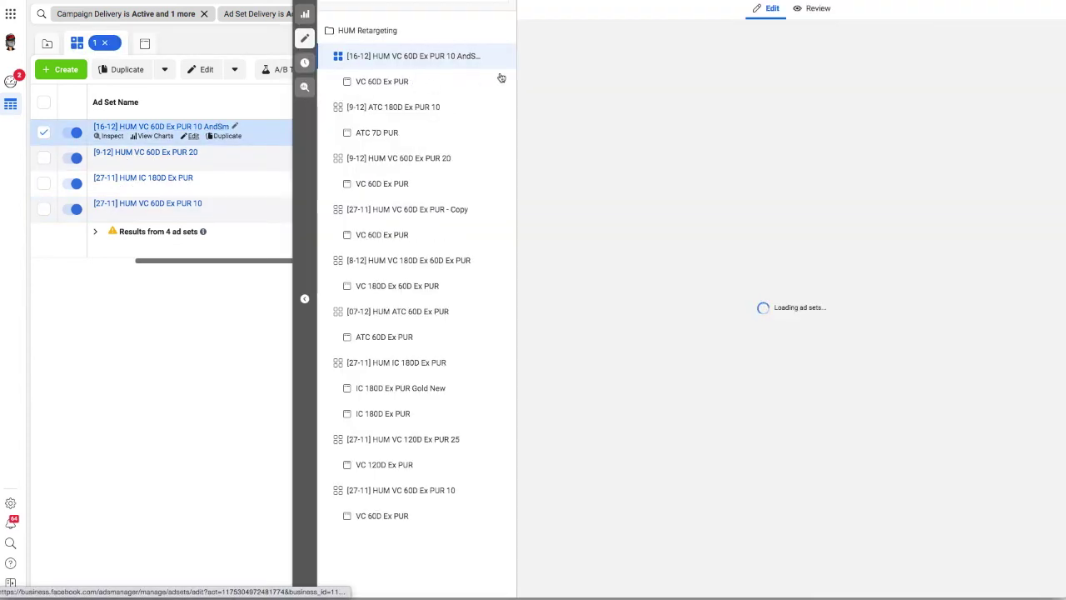
pyautogui.scroll(-10, 713, 181)
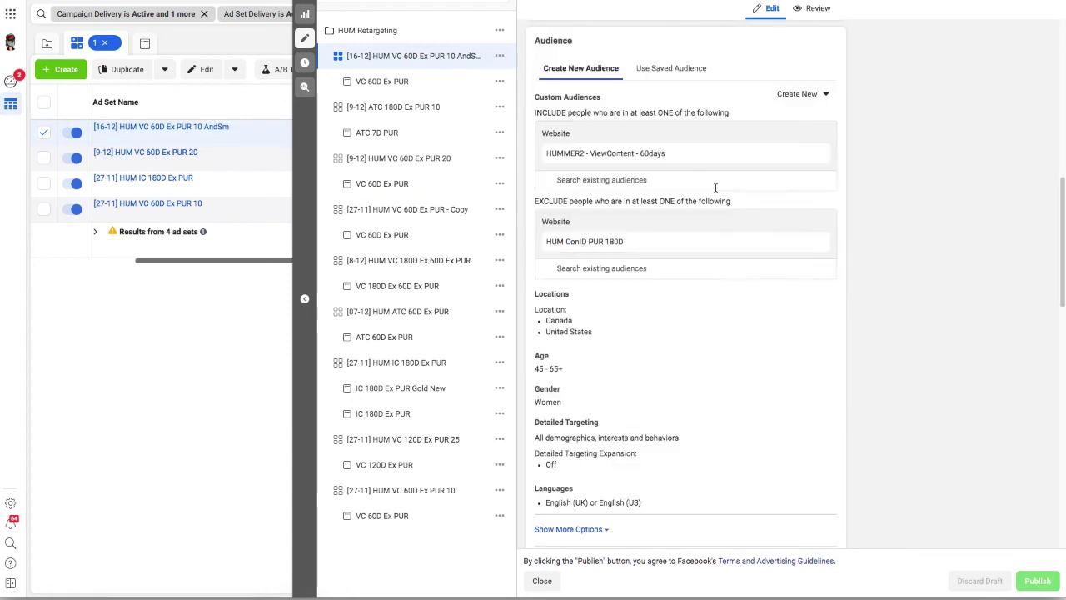
pyautogui.scroll(-10, 715, 192)
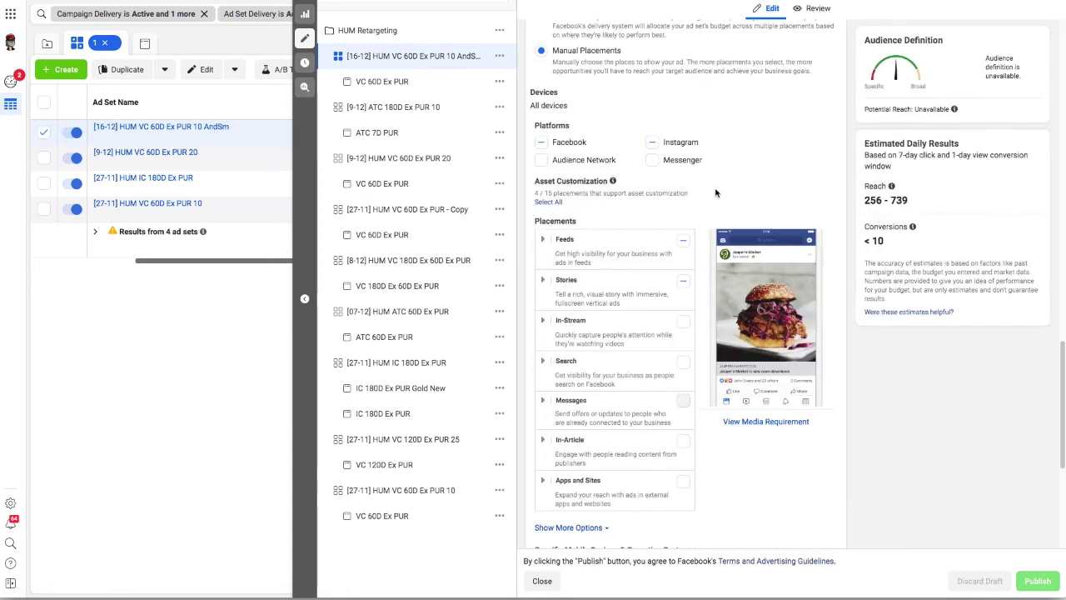
pyautogui.scroll(-1, 714, 193)
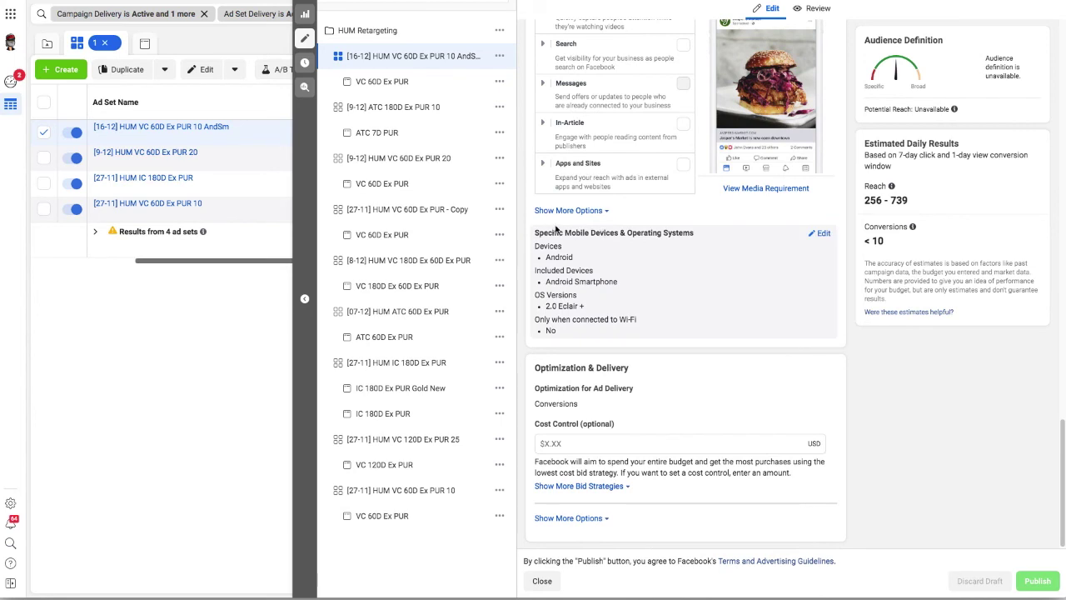
pyautogui.click(820, 233)
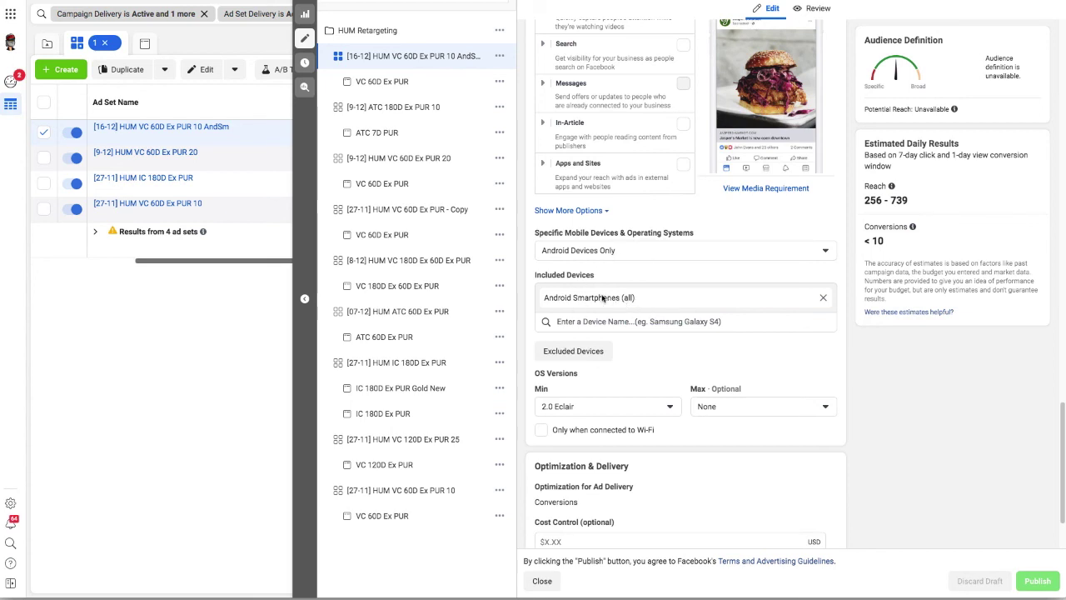
# - Close the ad set editor and review the Android smartphone ad set's spend and conversion figures
pyautogui.moveTo(158, 208)
pyautogui.click(305, 13)
pyautogui.moveTo(321, 261); pyautogui.dragTo(260, 261)
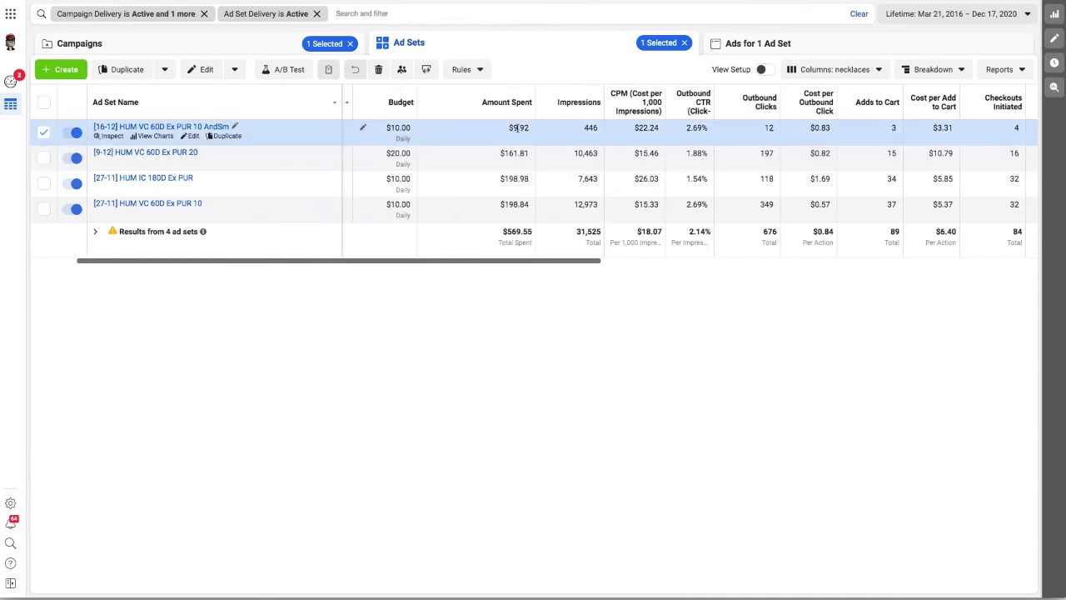
pyautogui.moveTo(503, 262); pyautogui.dragTo(673, 262)
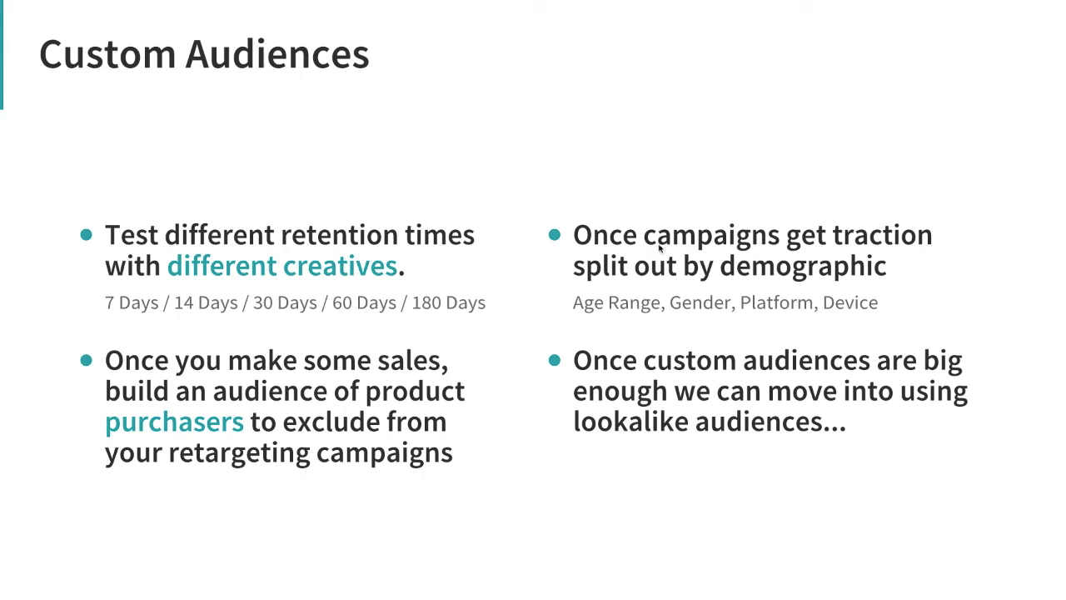
# - Switch back to Ads Manager, break down the [27-11] HUM VC 60D Ex PUR 10 ad's results by Age, and compare spend and purchases per age range
pyautogui.hotkey('alt', 'Tab')
pyautogui.click(150, 203)
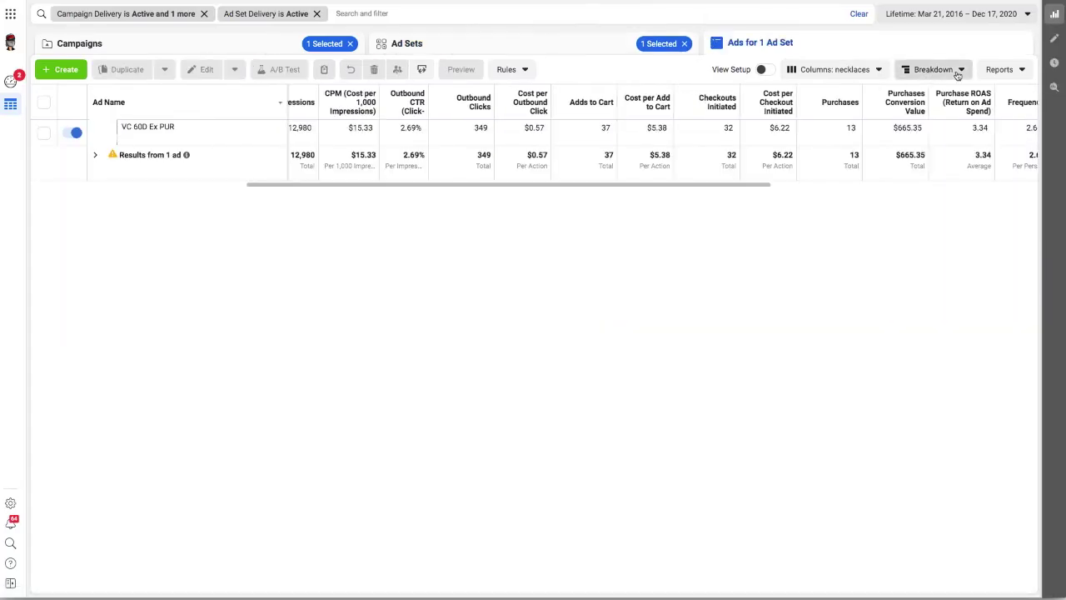
pyautogui.click(933, 69)
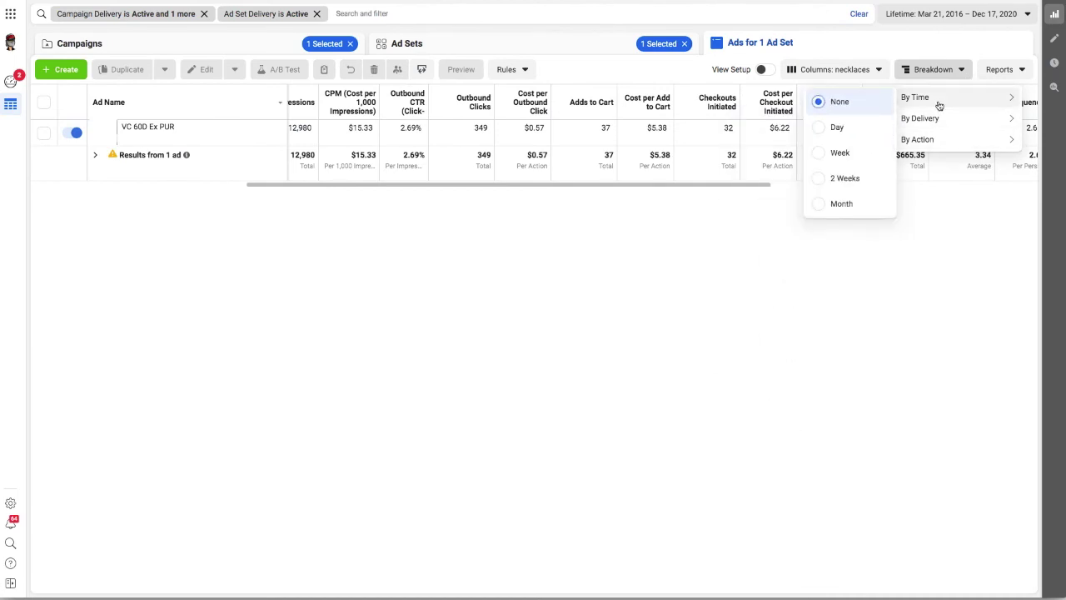
pyautogui.moveTo(940, 119)
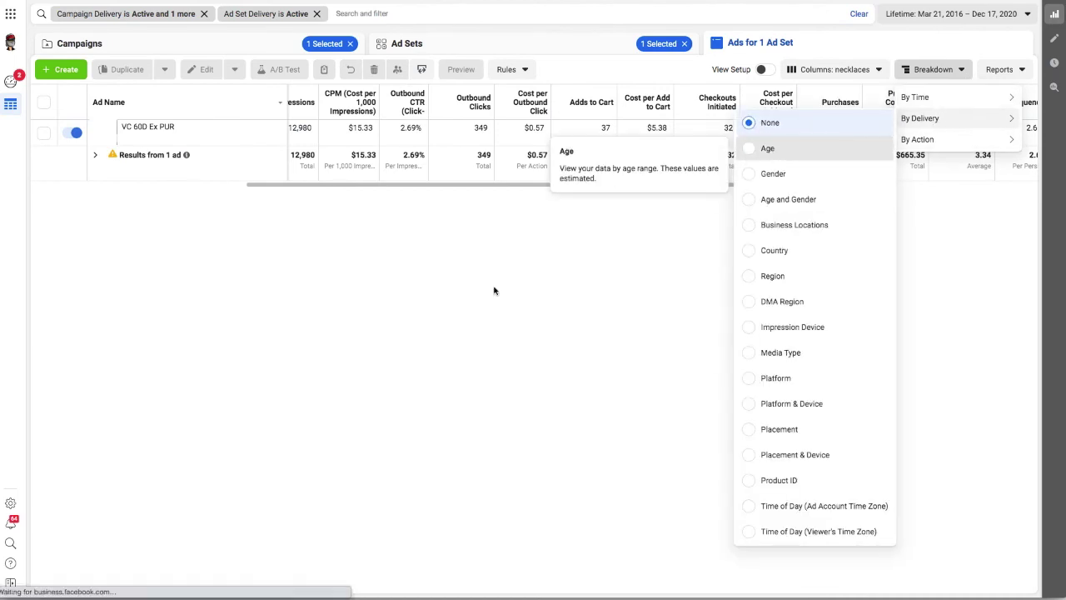
pyautogui.click(770, 150)
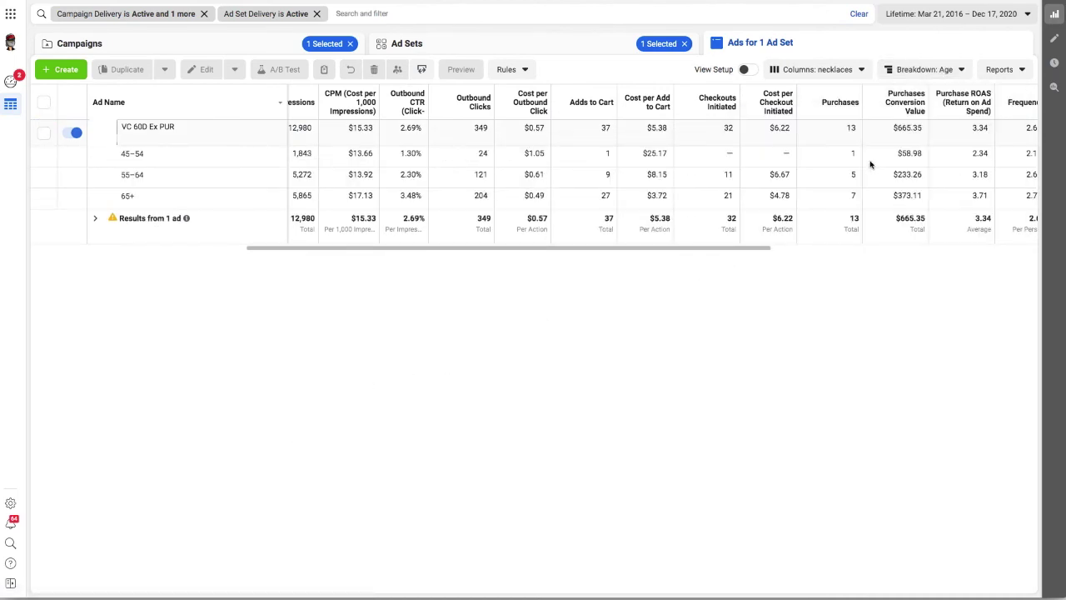
pyautogui.hscroll(-4, 862, 177)
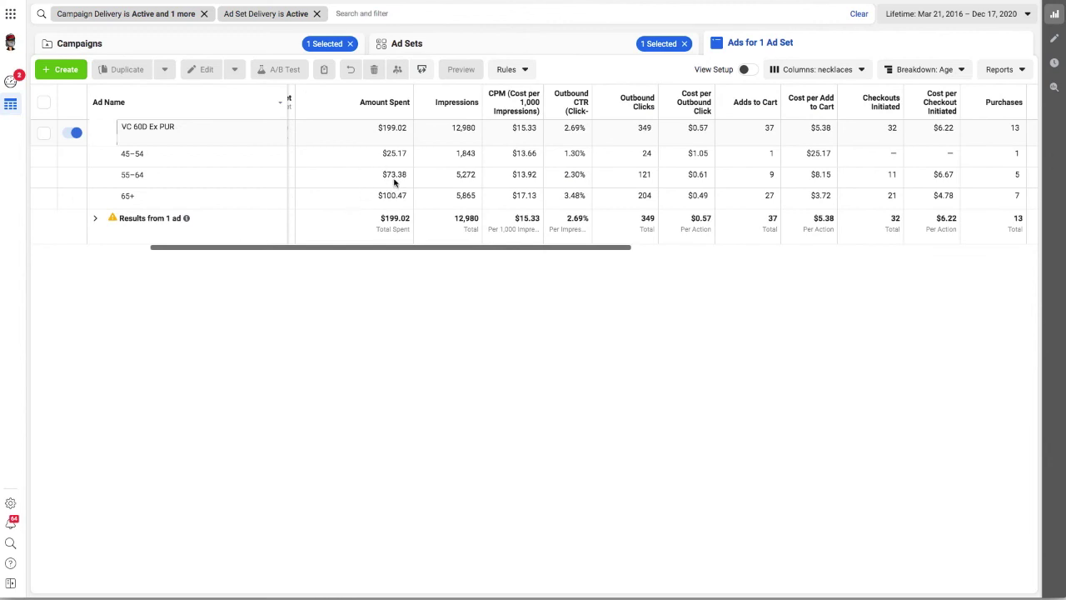
pyautogui.moveTo(361, 249); pyautogui.dragTo(398, 250)
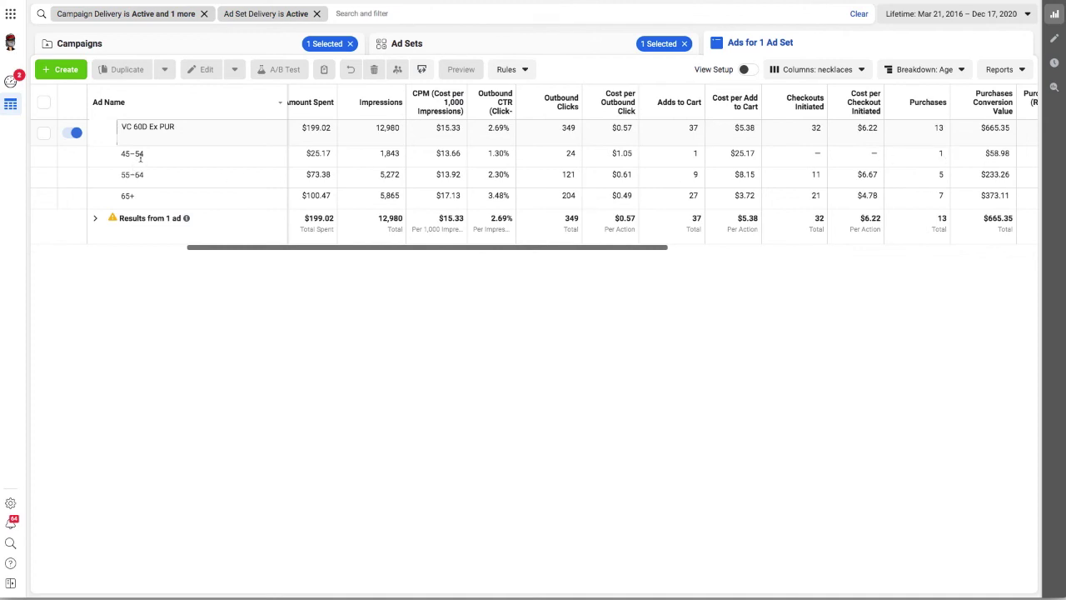
pyautogui.moveTo(652, 252); pyautogui.dragTo(626, 252)
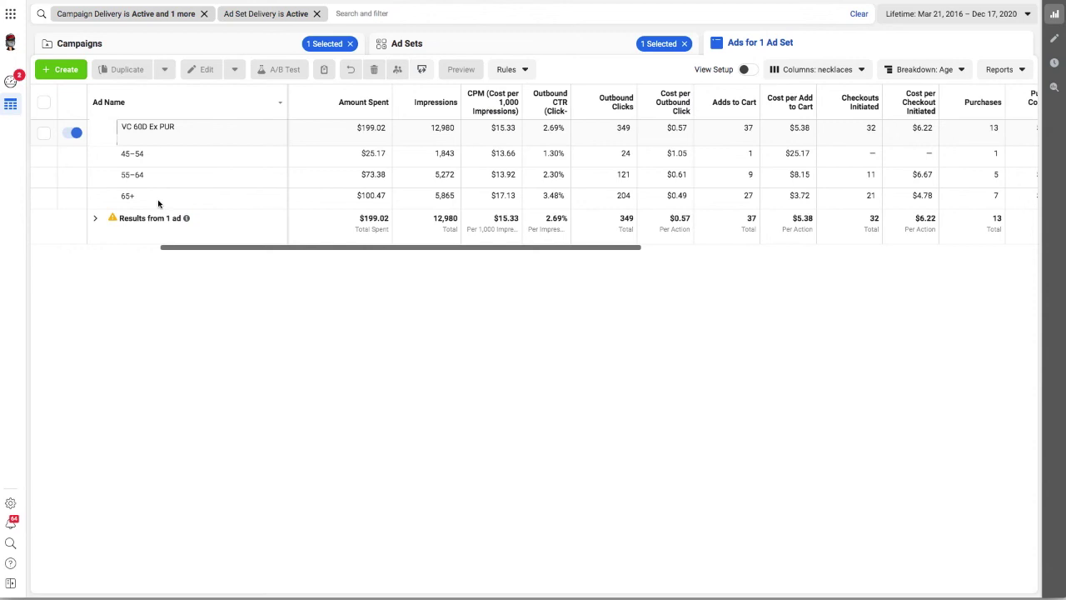
pyautogui.moveTo(271, 249); pyautogui.dragTo(465, 252)
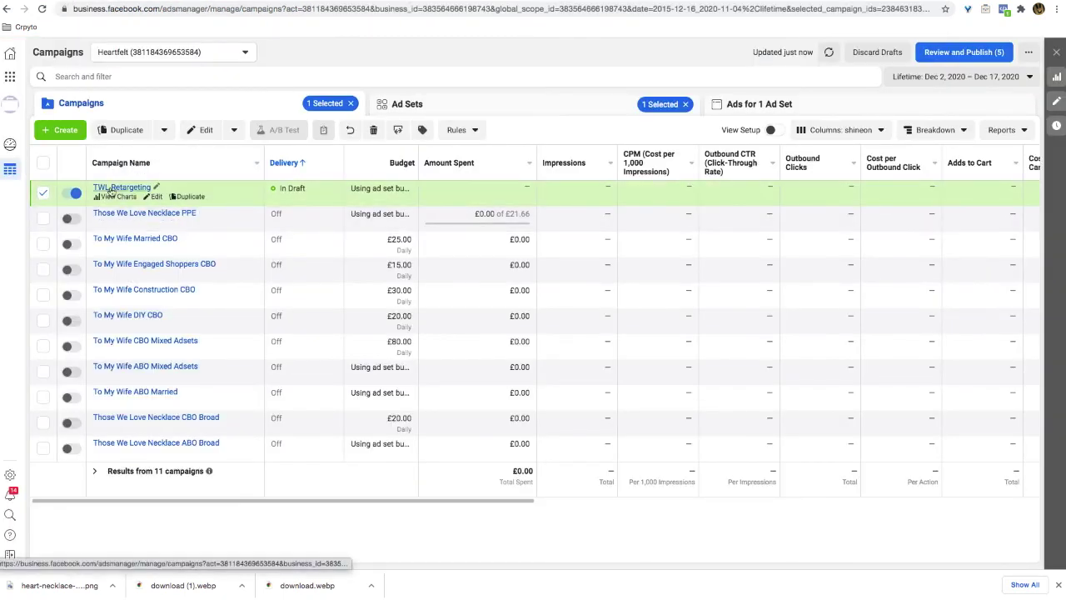
pyautogui.click(112, 187)
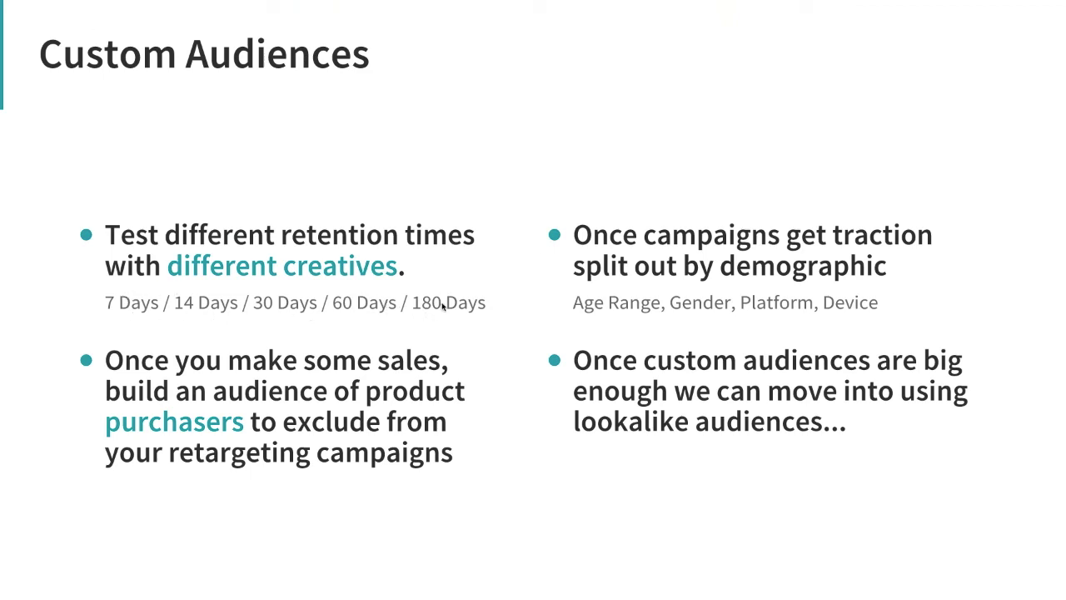
pyautogui.press('Left')
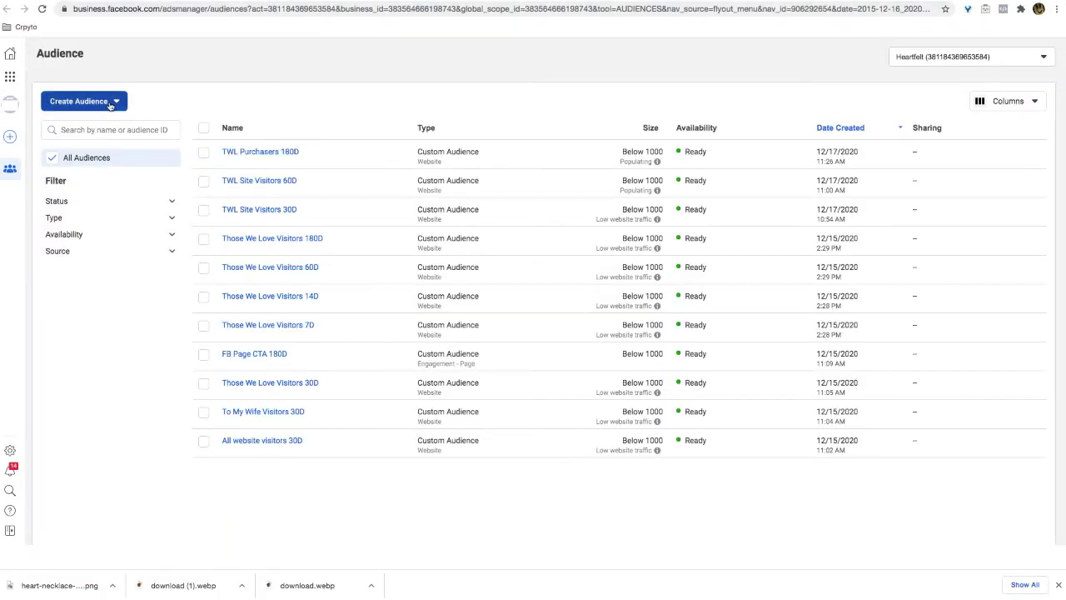
# - Start a new custom audience with Facebook Page as its source
pyautogui.click(110, 101)
pyautogui.click(80, 137)
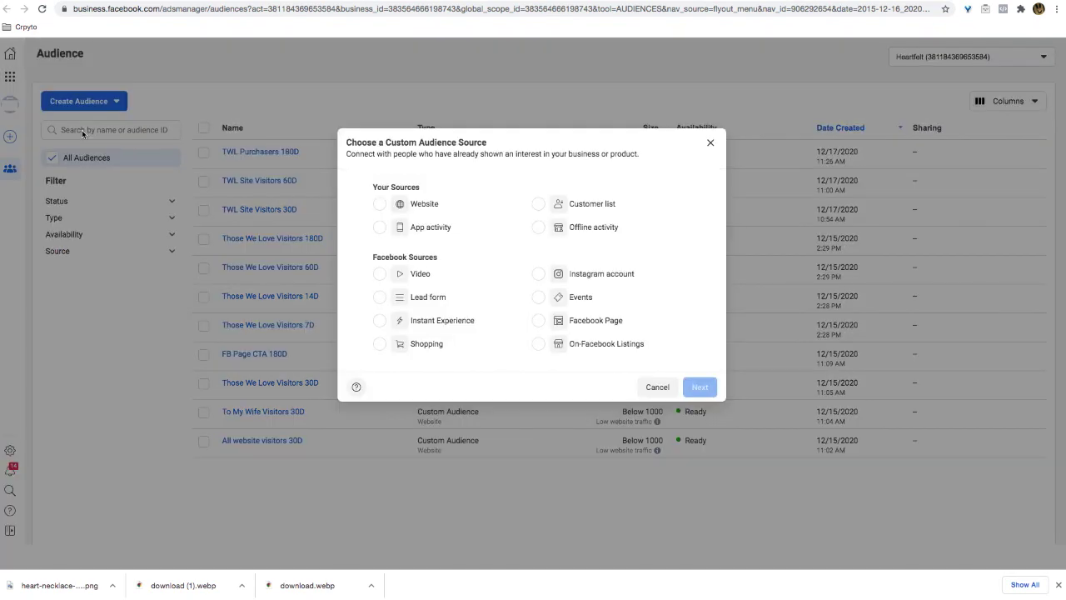
pyautogui.click(539, 320)
pyautogui.click(702, 384)
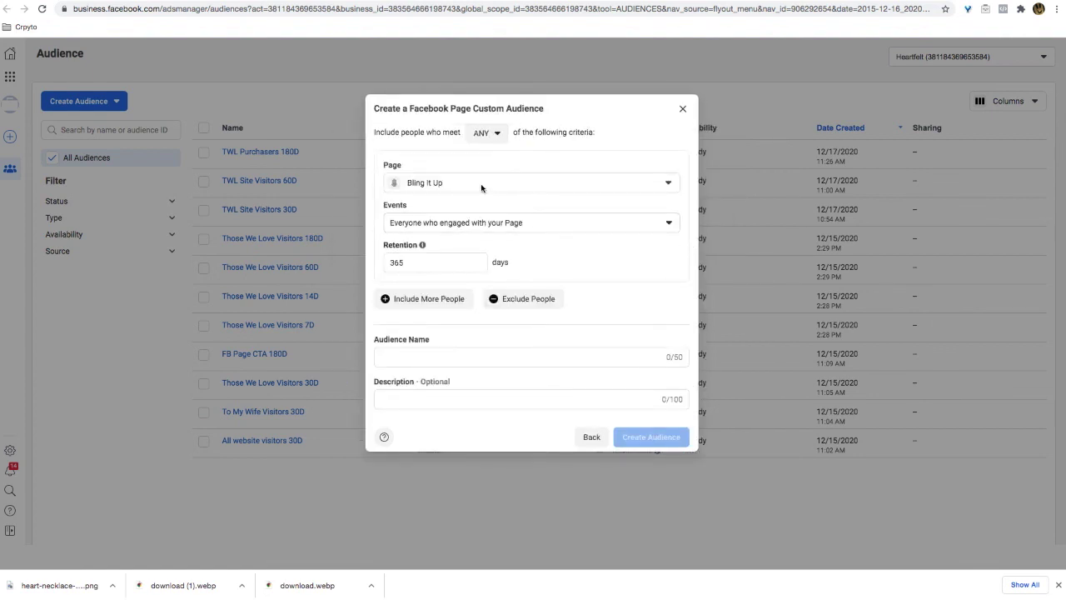
# - Find and select Heartfelt Jewelry as the source Page for the Facebook Page custom audience
pyautogui.click(481, 186)
pyautogui.write('heart')
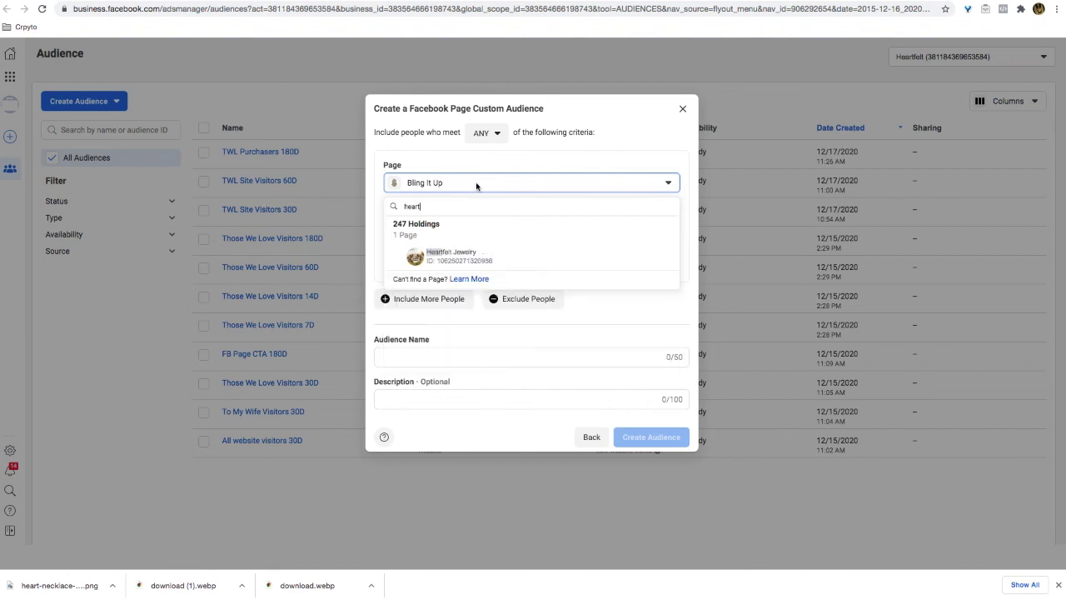
pyautogui.click(426, 254)
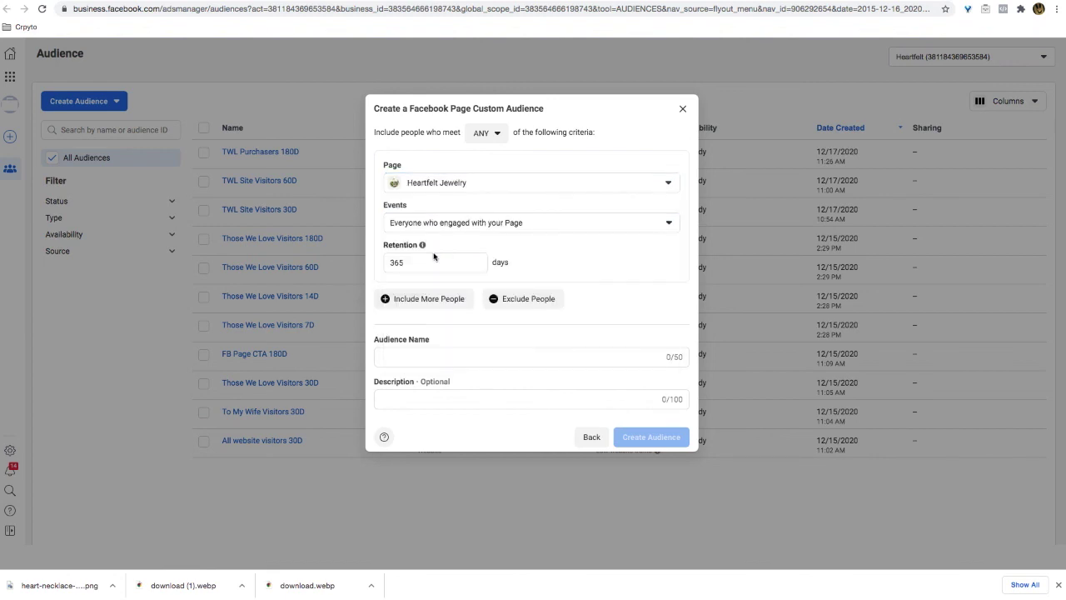
# - Review the engagement event options and the source Page choices available for the Facebook Page custom audience
pyautogui.click(576, 227)
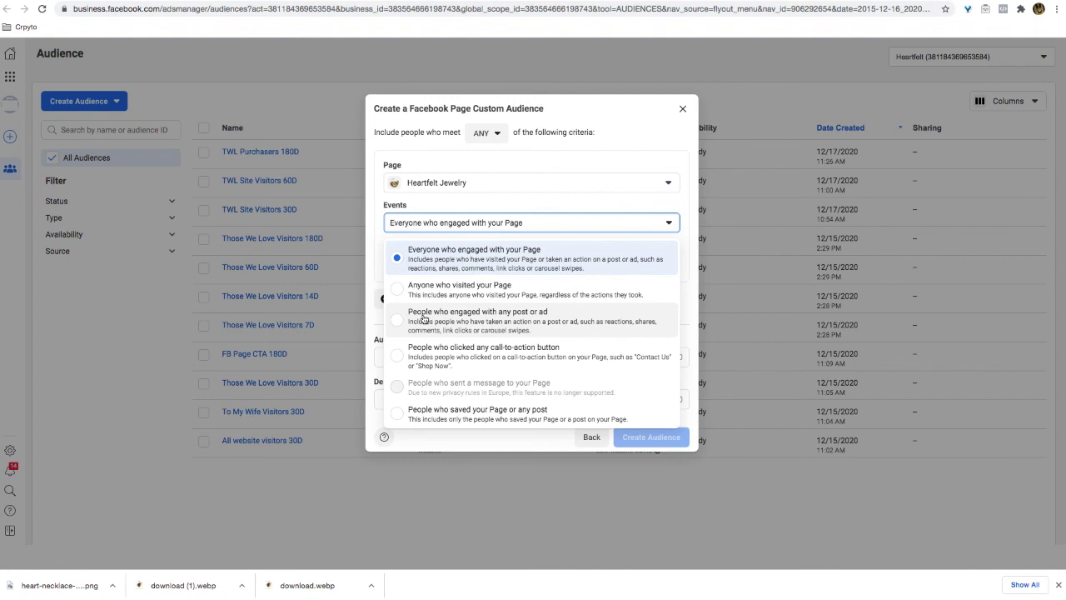
pyautogui.click(629, 161)
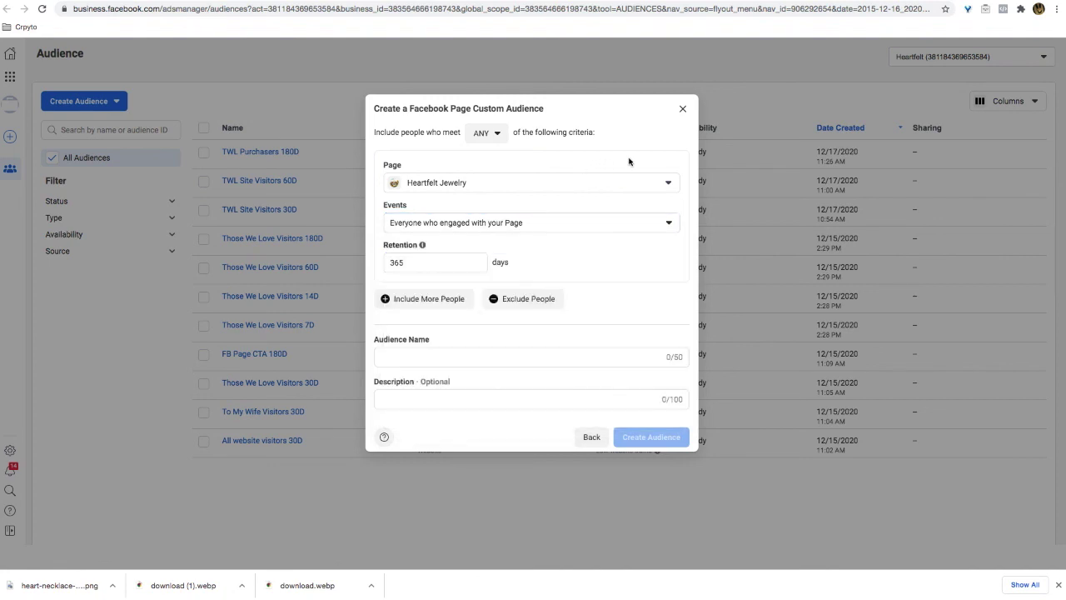
pyautogui.click(595, 184)
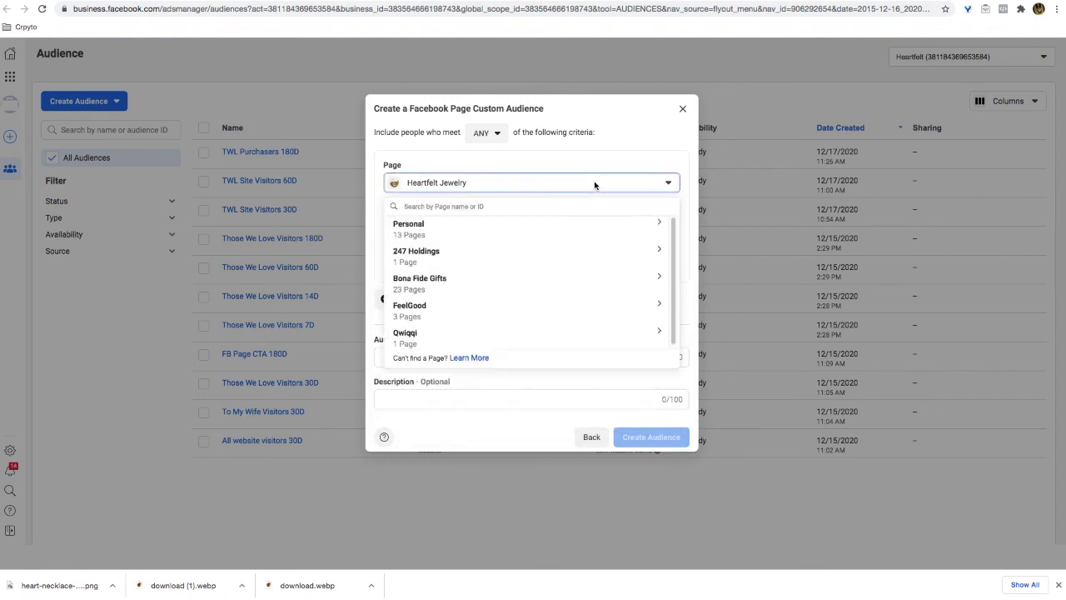
pyautogui.click(590, 153)
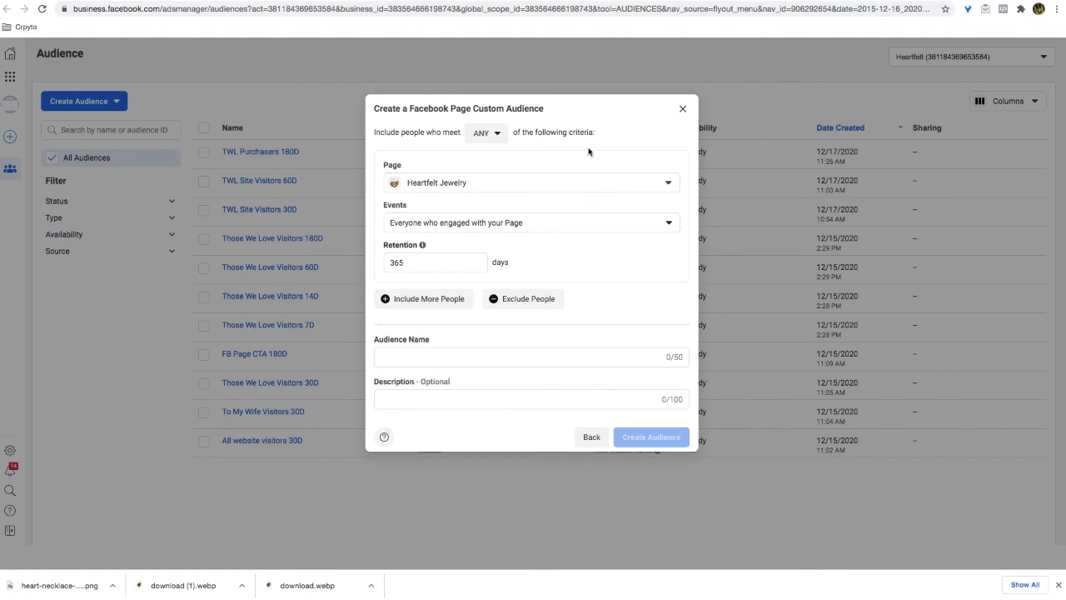
# - Examine the Heartfelt Jewelry necklace post alongside the Page engagement event options, and close the custom audience setup without creating it
pyautogui.click(595, 225)
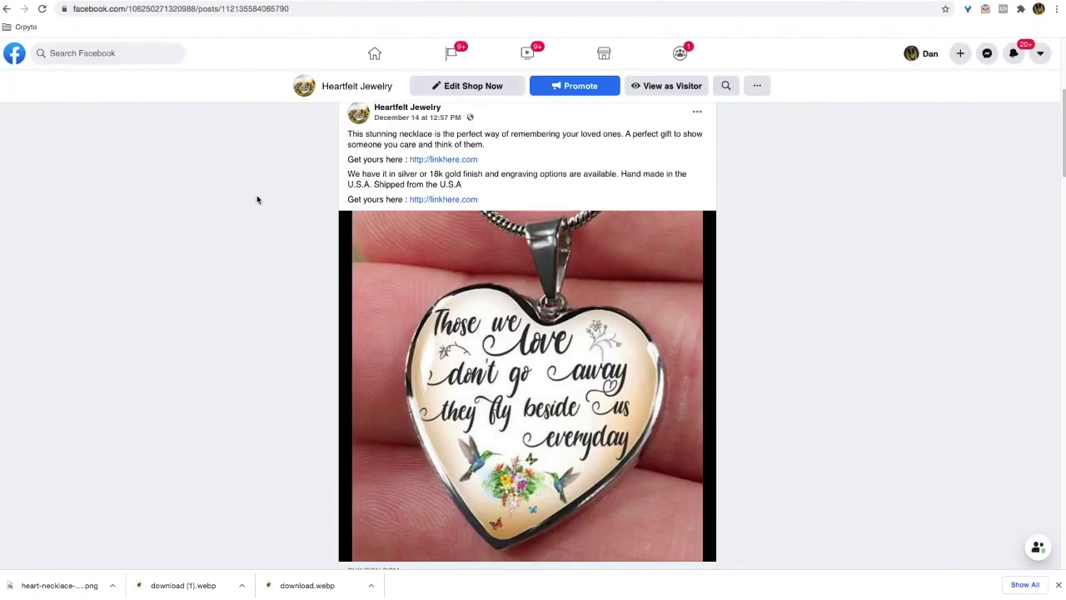
pyautogui.scroll(-2, 257, 200)
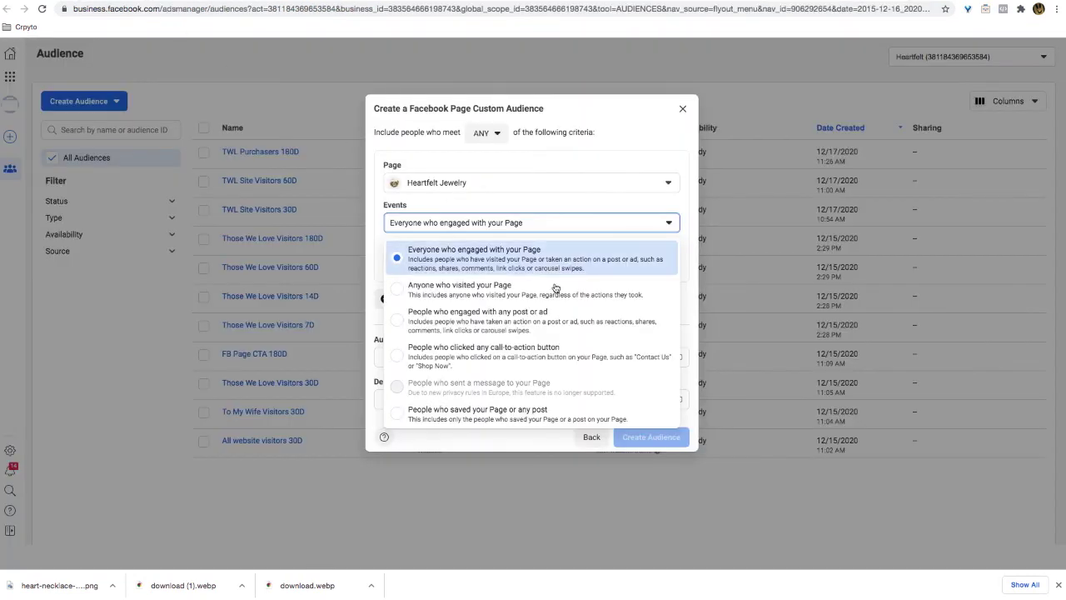
pyautogui.click(592, 162)
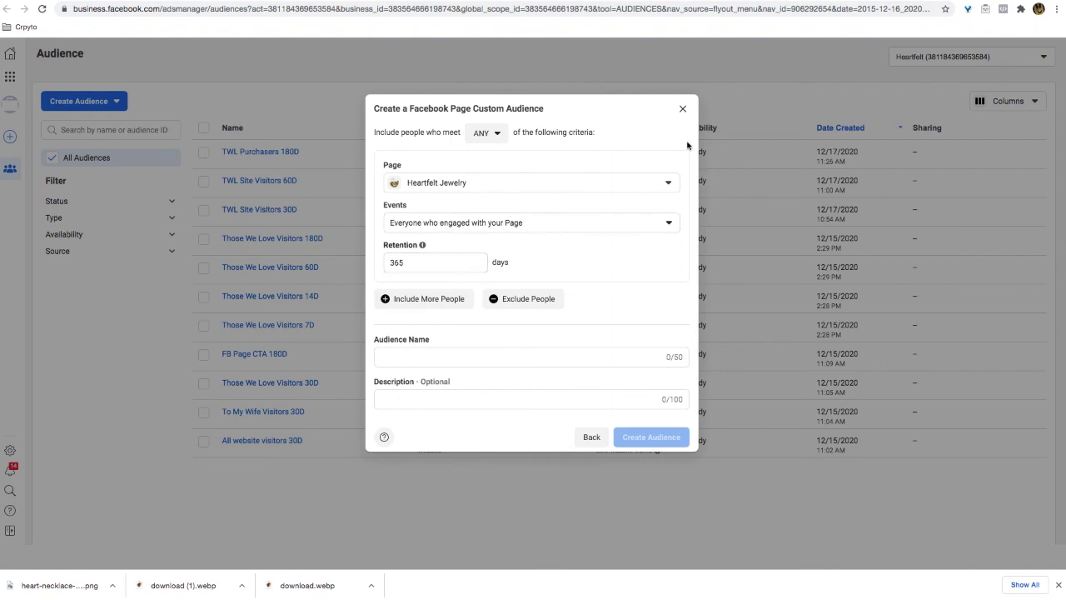
pyautogui.press('Escape')
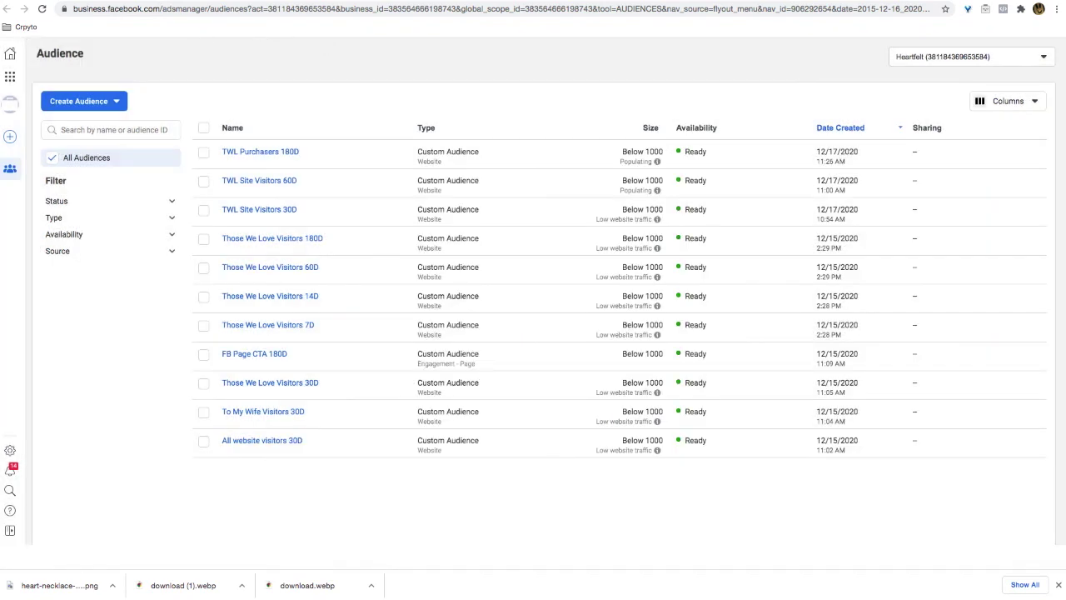